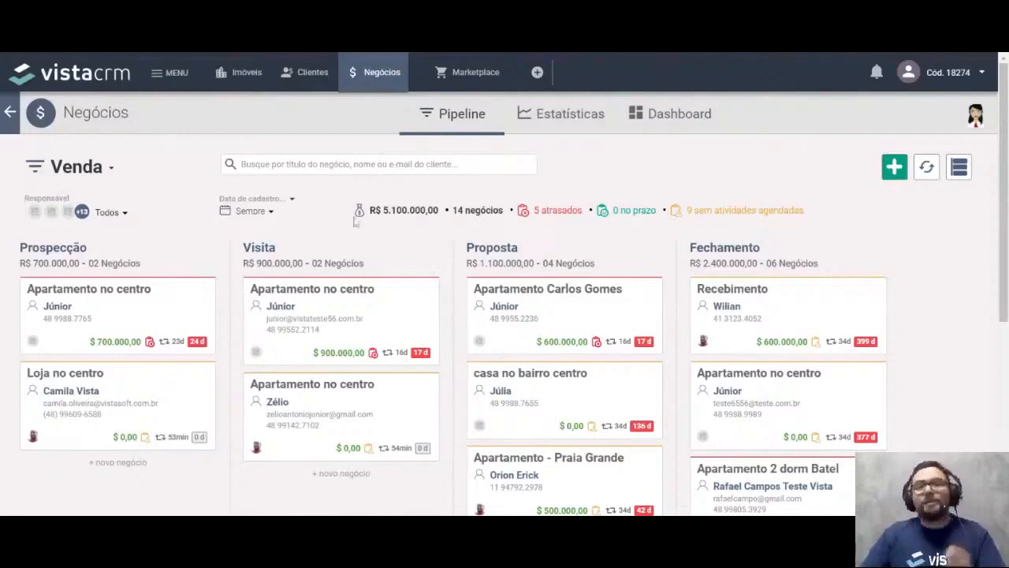
{"action": "left_click_drag", "start_coordinate": [451, 211], "coordinate": [478, 222]}
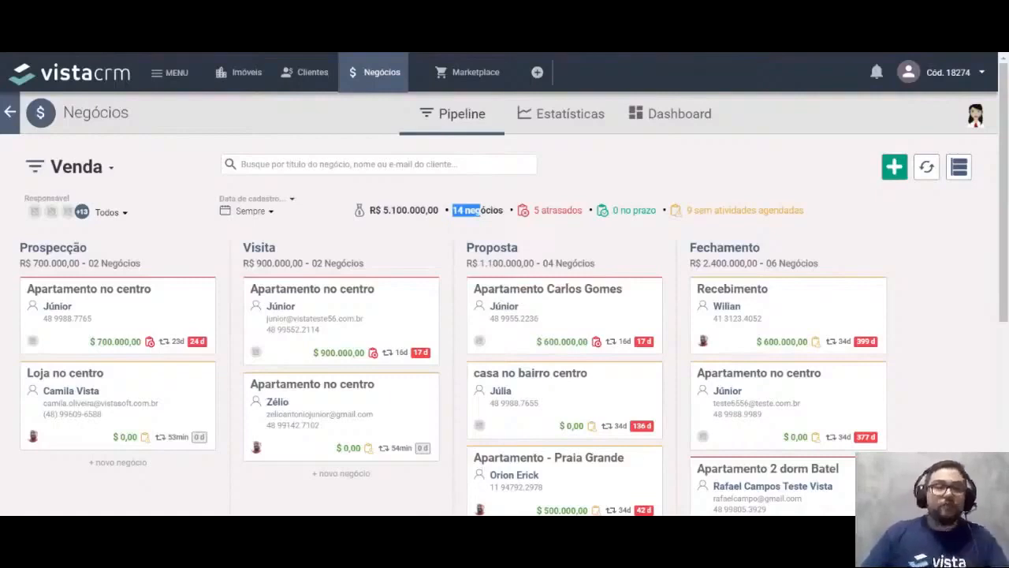
{"action": "left_click", "coordinate": [331, 231]}
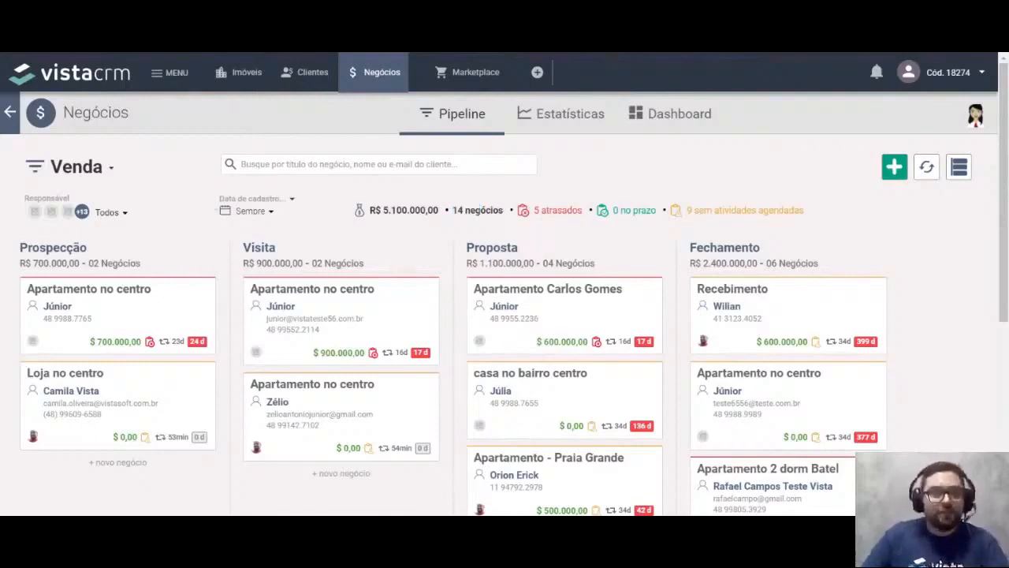
Filter the Venda pipeline by the registration period Mês passado, and set the period back to Sempre
{"action": "left_click", "coordinate": [275, 219]}
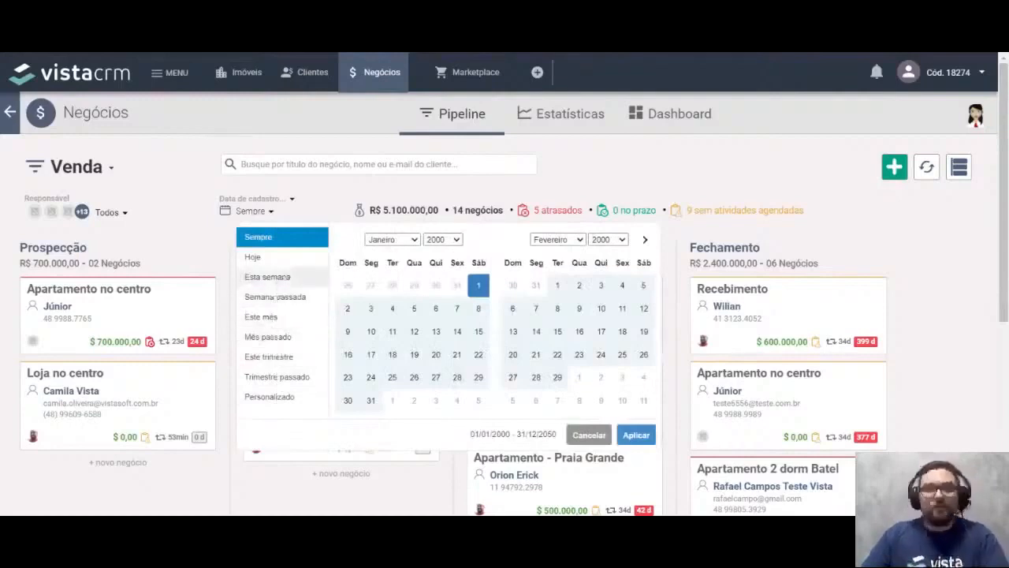
{"action": "left_click", "coordinate": [268, 337]}
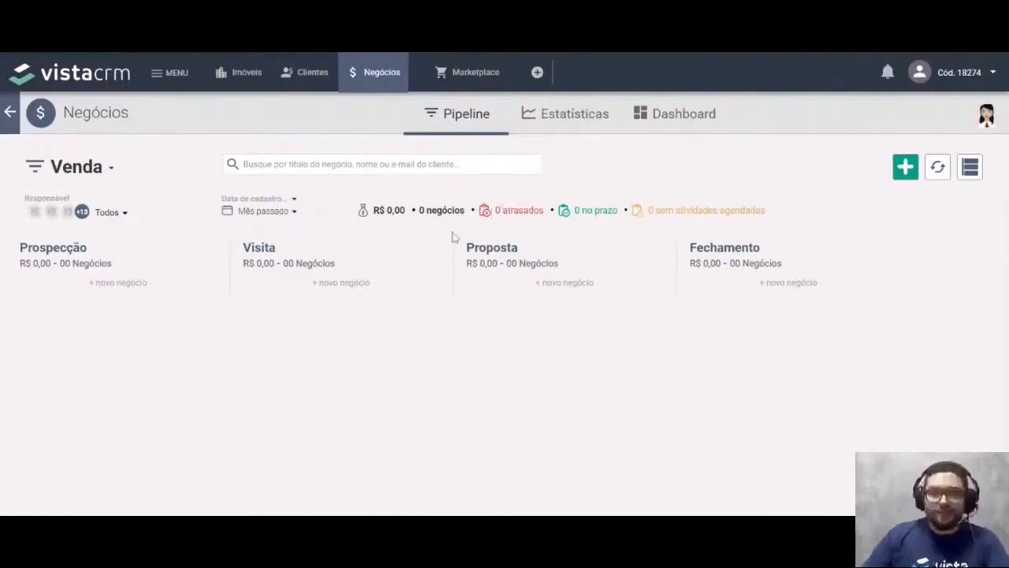
{"action": "left_click", "coordinate": [292, 214]}
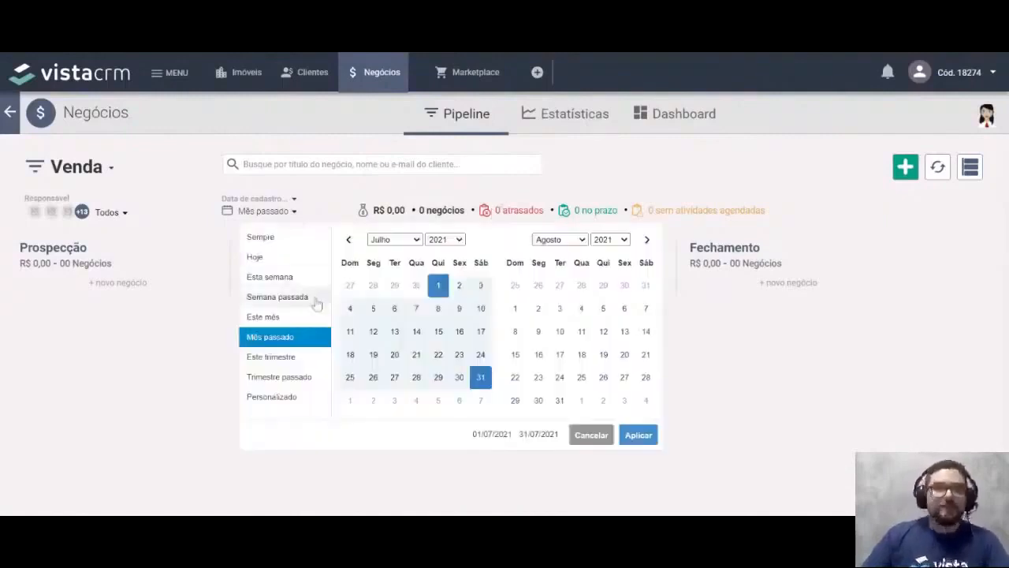
{"action": "left_click", "coordinate": [265, 242]}
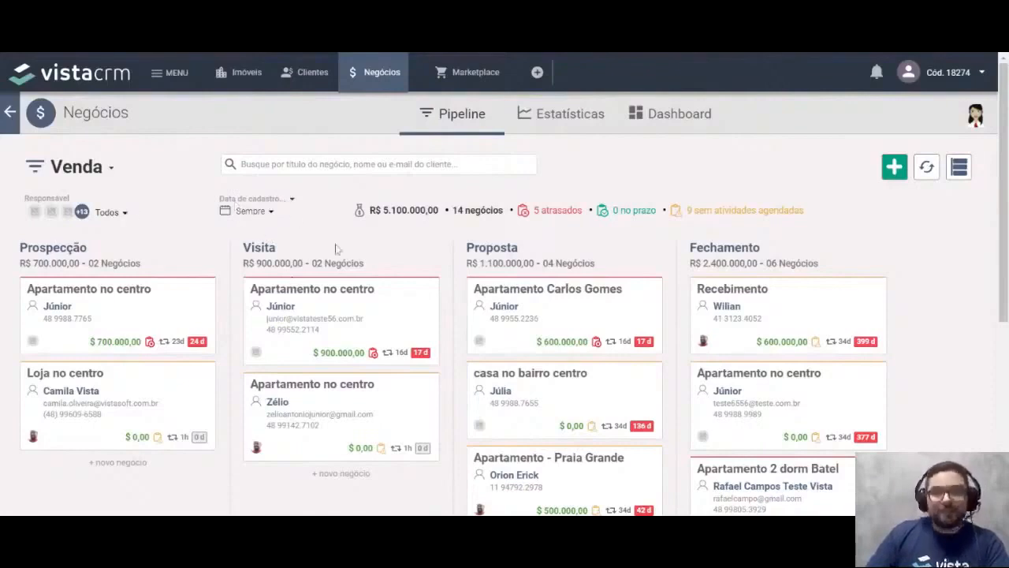
Review the deal total and the deal cards in each stage of the Venda pipeline
{"action": "left_click_drag", "start_coordinate": [458, 210], "coordinate": [476, 210]}
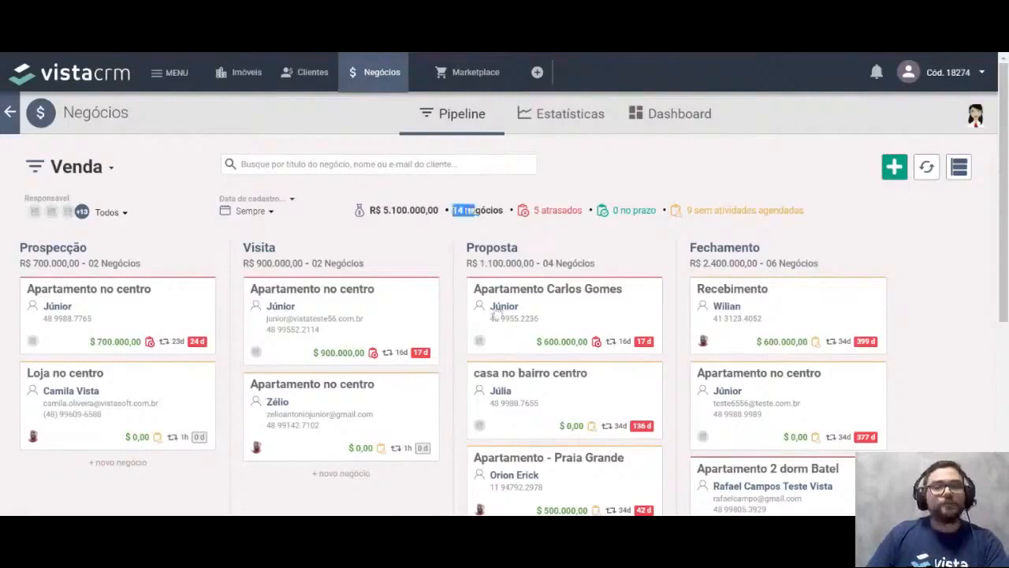
{"action": "left_click", "coordinate": [476, 210]}
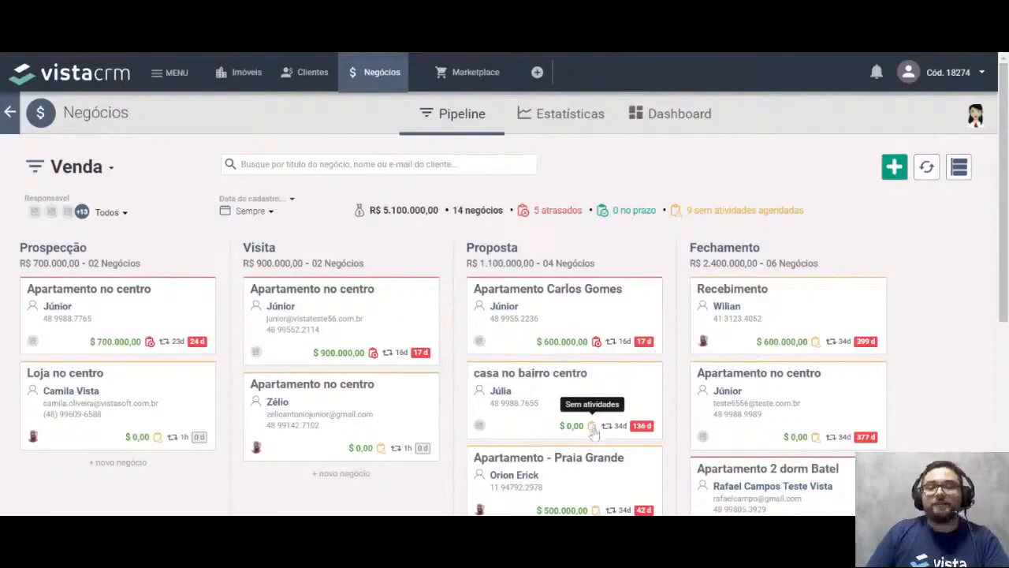
{"action": "scroll", "coordinate": [595, 434], "scroll_direction": "down", "scroll_amount": 3}
{"action": "scroll", "coordinate": [597, 428], "scroll_direction": "up", "scroll_amount": 2}
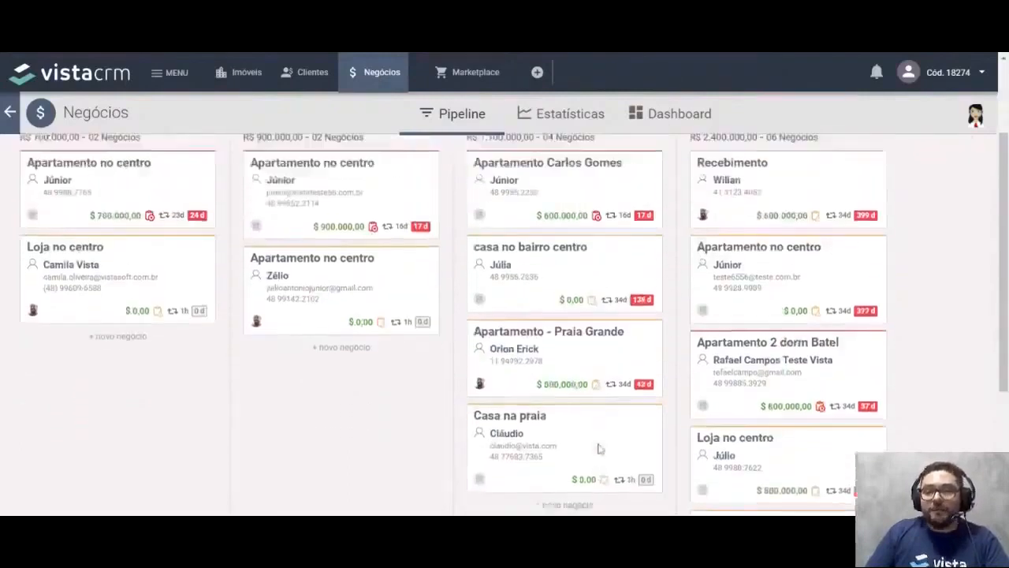
{"action": "scroll", "coordinate": [708, 390], "scroll_direction": "up", "scroll_amount": 1}
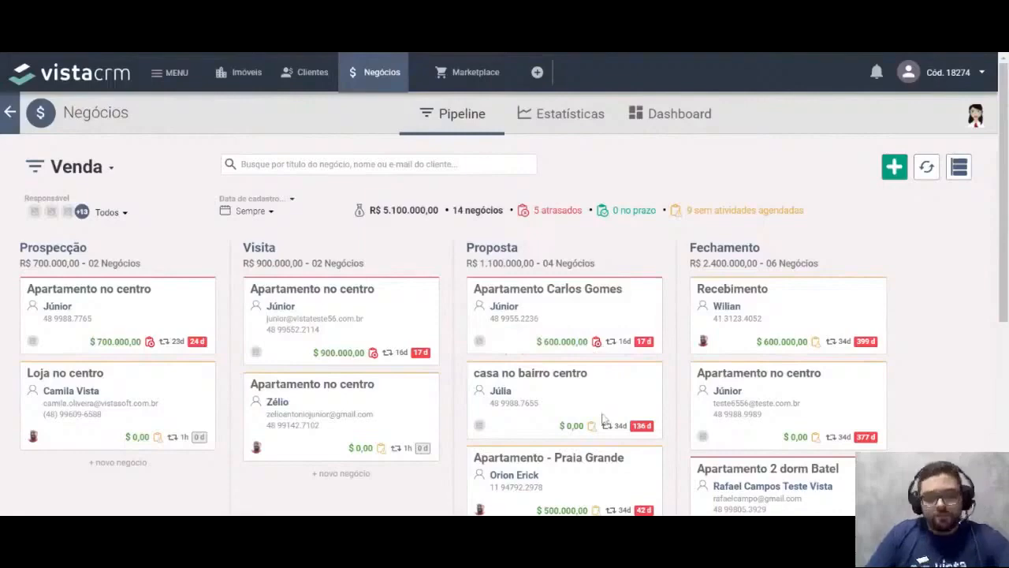
Check the overdue activities of the Apartamento Carlos Gomes deal in the Proposta stage, and close the list
{"action": "left_click", "coordinate": [596, 344]}
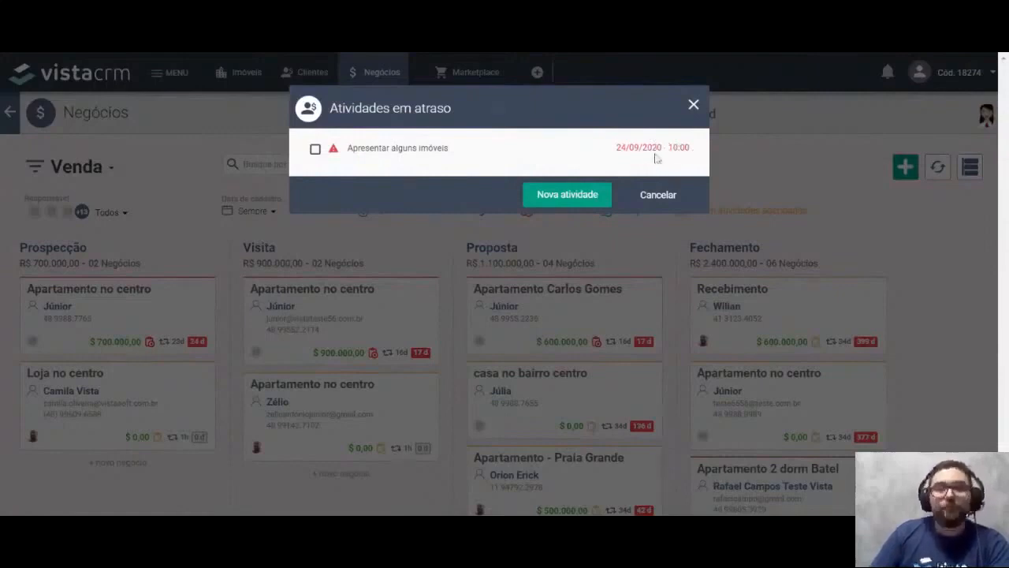
{"action": "left_click", "coordinate": [693, 105]}
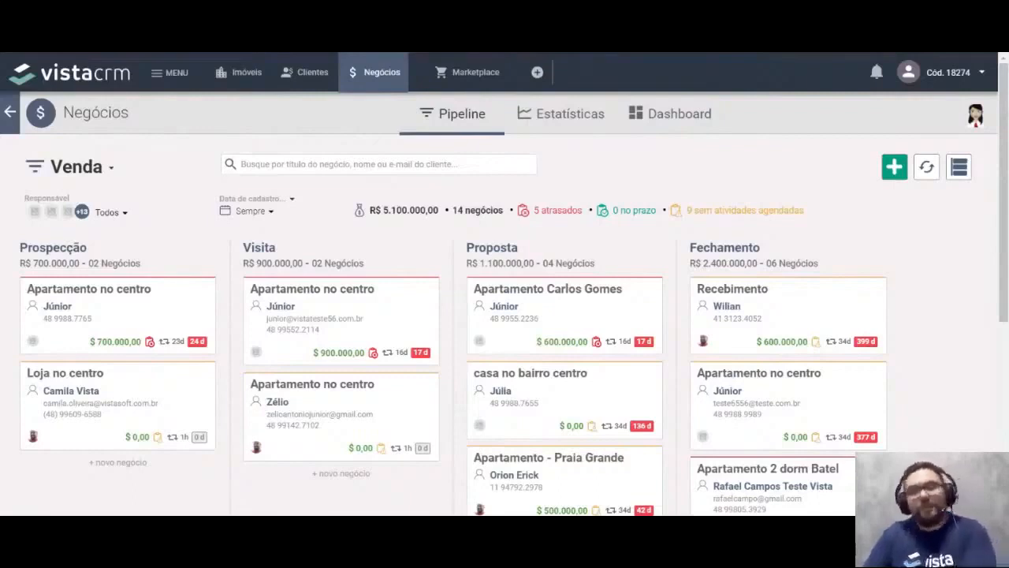
Open the Apartamento Carlos Gomes deal and view its Detalhes do negócio and Imóveis sections, leaving Imóveis collapsed
{"action": "left_click", "coordinate": [586, 318]}
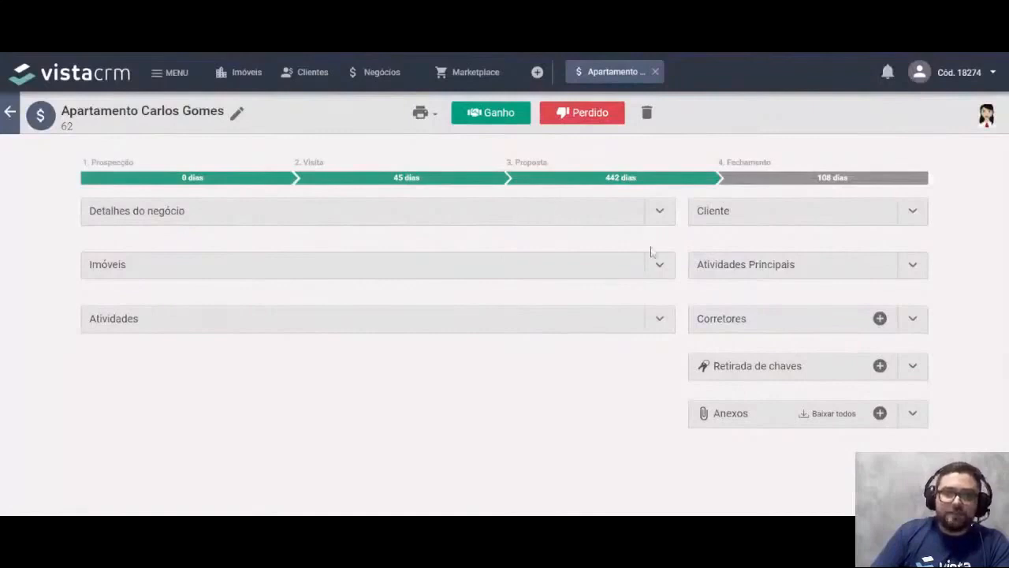
{"action": "left_click", "coordinate": [662, 217]}
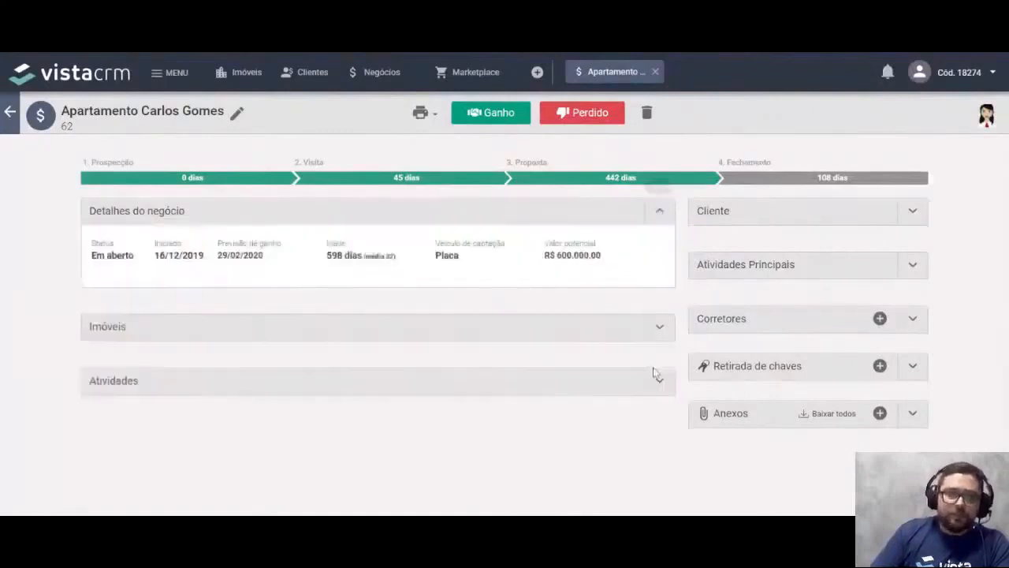
{"action": "left_click", "coordinate": [661, 331]}
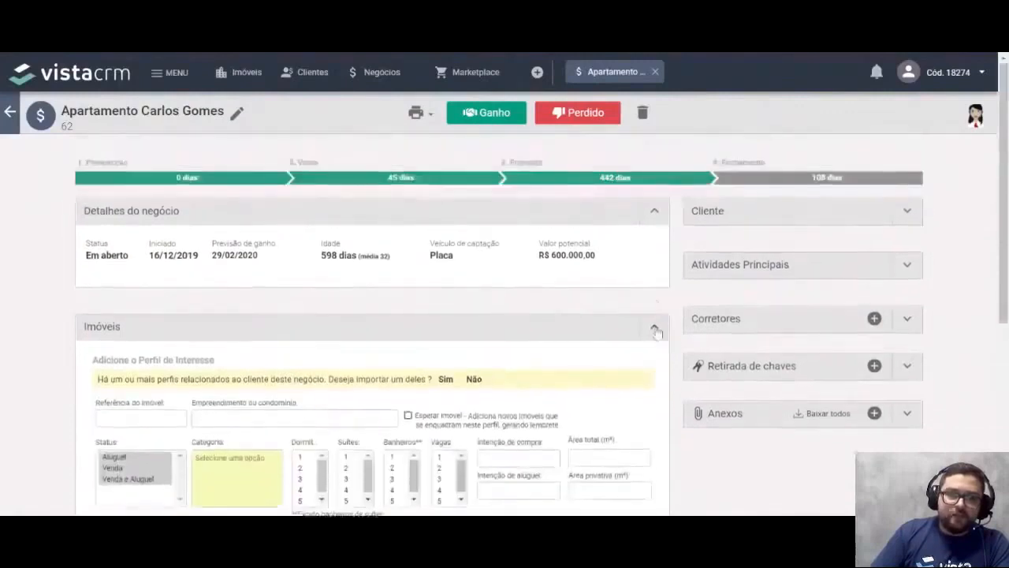
{"action": "left_click", "coordinate": [656, 332]}
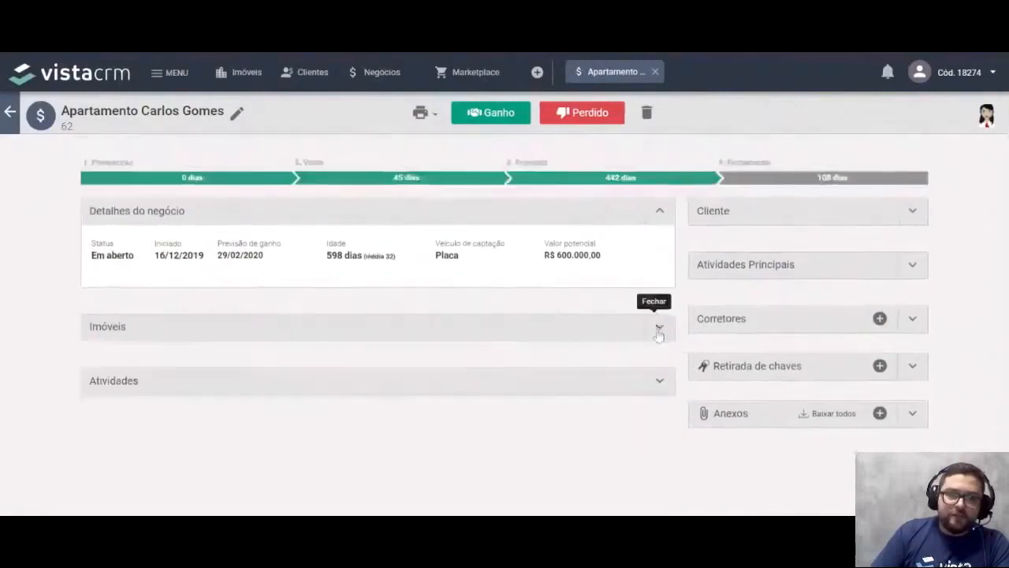
Examine the deal's planned activities and its history of completed activities in the Atividades section, and collapse the section
{"action": "left_click", "coordinate": [660, 381]}
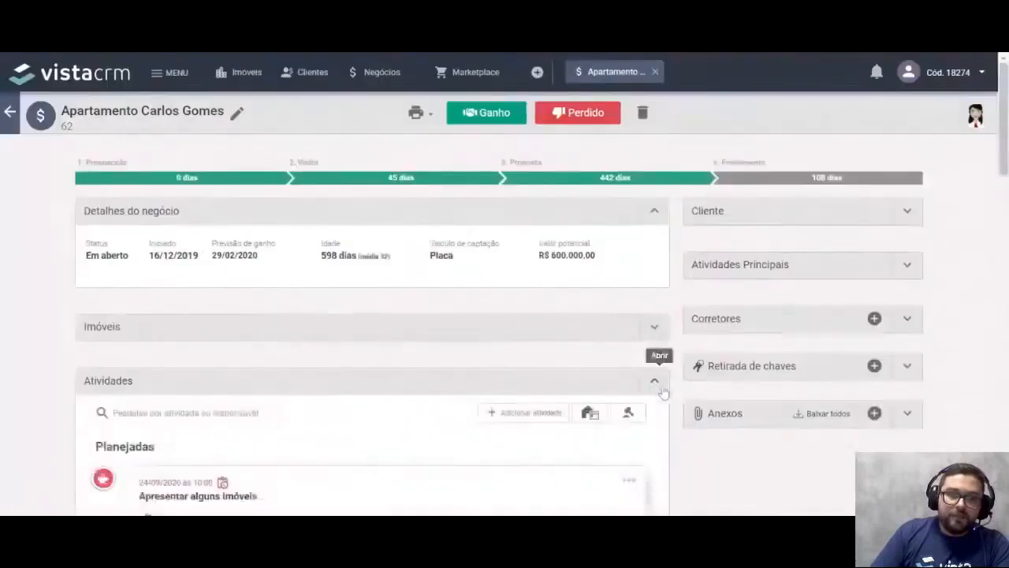
{"action": "scroll", "coordinate": [608, 368], "scroll_direction": "down", "scroll_amount": 2}
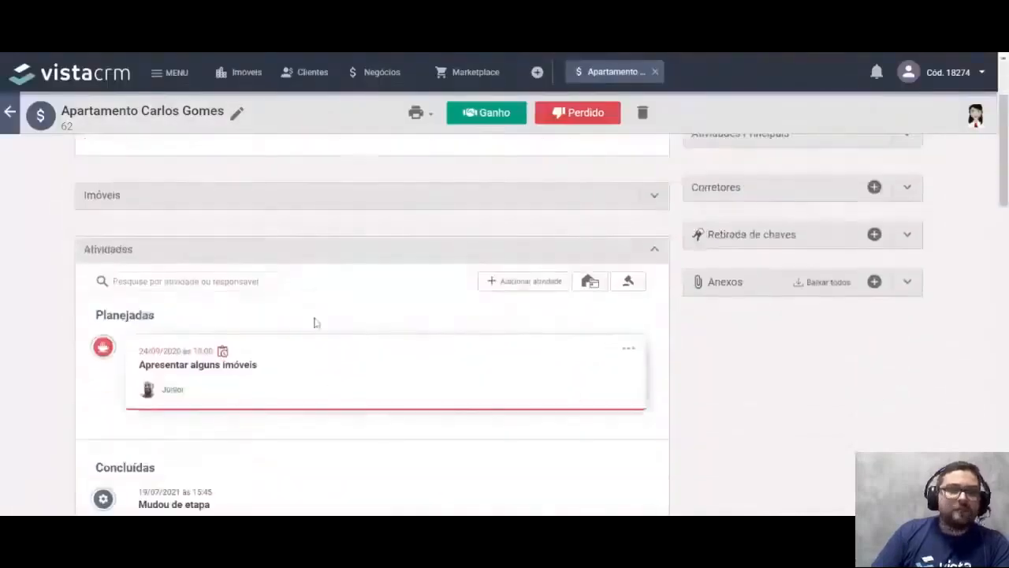
{"action": "scroll", "coordinate": [315, 338], "scroll_direction": "down", "scroll_amount": 4}
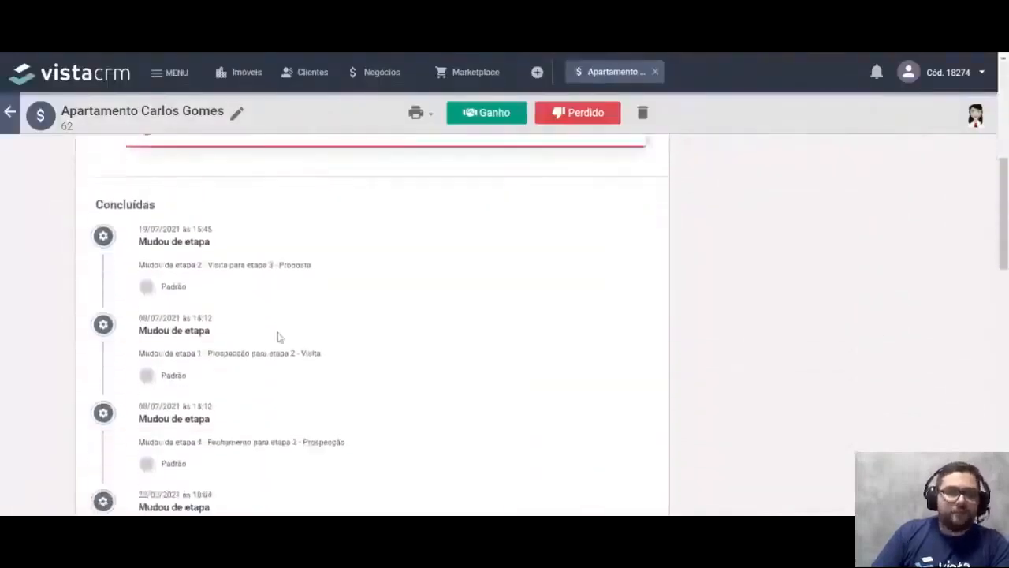
{"action": "scroll", "coordinate": [236, 315], "scroll_direction": "down", "scroll_amount": 3}
{"action": "scroll", "coordinate": [169, 296], "scroll_direction": "down", "scroll_amount": 3}
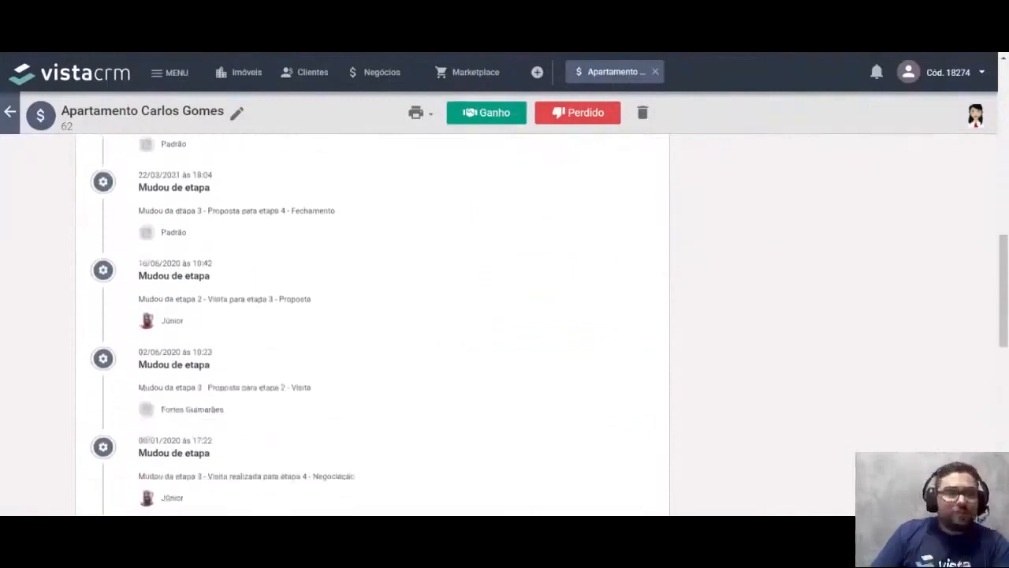
{"action": "scroll", "coordinate": [370, 324], "scroll_direction": "down", "scroll_amount": 2}
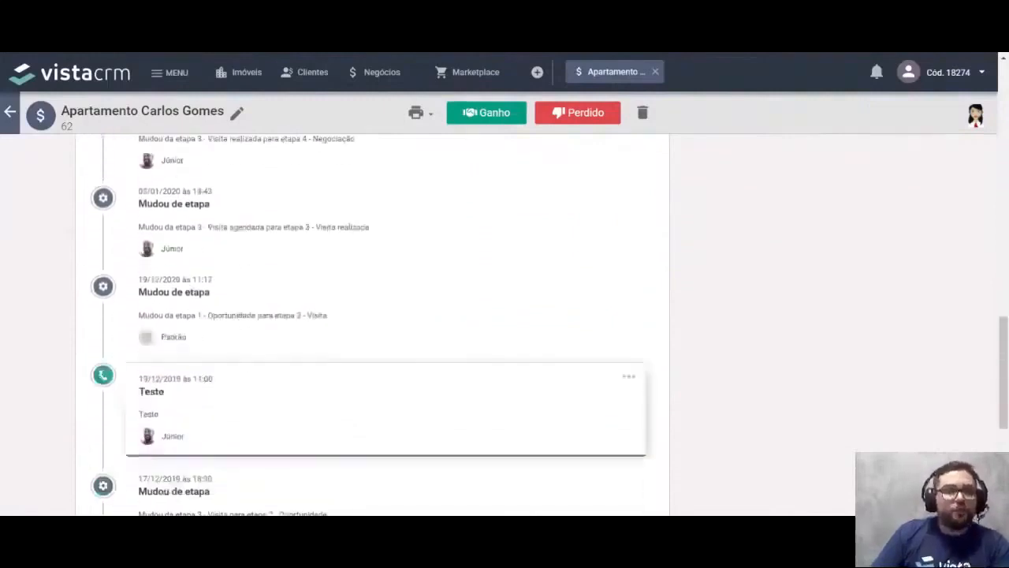
{"action": "scroll", "coordinate": [209, 384], "scroll_direction": "down", "scroll_amount": 4}
{"action": "scroll", "coordinate": [209, 380], "scroll_direction": "up", "scroll_amount": 4}
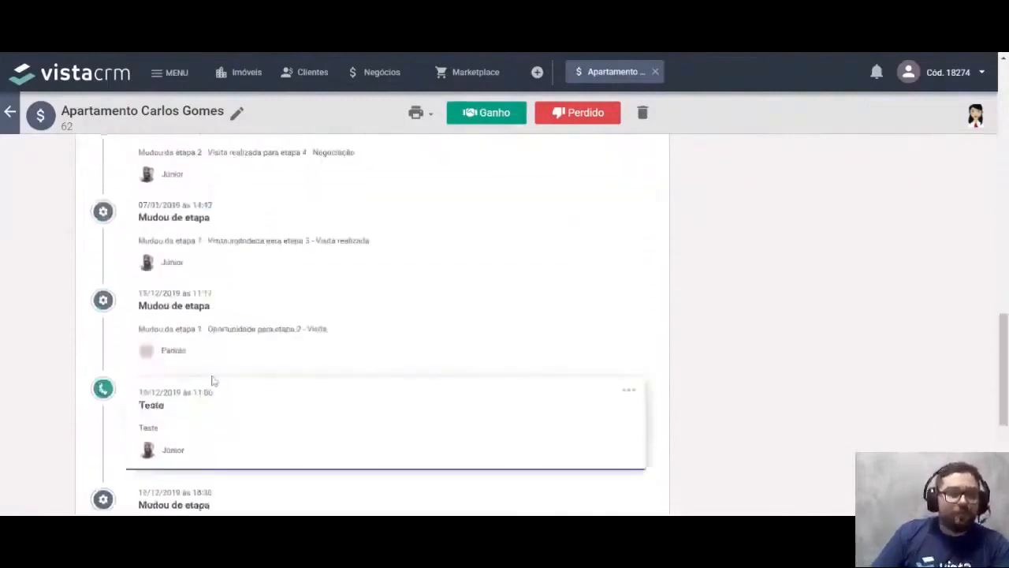
{"action": "scroll", "coordinate": [221, 368], "scroll_direction": "up", "scroll_amount": 10}
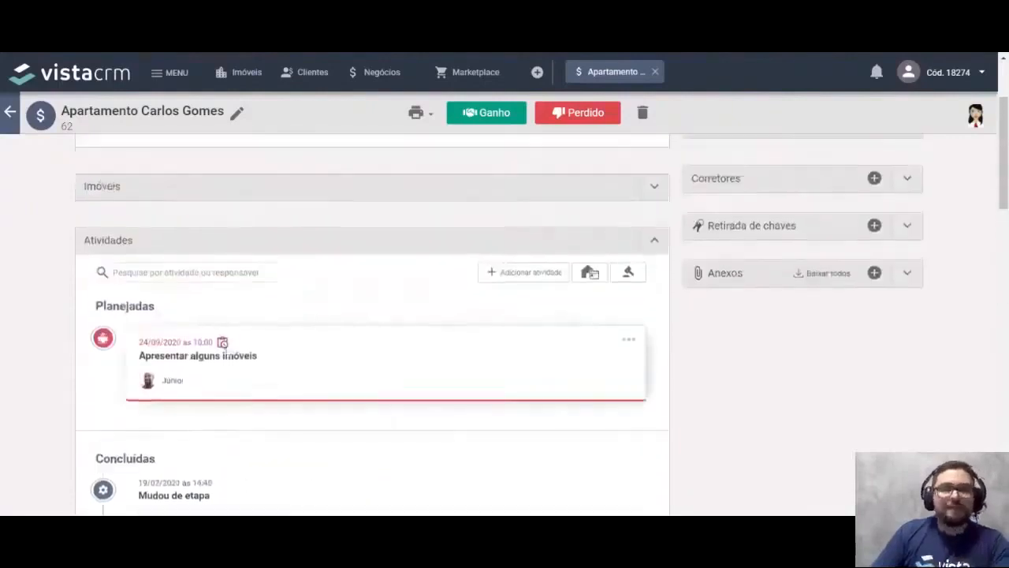
{"action": "scroll", "coordinate": [242, 381], "scroll_direction": "down", "scroll_amount": 2}
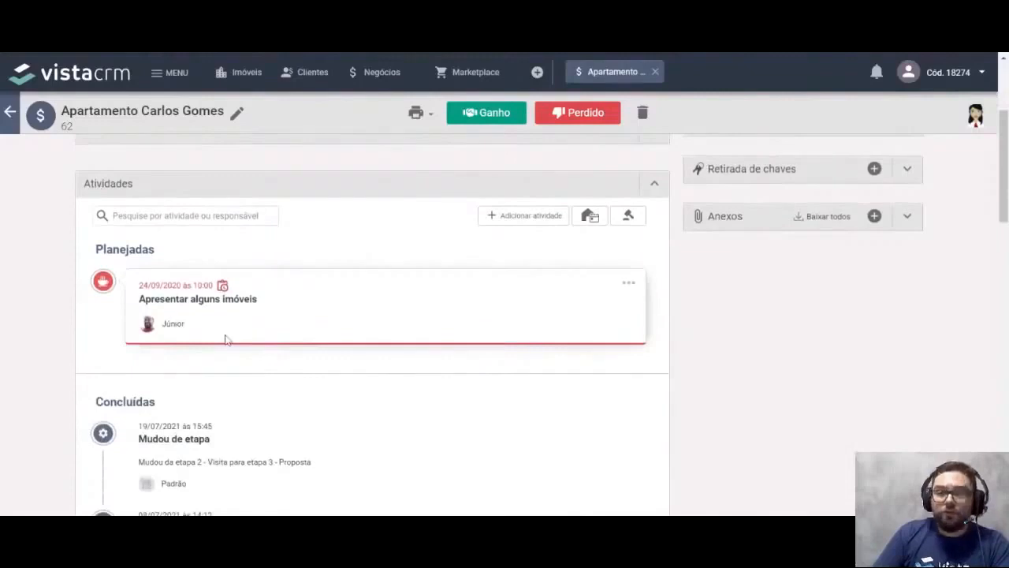
{"action": "scroll", "coordinate": [579, 367], "scroll_direction": "up", "scroll_amount": 1}
{"action": "left_click", "coordinate": [655, 251]}
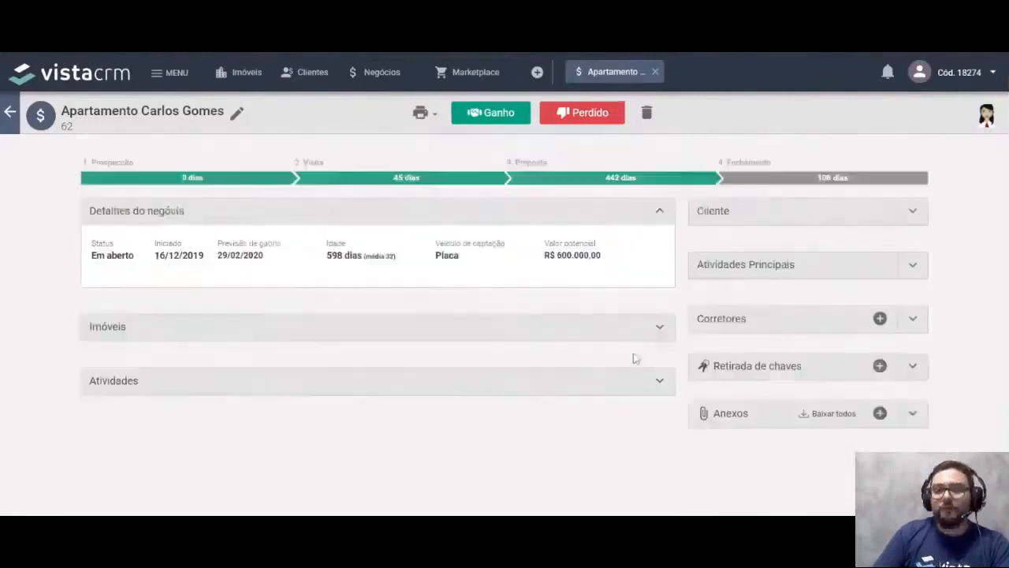
View the deal's Cliente contact data and its Atividades Principais chart, collapsing each section after viewing
{"action": "left_click", "coordinate": [912, 213]}
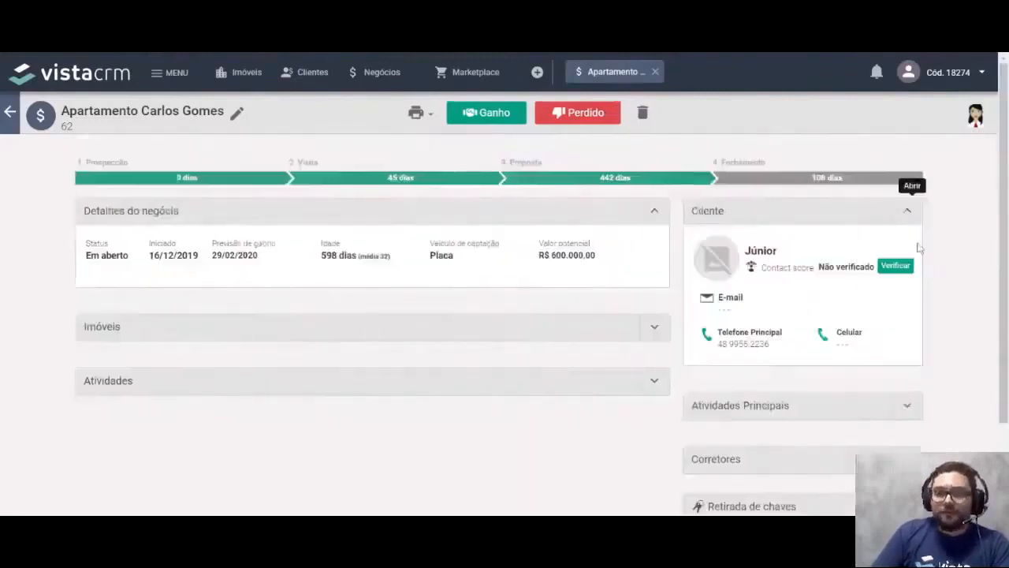
{"action": "left_click", "coordinate": [909, 210]}
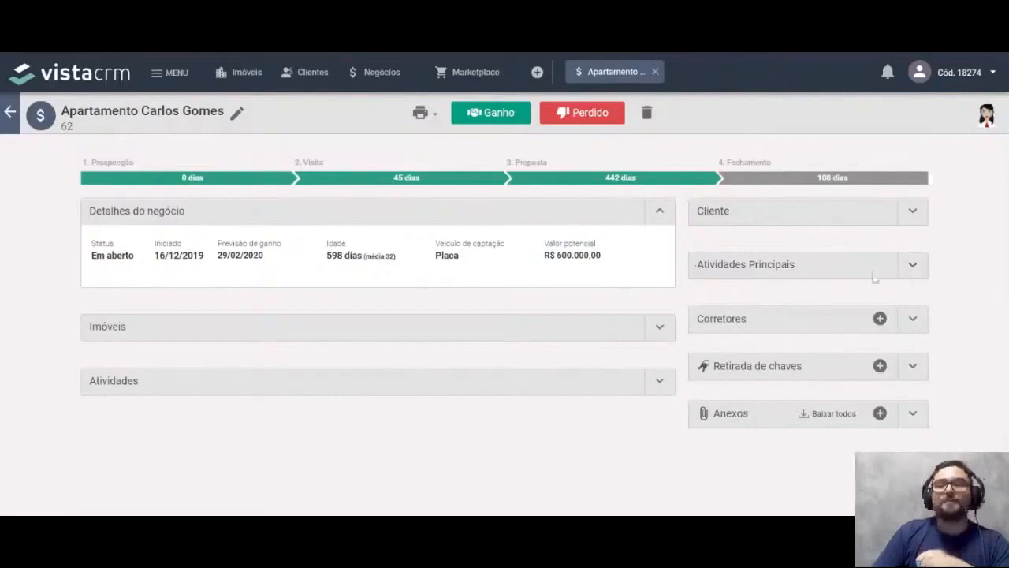
{"action": "left_click", "coordinate": [914, 271]}
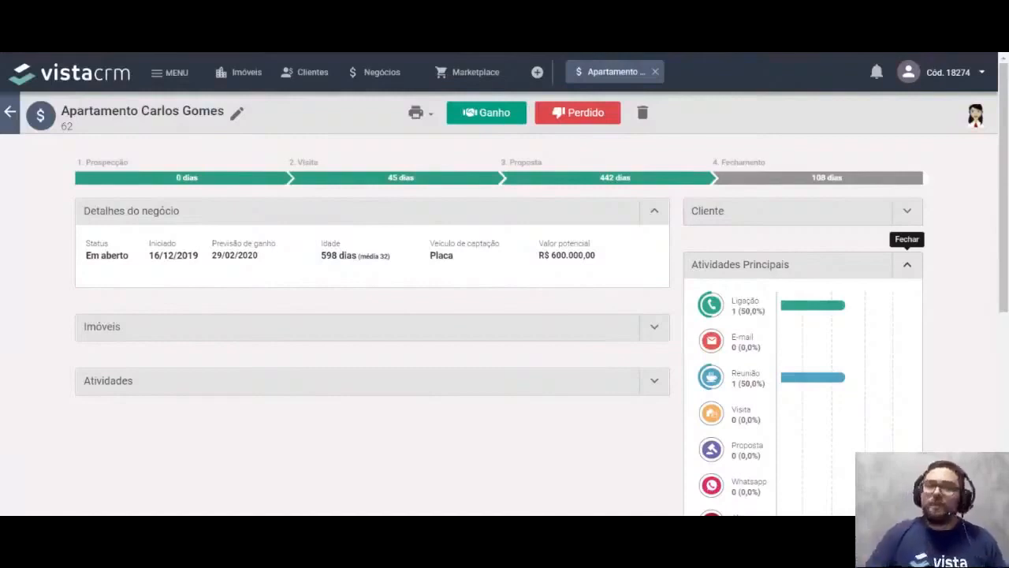
{"action": "scroll", "coordinate": [844, 331], "scroll_direction": "down", "scroll_amount": 1}
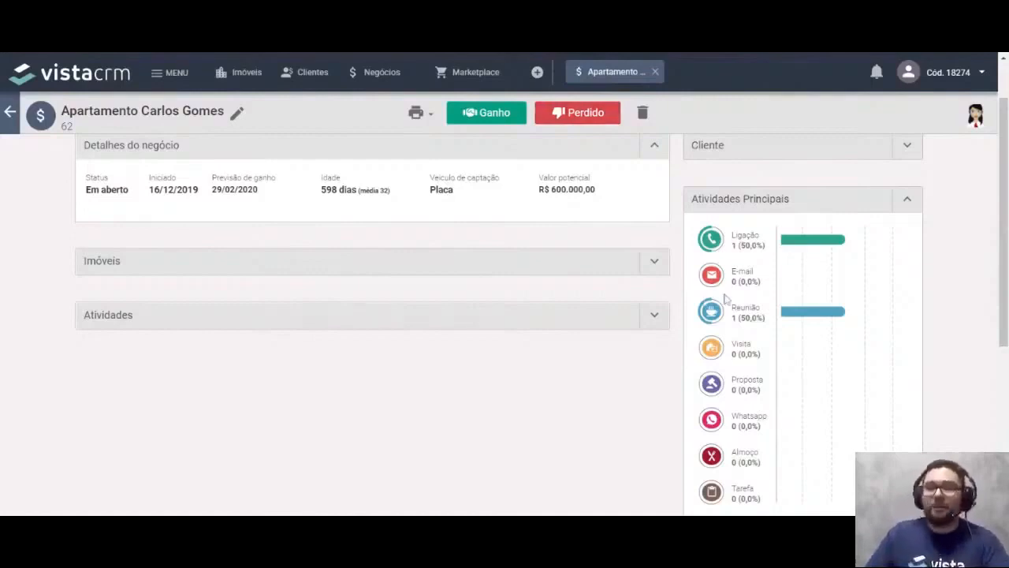
{"action": "left_click", "coordinate": [907, 199]}
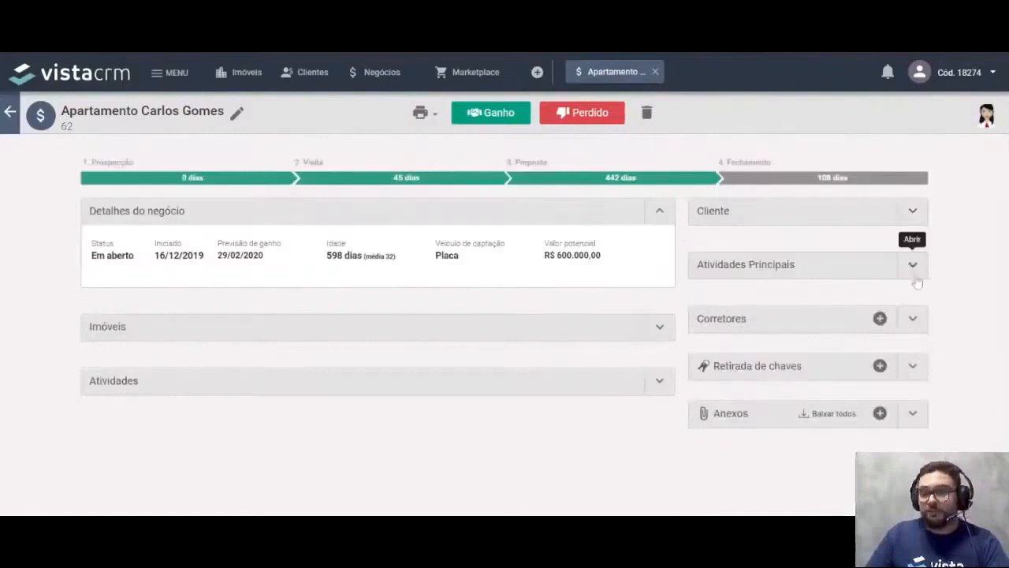
View the deal's Corretores and Anexos sections, and collapse them along with Detalhes do negócio
{"action": "left_click", "coordinate": [912, 319]}
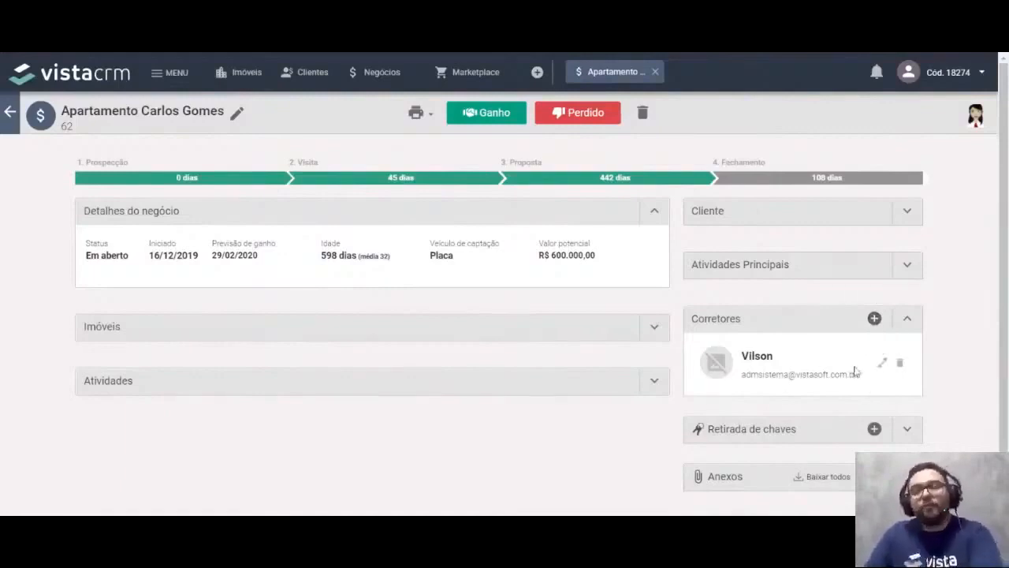
{"action": "left_click", "coordinate": [907, 318]}
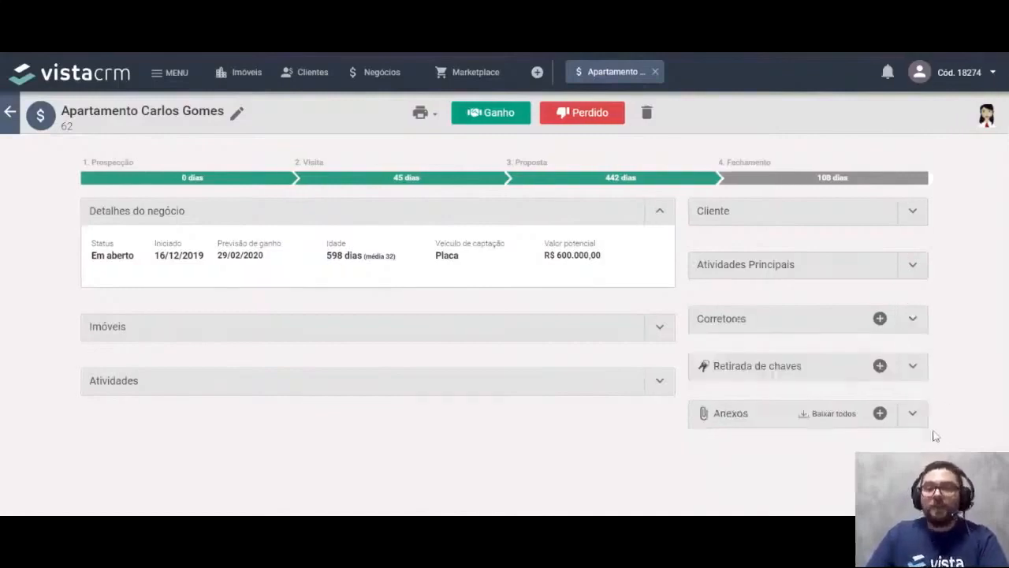
{"action": "left_click", "coordinate": [915, 415]}
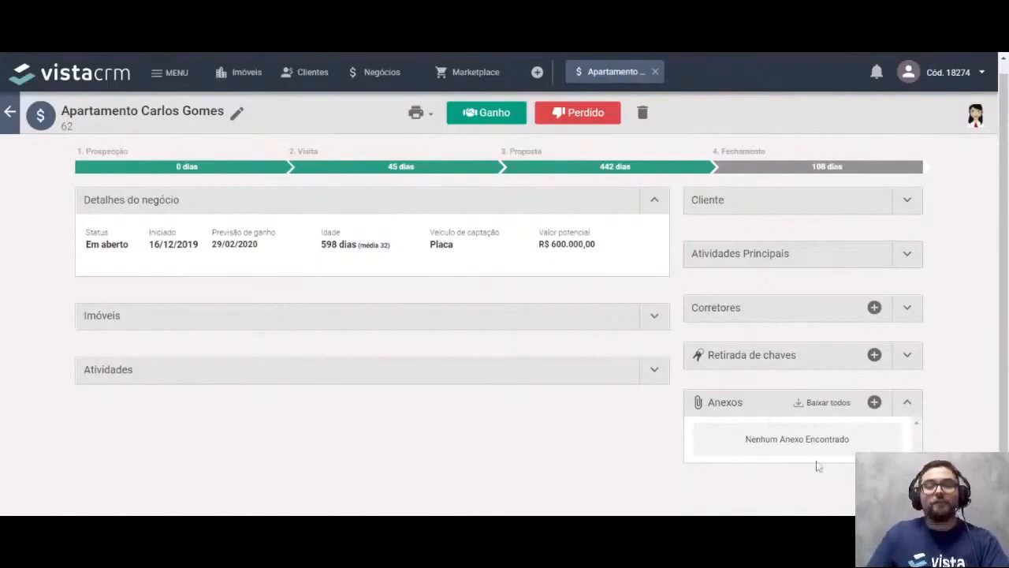
{"action": "left_click", "coordinate": [907, 403]}
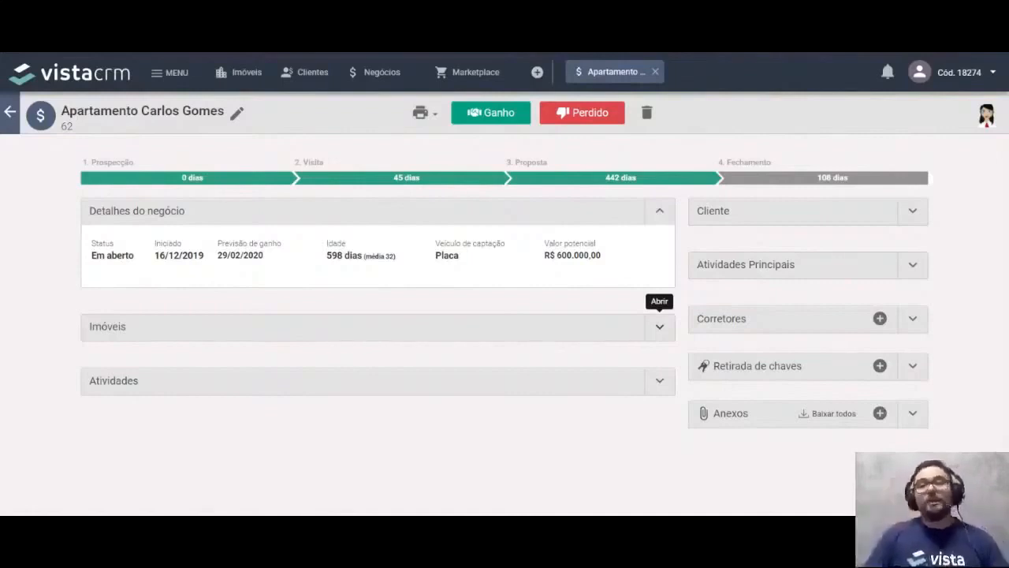
{"action": "left_click", "coordinate": [659, 211]}
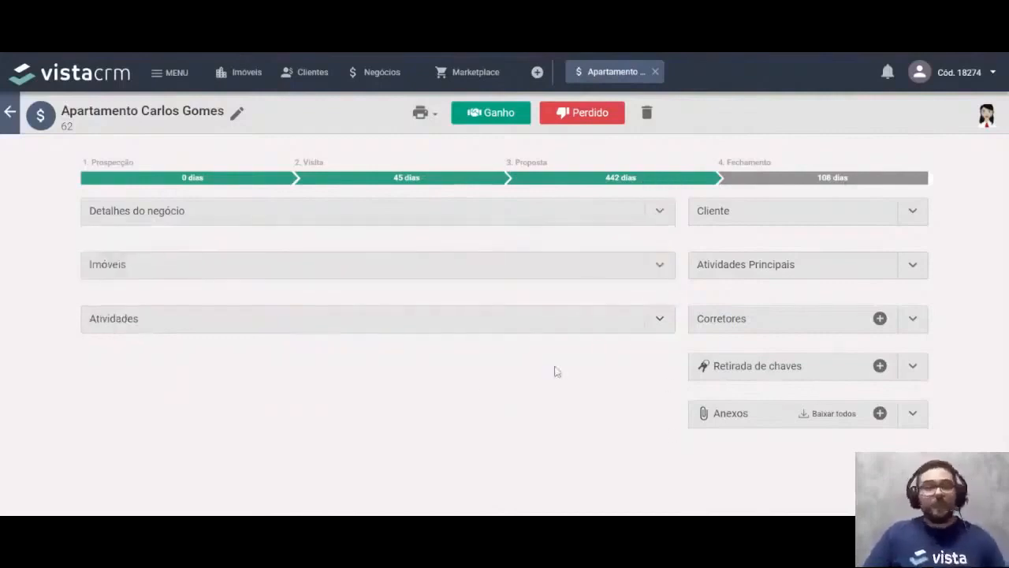
Expand Detalhes do negócio, view the deal's Motivo de Perda and Marcar ganho forms, and close both without saving
{"action": "left_click", "coordinate": [661, 211]}
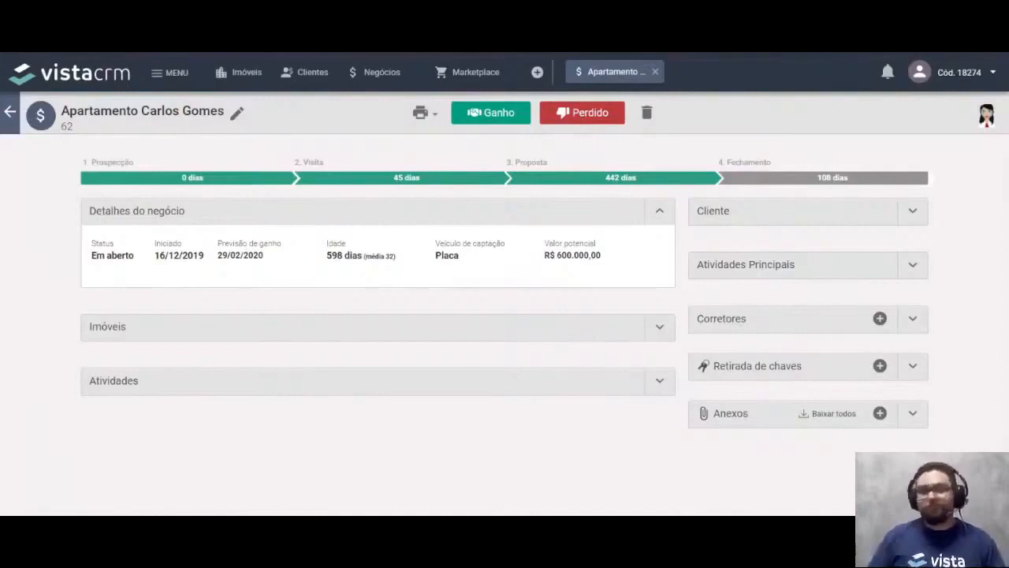
{"action": "left_click", "coordinate": [581, 113]}
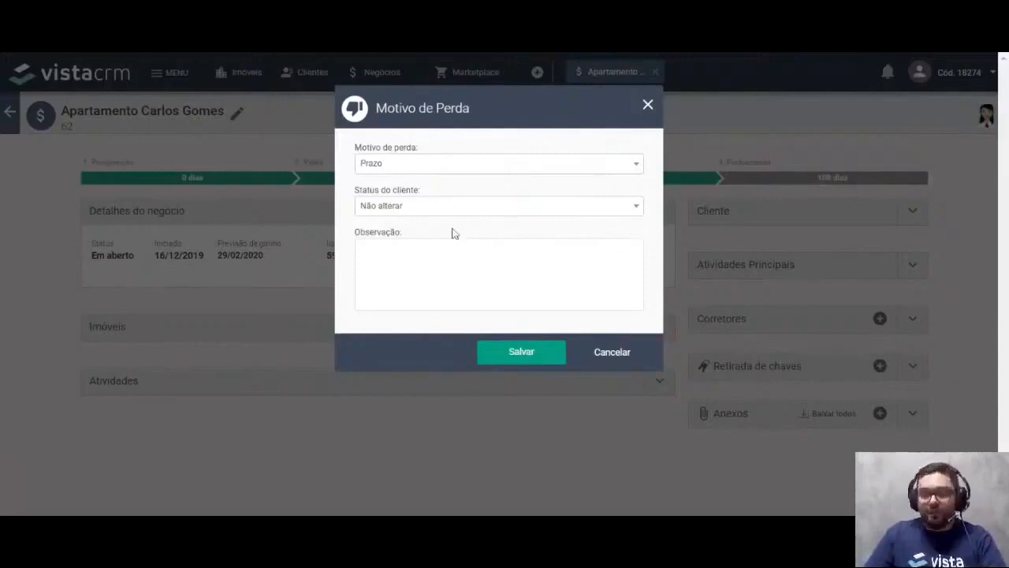
{"action": "left_click", "coordinate": [647, 105]}
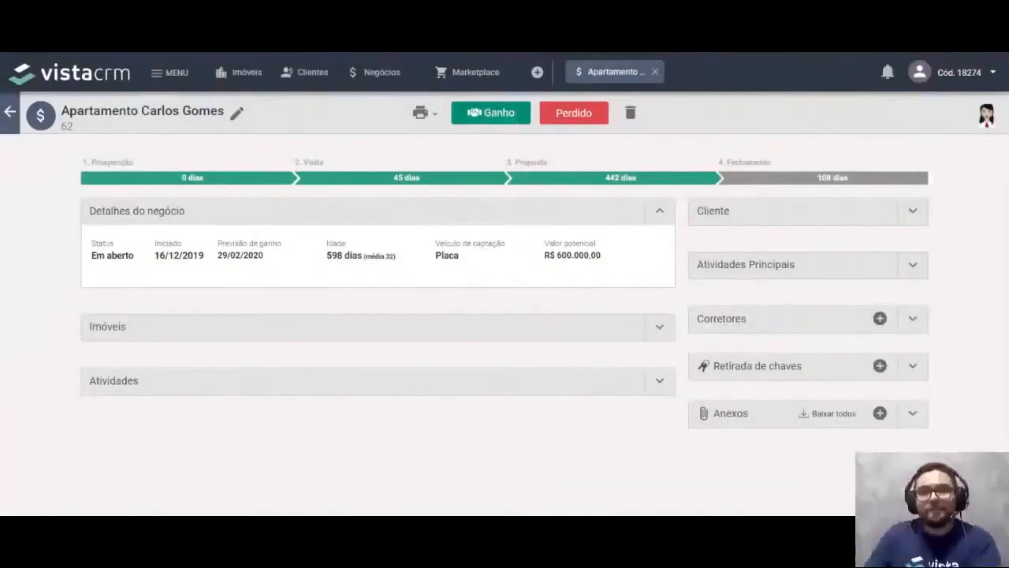
{"action": "left_click", "coordinate": [496, 115]}
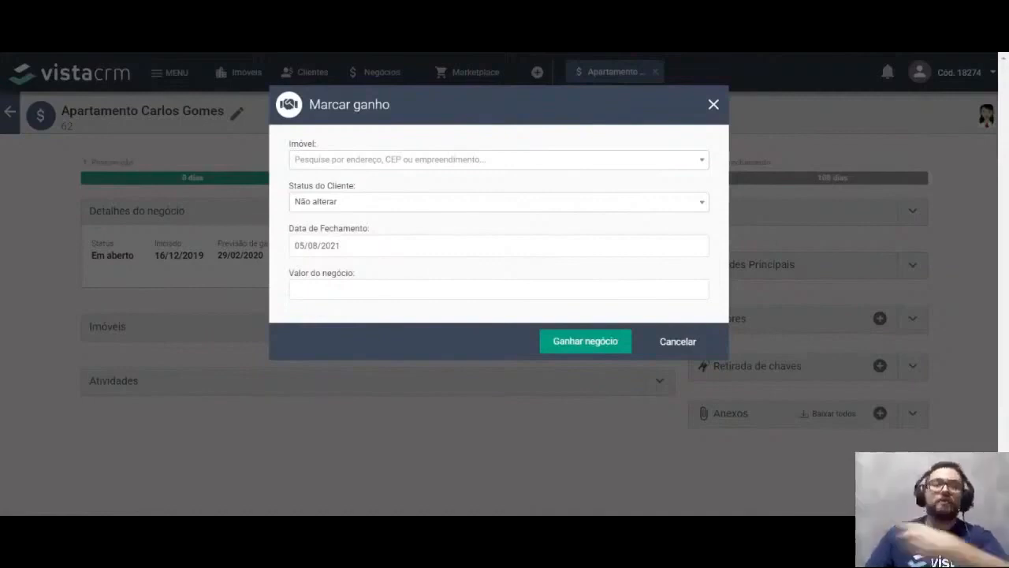
{"action": "left_click", "coordinate": [713, 107]}
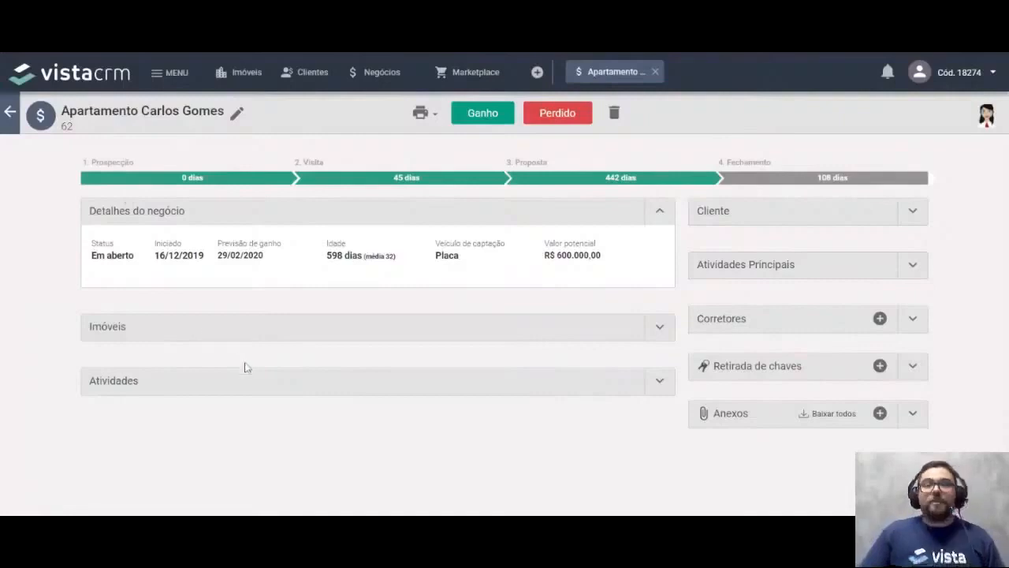
Return to the Venda deal pipeline and review its deal cards, time-in-stage markers and activity status summary
{"action": "left_click", "coordinate": [108, 81]}
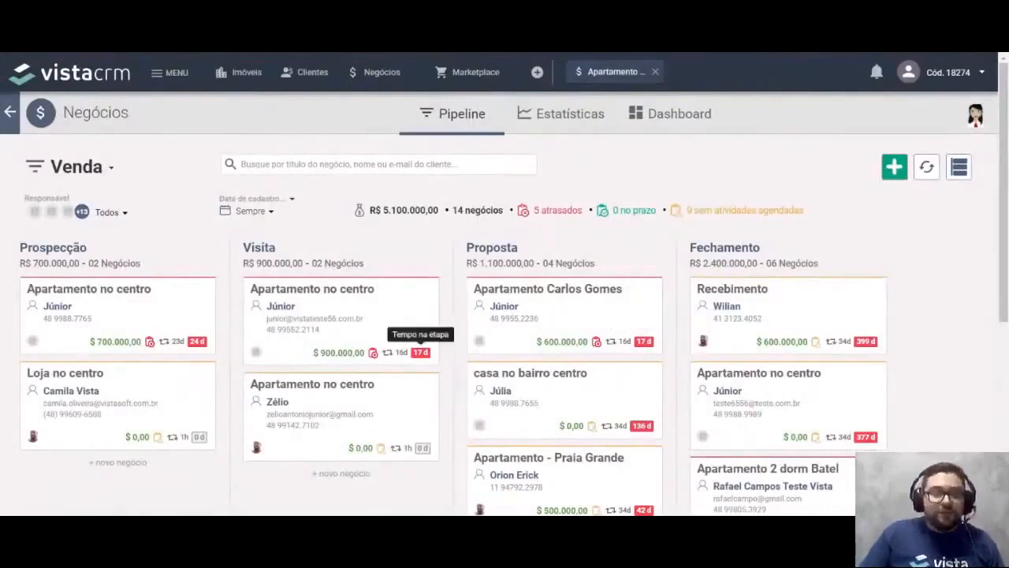
{"action": "scroll", "coordinate": [426, 450], "scroll_direction": "down", "scroll_amount": 1}
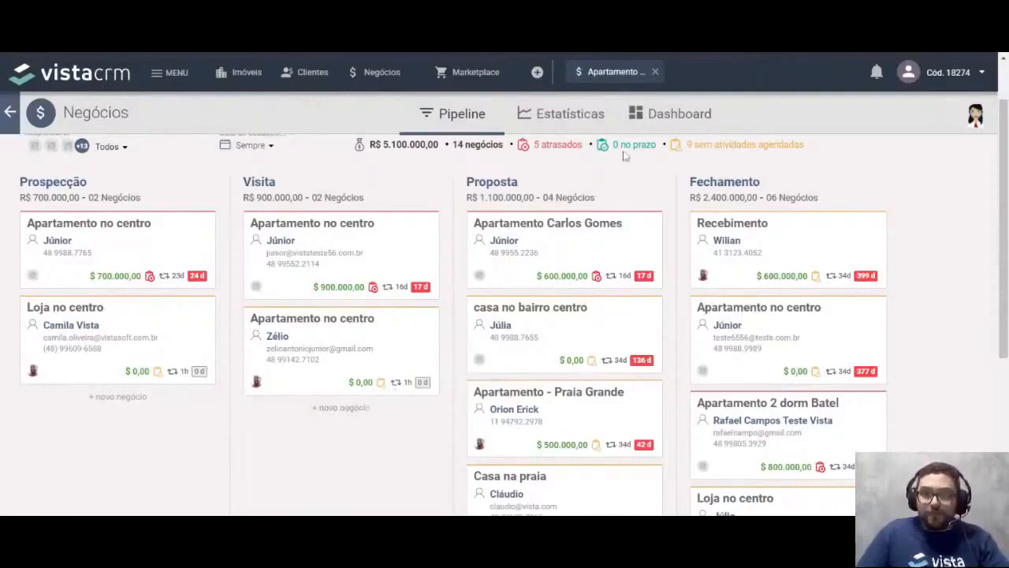
{"action": "scroll", "coordinate": [520, 168], "scroll_direction": "up", "scroll_amount": 2}
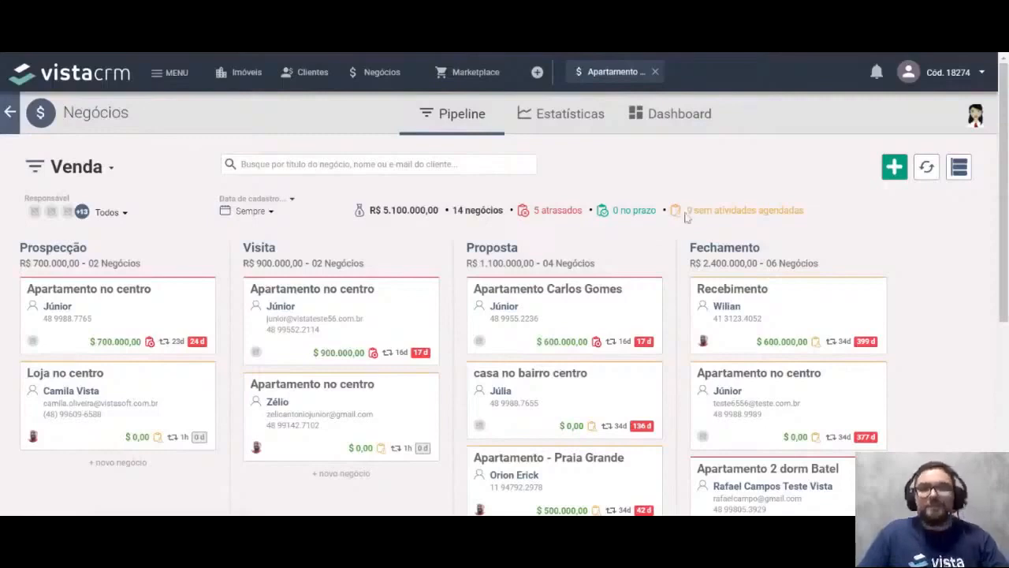
Start a new Ligação activity for the "casa no bairro centro" deal in Proposta and assign the responsible broker
{"action": "scroll", "coordinate": [683, 224], "scroll_direction": "down", "scroll_amount": 1}
{"action": "scroll", "coordinate": [683, 224], "scroll_direction": "down", "scroll_amount": 3}
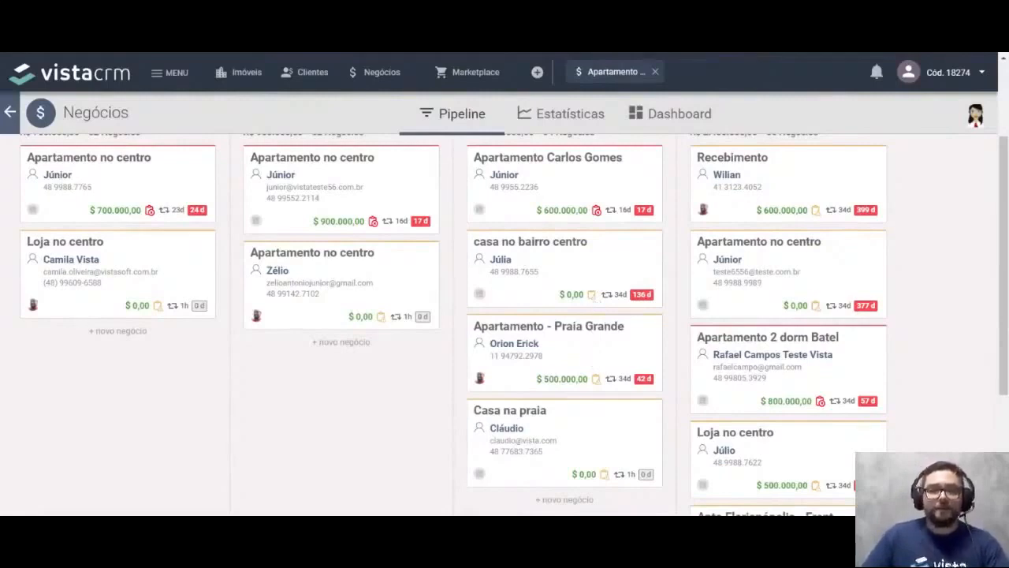
{"action": "left_click", "coordinate": [593, 296]}
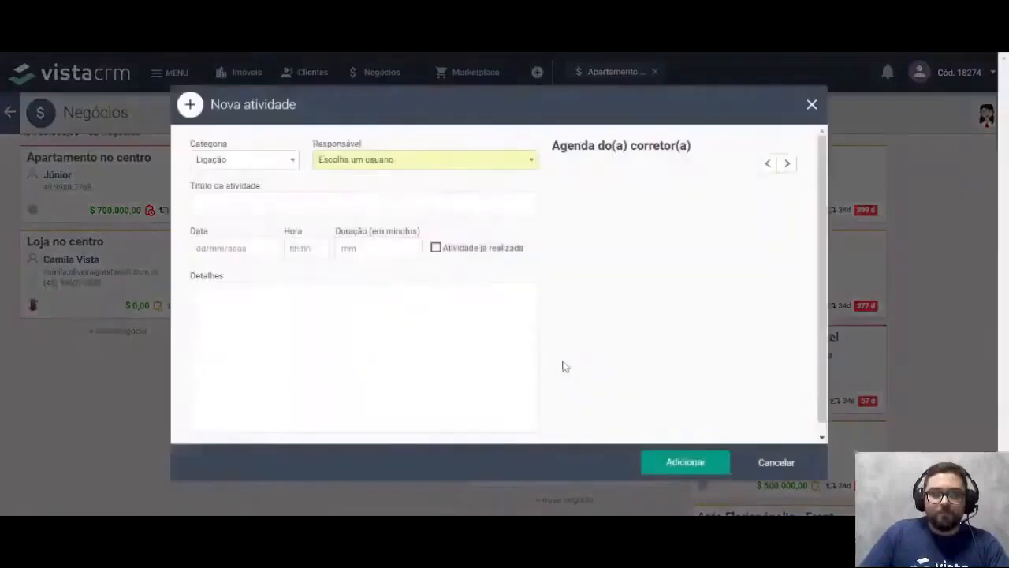
{"action": "left_click", "coordinate": [356, 166]}
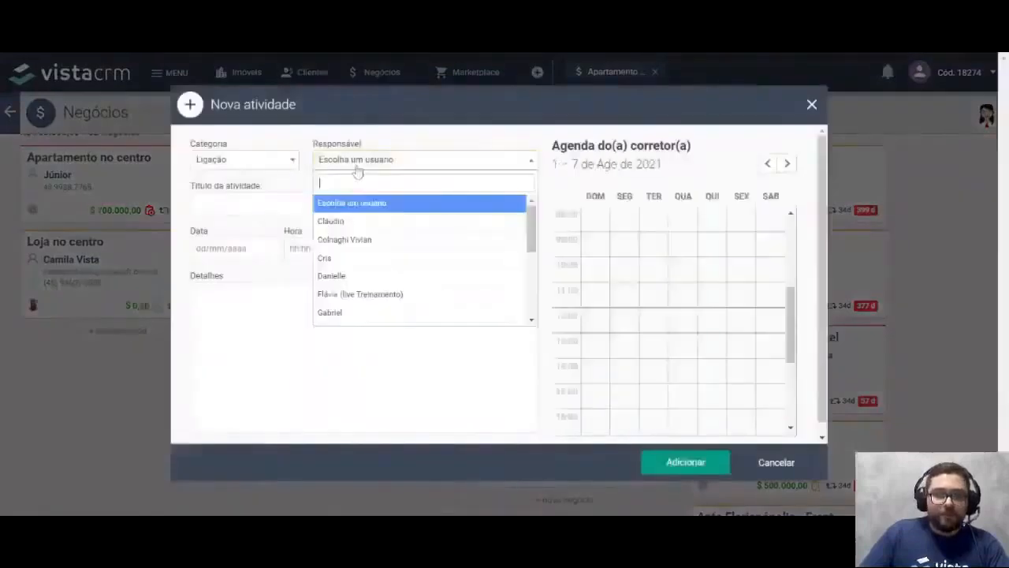
{"action": "type", "text": "j"}
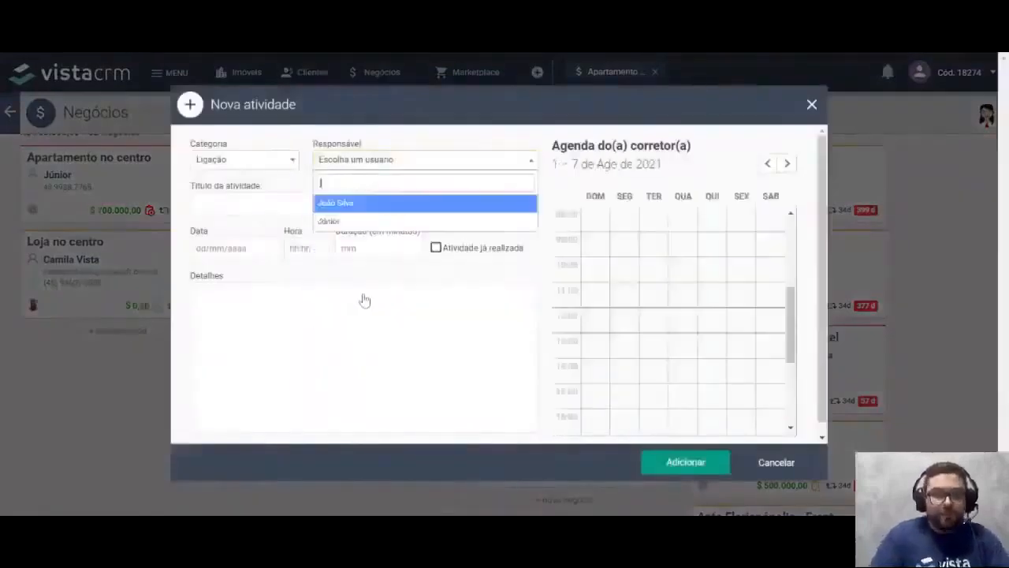
{"action": "type", "text": "u"}
{"action": "left_click", "coordinate": [359, 203]}
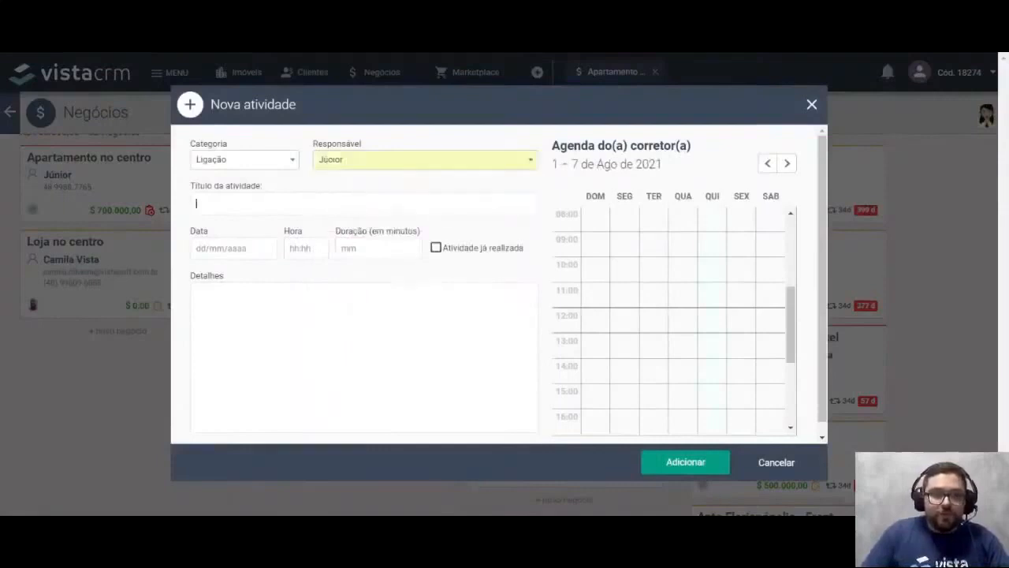
Title the activity "Finalizar a proposta" and schedule it for 06/08/2021 at 09:00
{"action": "type", "text": "R"}
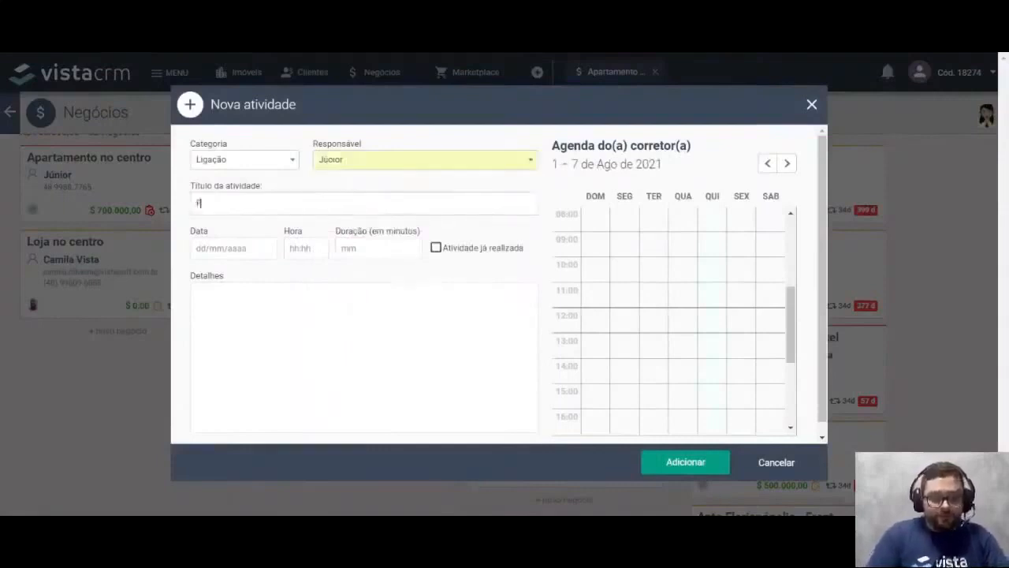
{"action": "type", "text": "inalizar a pro"}
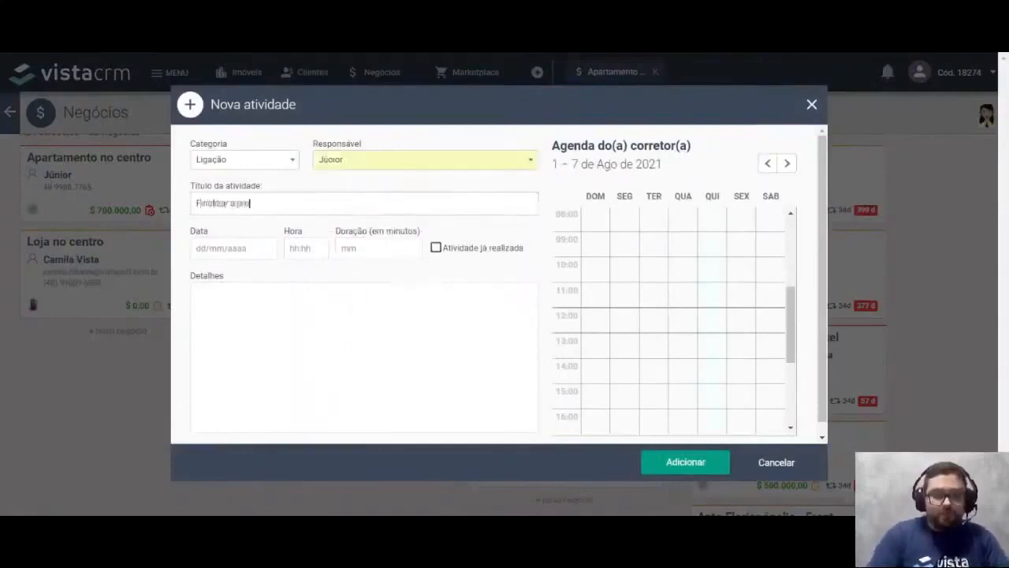
{"action": "type", "text": "posta"}
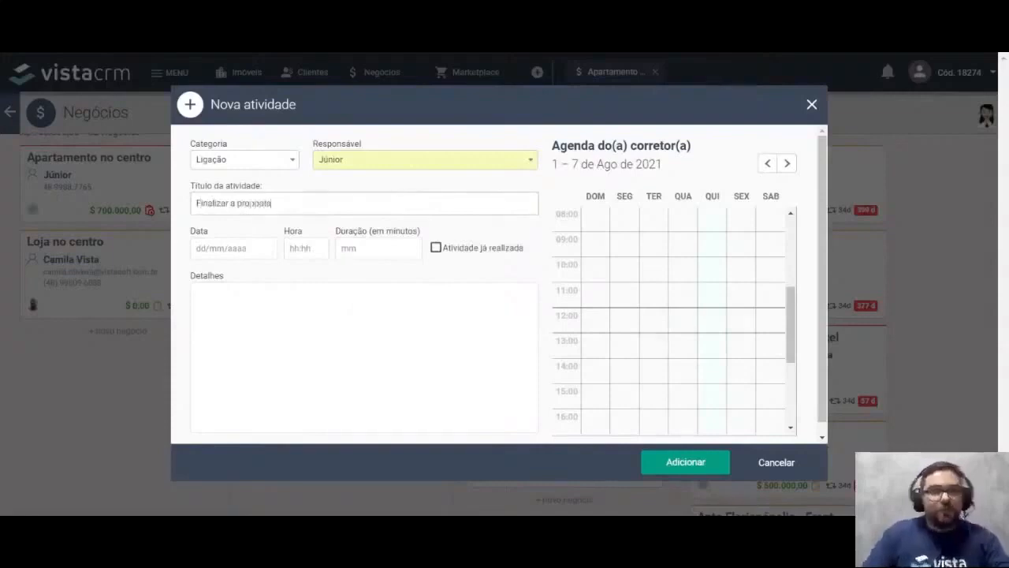
{"action": "left_click", "coordinate": [229, 248]}
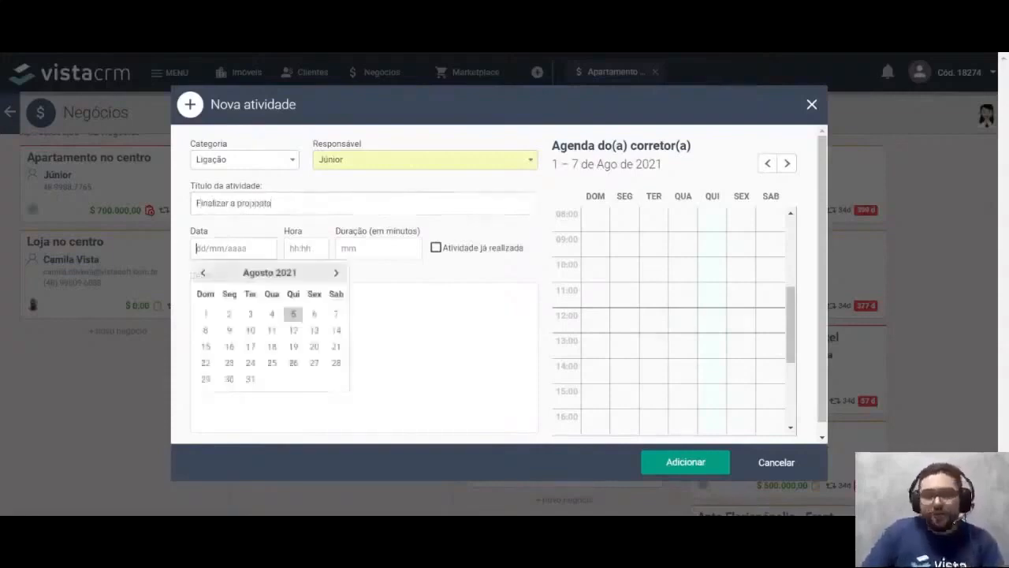
{"action": "left_click", "coordinate": [315, 315]}
{"action": "left_click", "coordinate": [293, 248]}
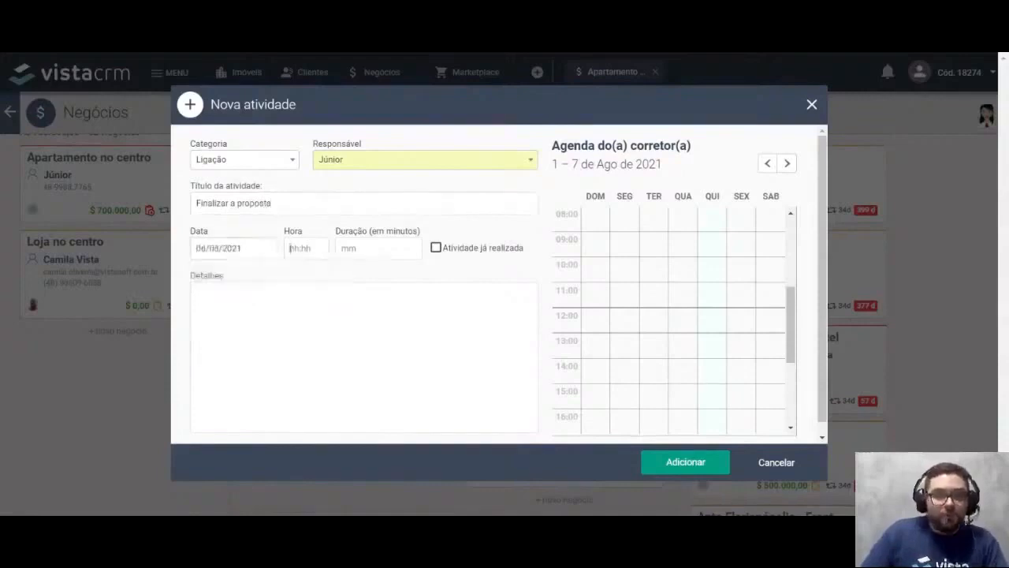
{"action": "type", "text": "0900"}
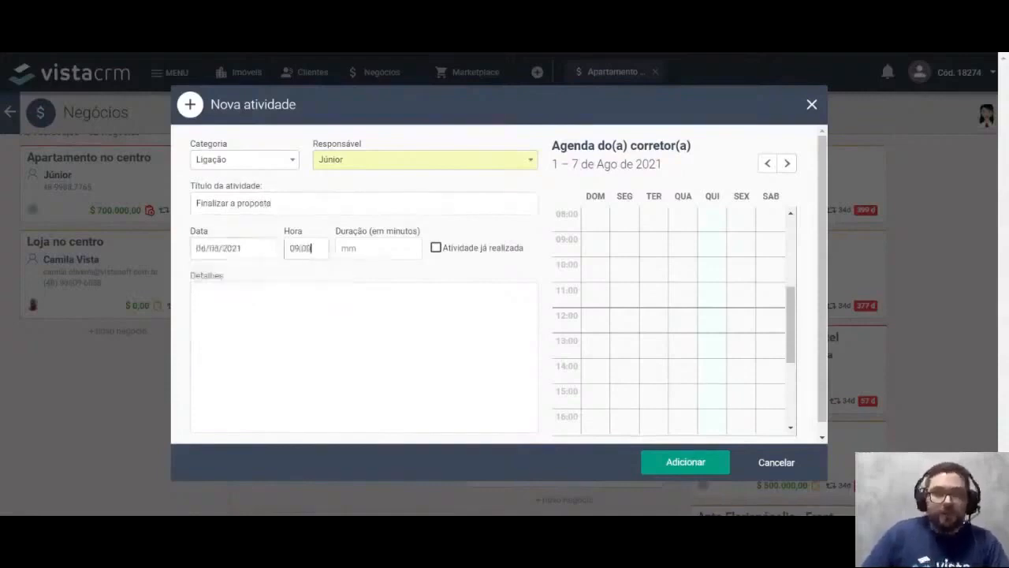
Set the activity's duration to 5 minutes, leave its details empty, and add it to the deal
{"action": "key", "text": "Tab"}
{"action": "type", "text": "05"}
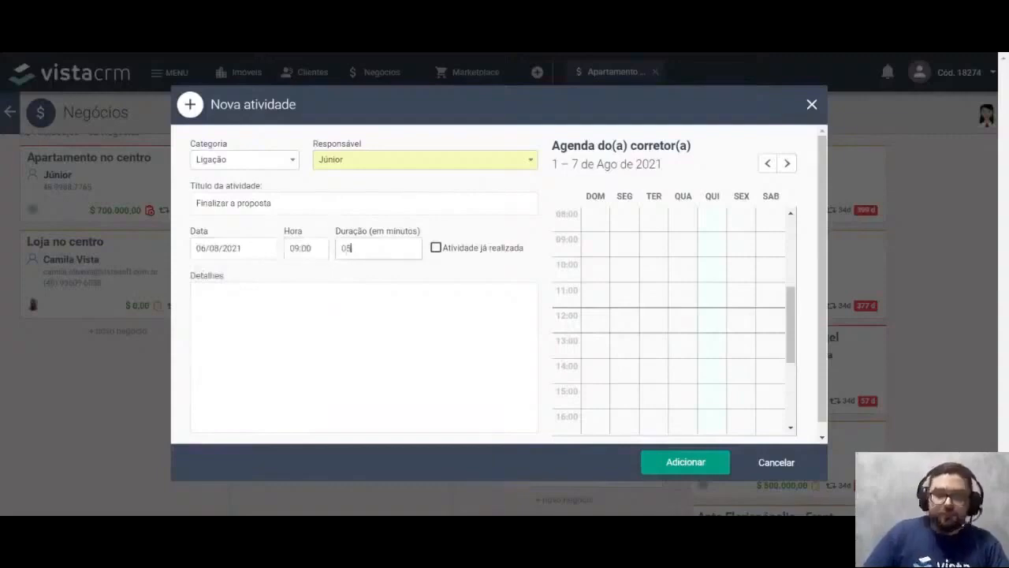
{"action": "key", "text": "Tab"}
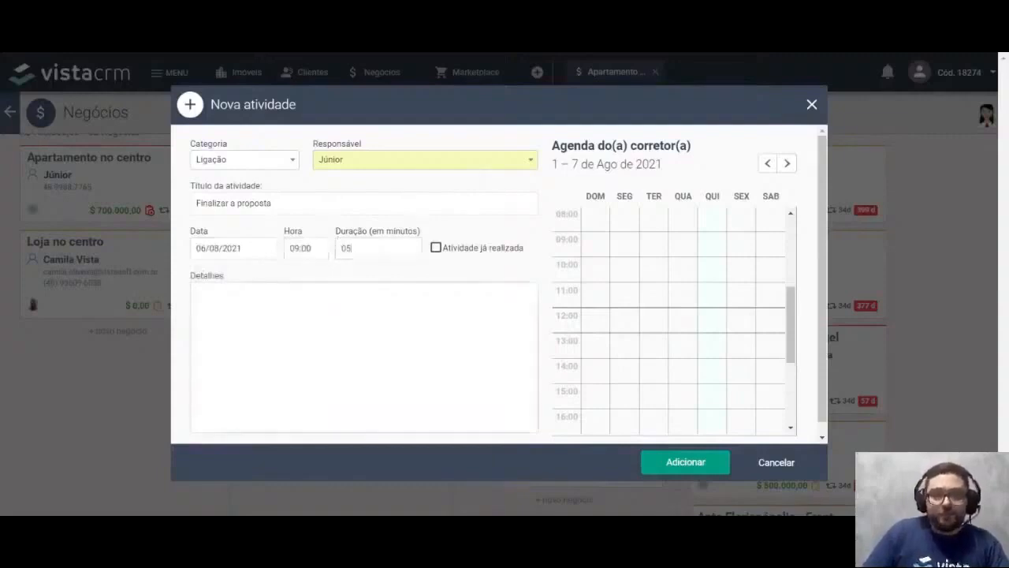
{"action": "left_click", "coordinate": [346, 248]}
{"action": "key", "text": "BackSpace"}
{"action": "key", "text": "Tab"}
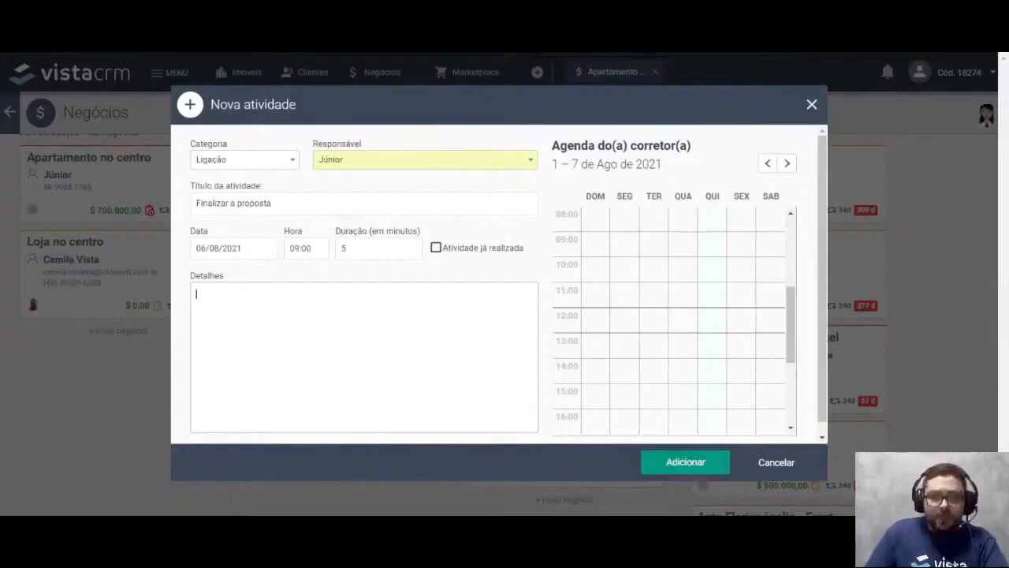
{"action": "left_click", "coordinate": [685, 462]}
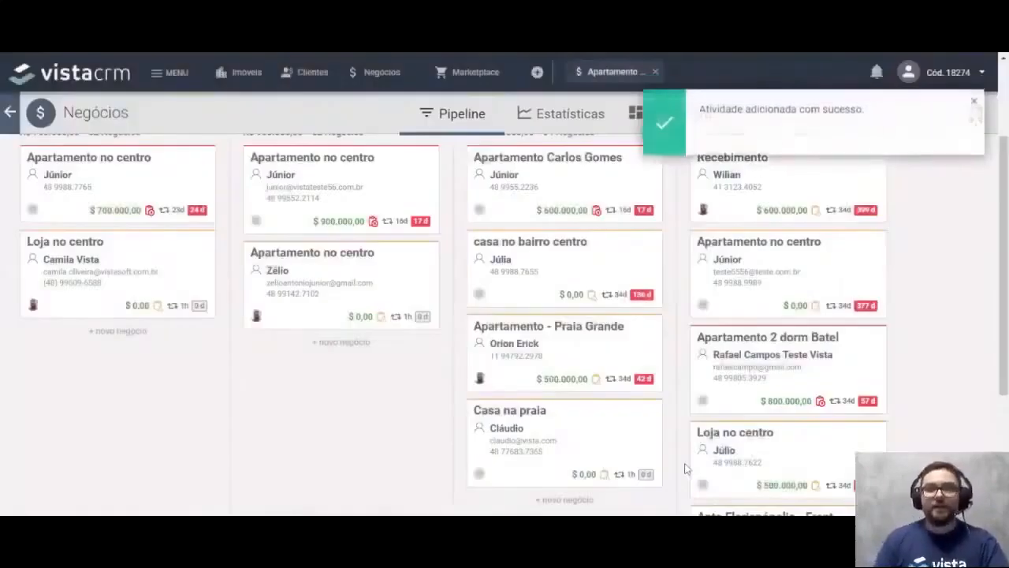
Refresh the pipeline and check the activity status summary and the planned-activity indicator on the "casa no bairro centro" deal
{"action": "scroll", "coordinate": [950, 327], "scroll_direction": "up", "scroll_amount": 2}
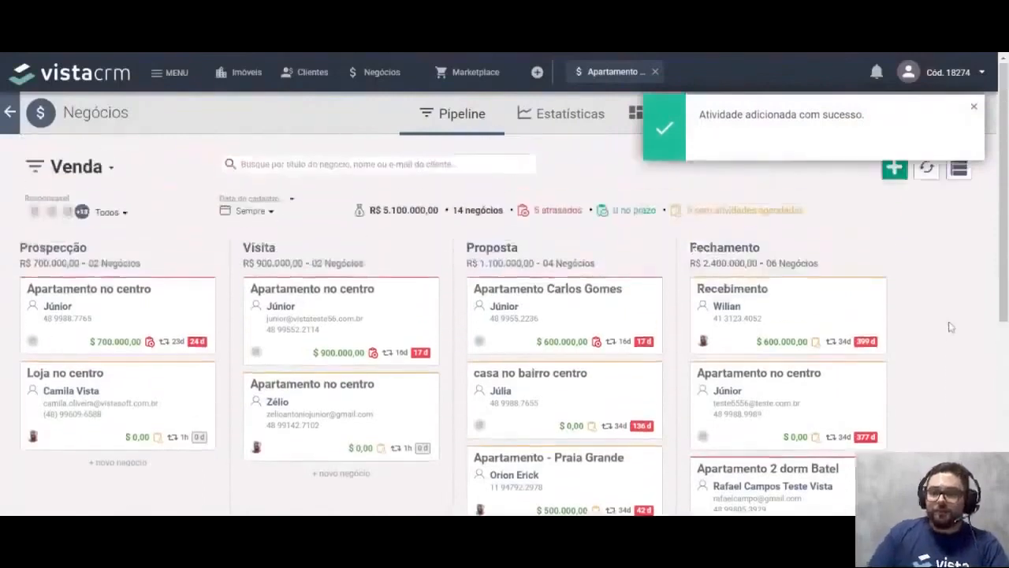
{"action": "left_click", "coordinate": [926, 168]}
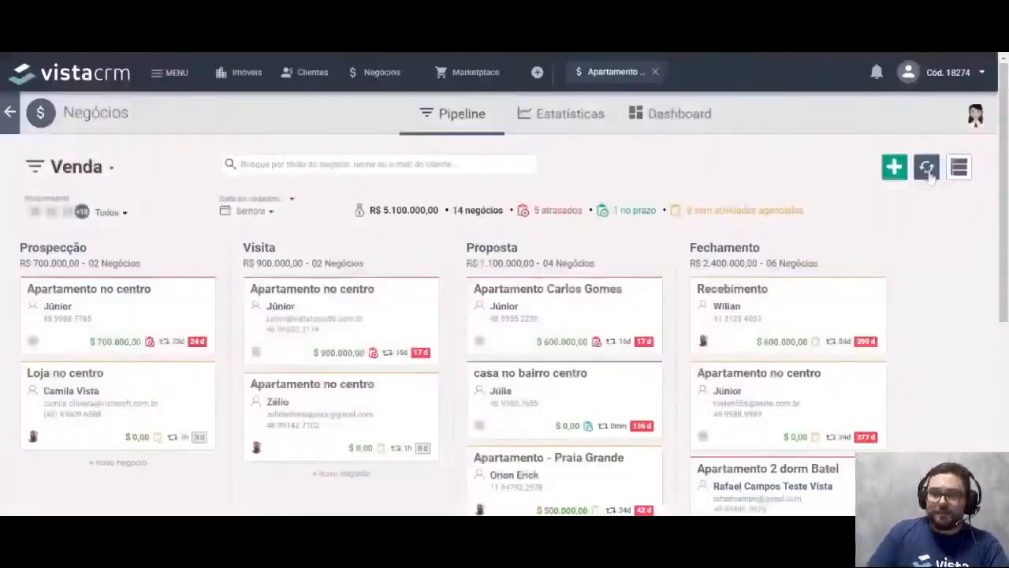
{"action": "scroll", "coordinate": [931, 236], "scroll_direction": "down", "scroll_amount": 3}
{"action": "scroll", "coordinate": [868, 276], "scroll_direction": "up", "scroll_amount": 1}
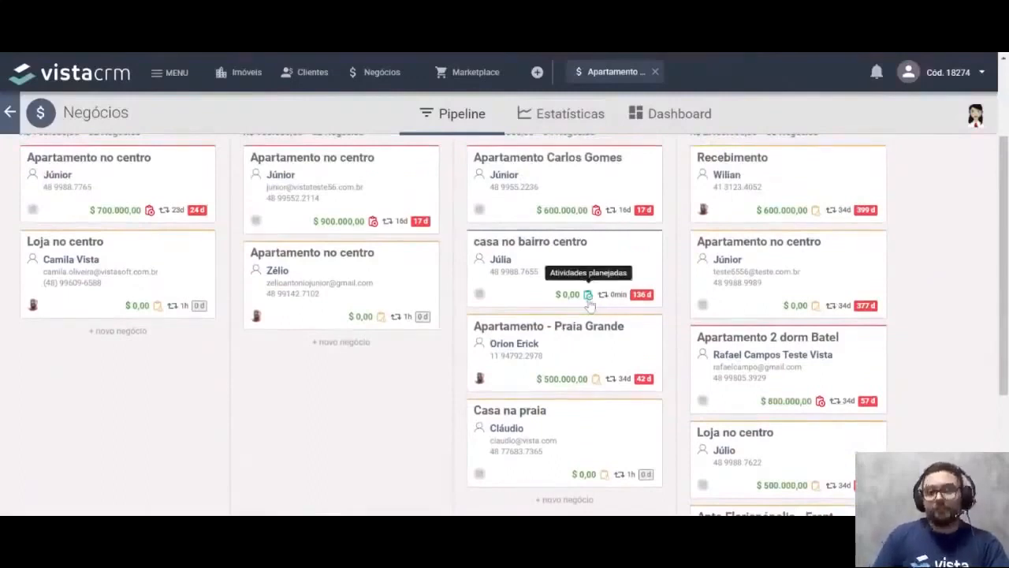
{"action": "scroll", "coordinate": [599, 308], "scroll_direction": "up", "scroll_amount": 2}
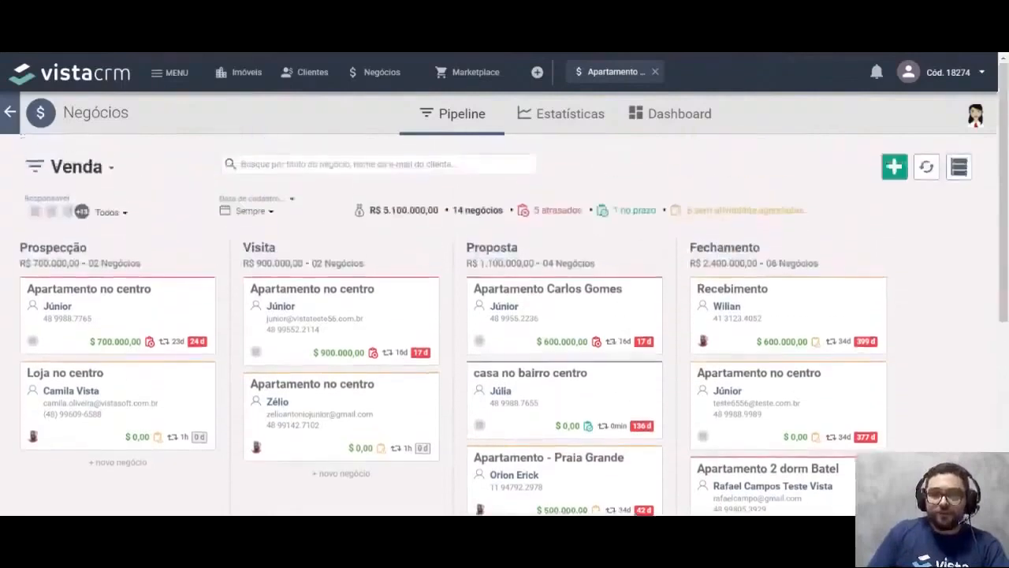
{"action": "scroll", "coordinate": [603, 345], "scroll_direction": "down", "scroll_amount": 2}
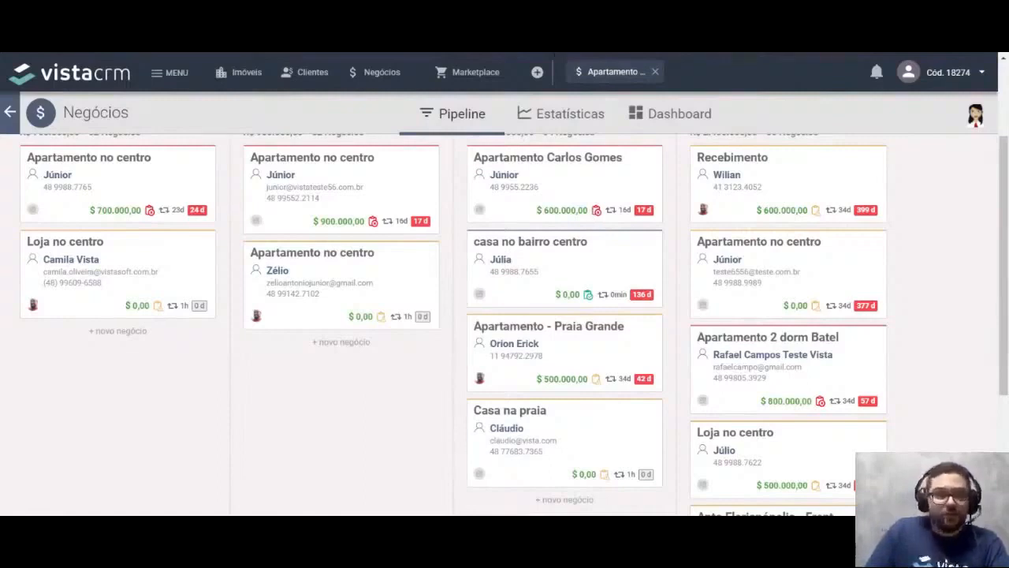
Open the Pipeline configuration within the Sistema settings
{"action": "left_click", "coordinate": [167, 82]}
{"action": "scroll", "coordinate": [129, 298], "scroll_direction": "down", "scroll_amount": 4}
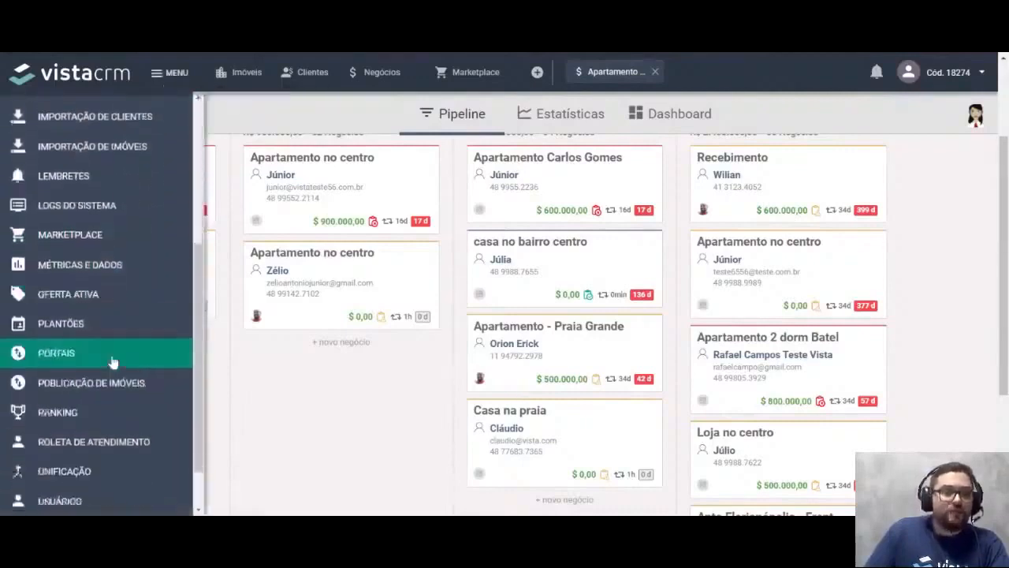
{"action": "scroll", "coordinate": [92, 471], "scroll_direction": "down", "scroll_amount": 2}
{"action": "left_click", "coordinate": [90, 479]}
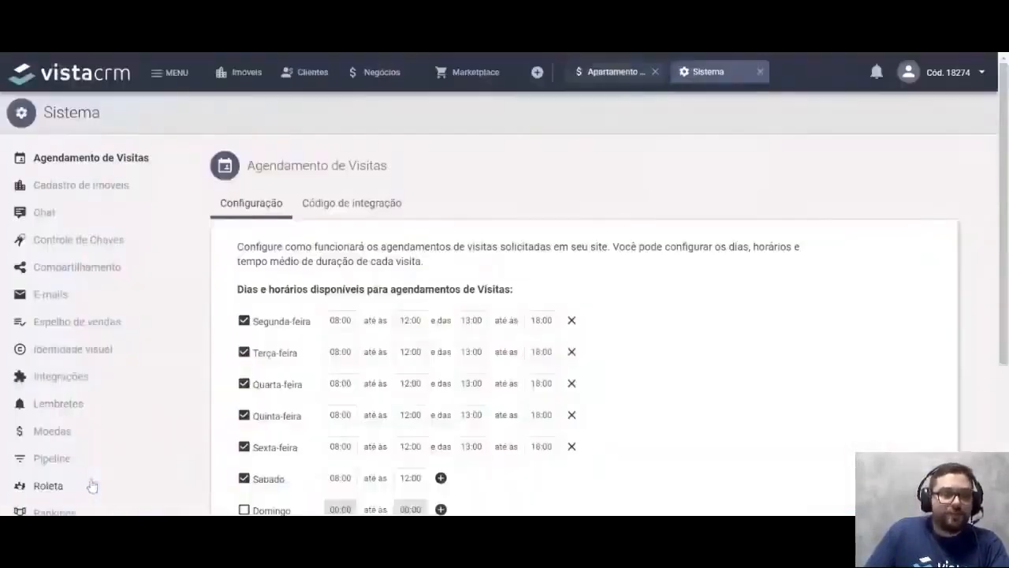
{"action": "scroll", "coordinate": [113, 355], "scroll_direction": "down", "scroll_amount": 2}
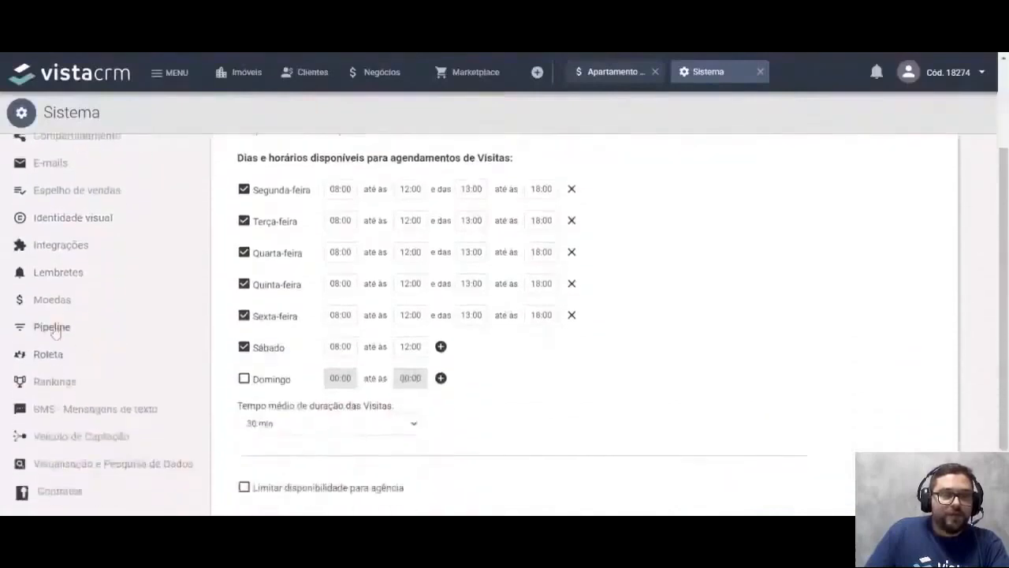
{"action": "left_click", "coordinate": [59, 335]}
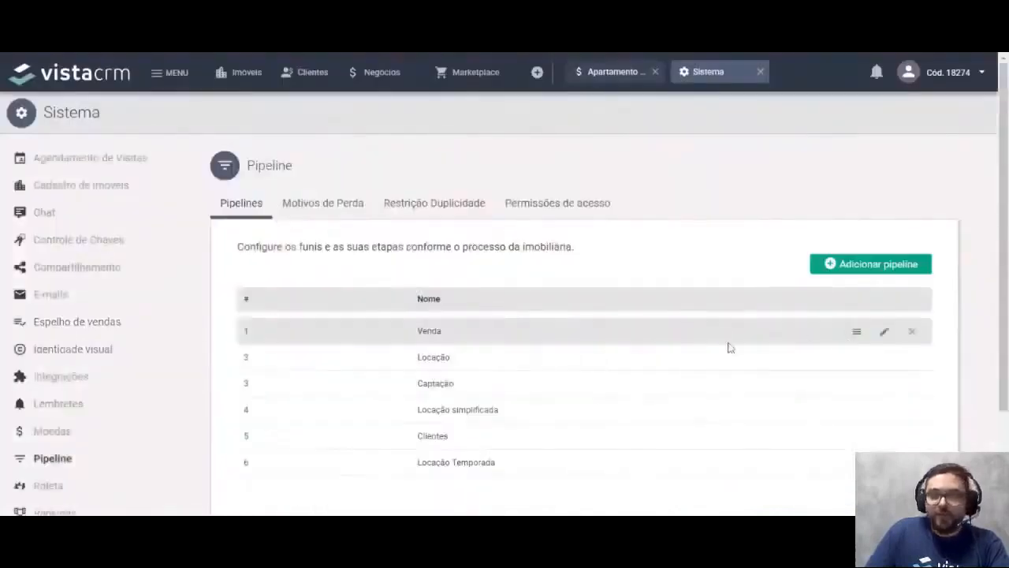
View the stages of the Venda pipeline and the ideal-time settings of the Visita stage, closing them without changes
{"action": "left_click", "coordinate": [857, 334]}
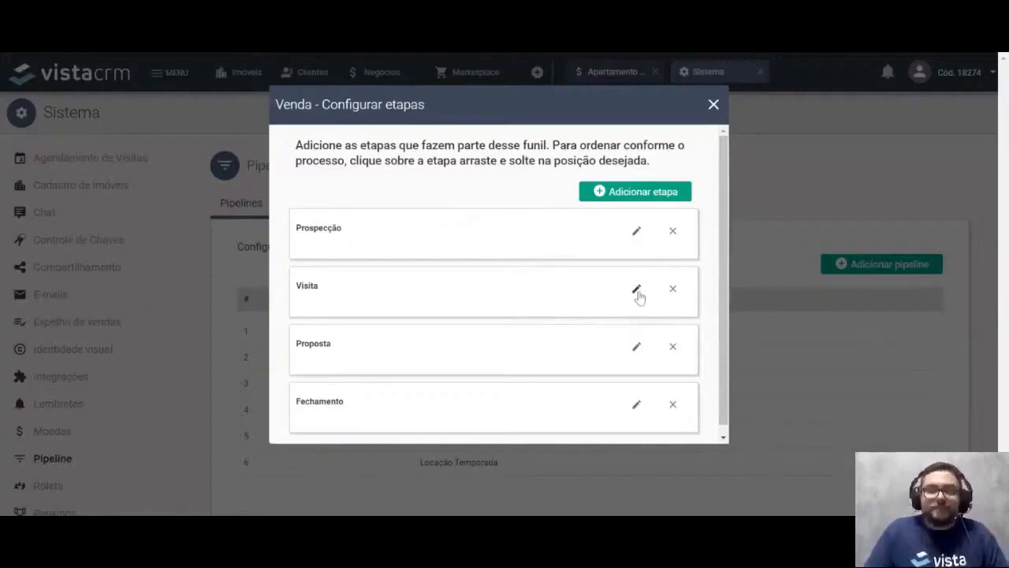
{"action": "left_click", "coordinate": [637, 292]}
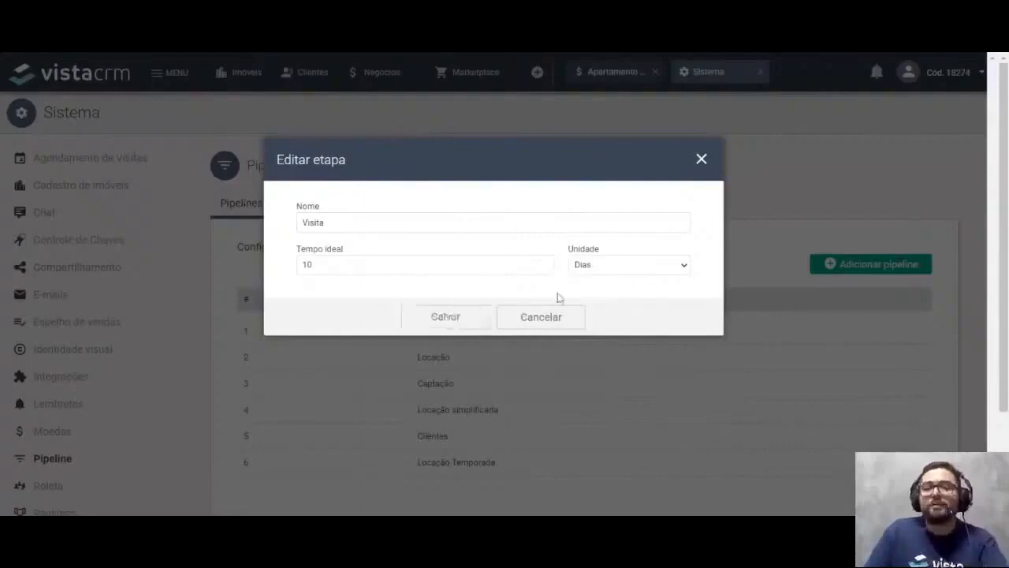
{"action": "left_click", "coordinate": [701, 162]}
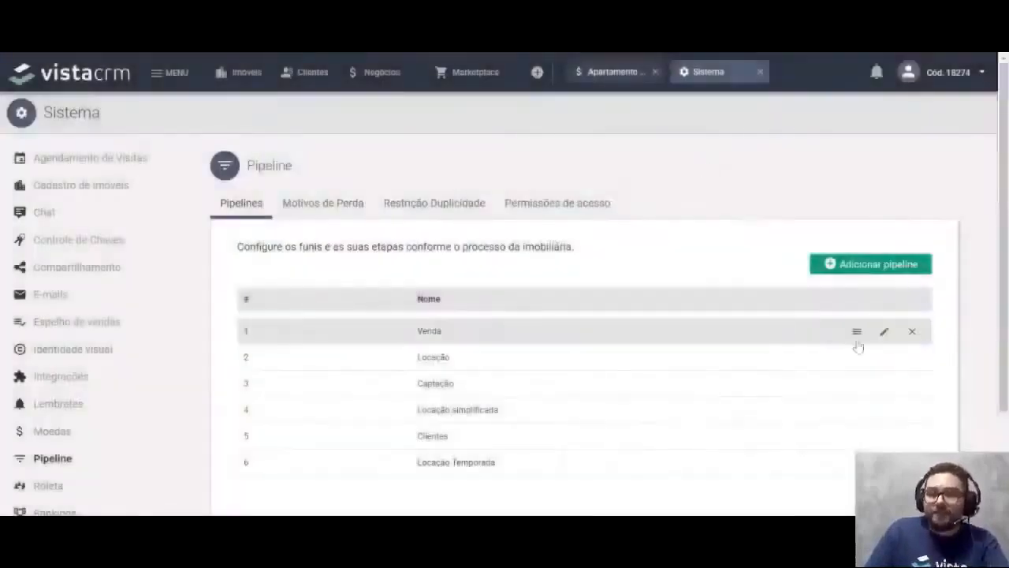
View the ideal-time settings of the Venda pipeline's Proposta stage and close them without changes
{"action": "left_click", "coordinate": [858, 341]}
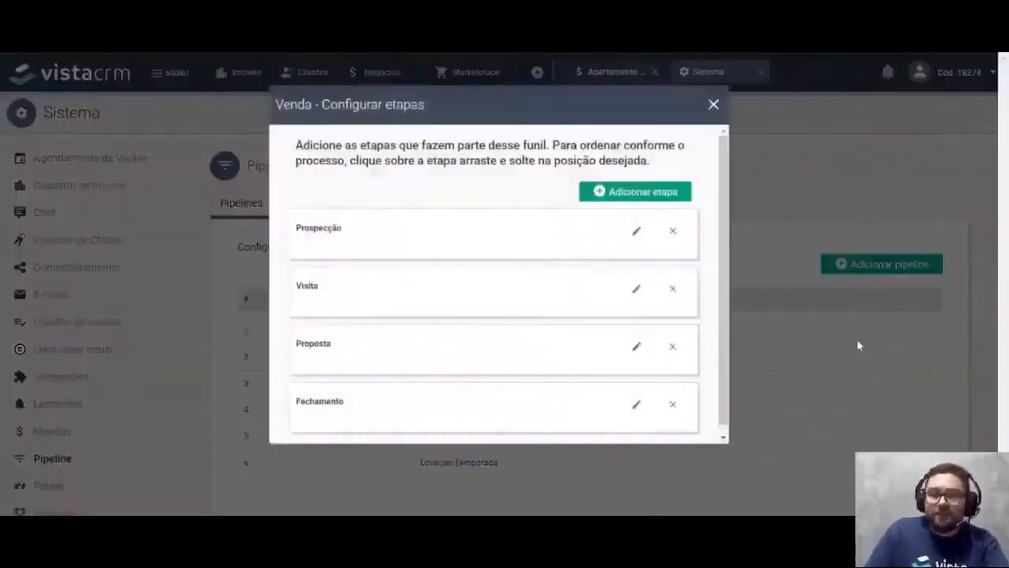
{"action": "left_click", "coordinate": [638, 351]}
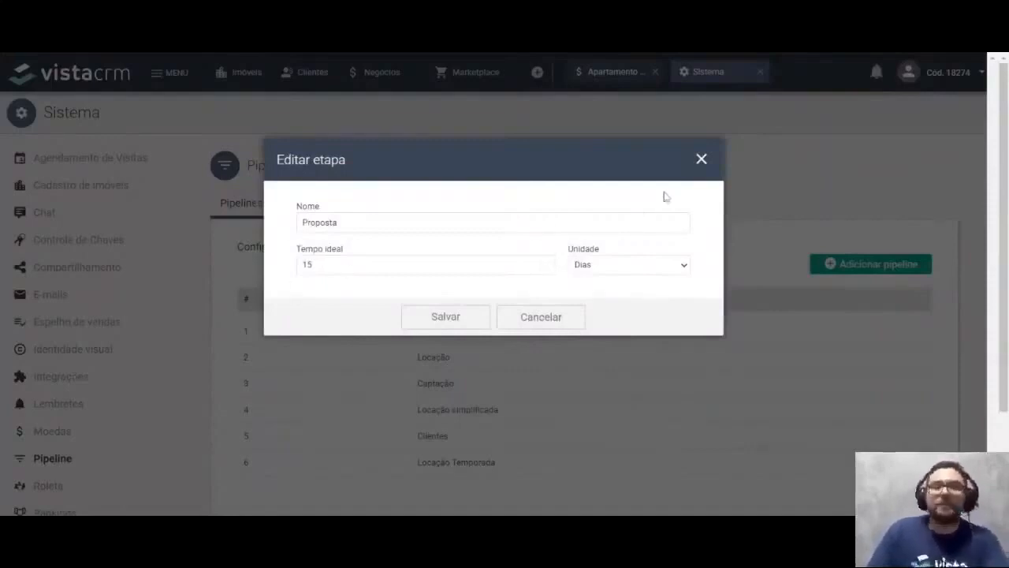
{"action": "left_click", "coordinate": [701, 161]}
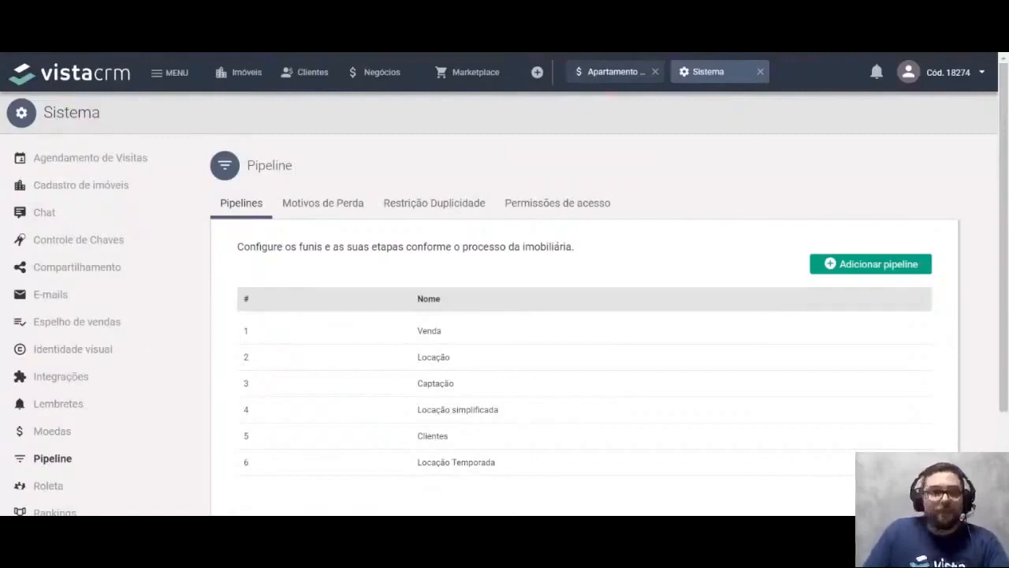
Close Sistema and the open deal, and open the Apartamento Carlos Gomes deal with only its Atividades section expanded
{"action": "left_click", "coordinate": [761, 72]}
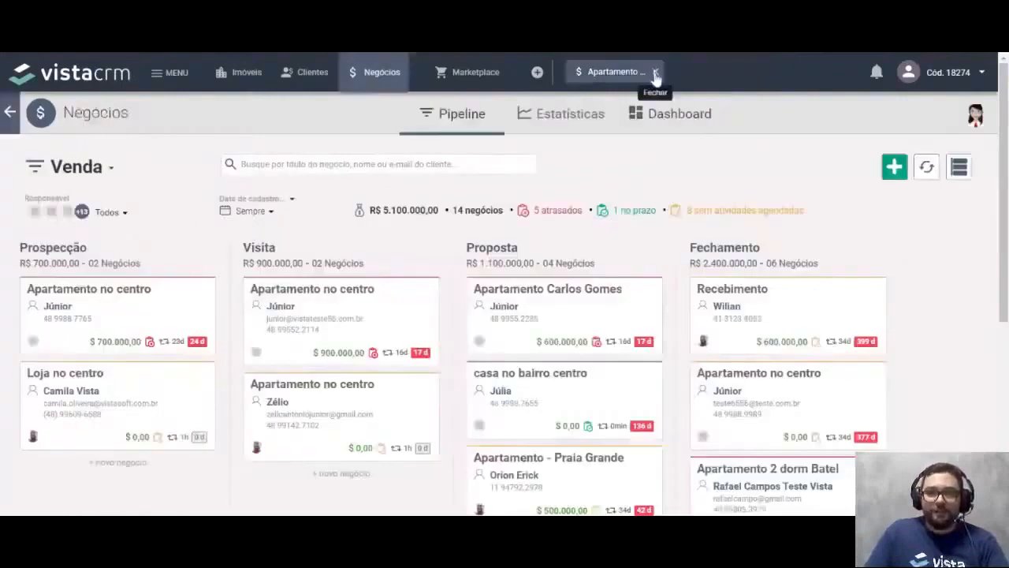
{"action": "left_click", "coordinate": [654, 71]}
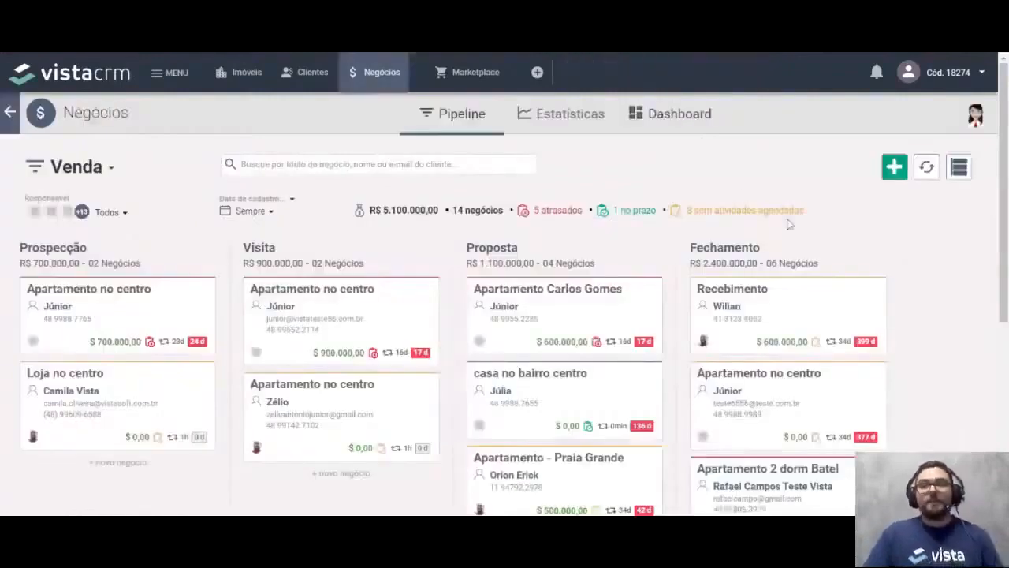
{"action": "left_click", "coordinate": [583, 318]}
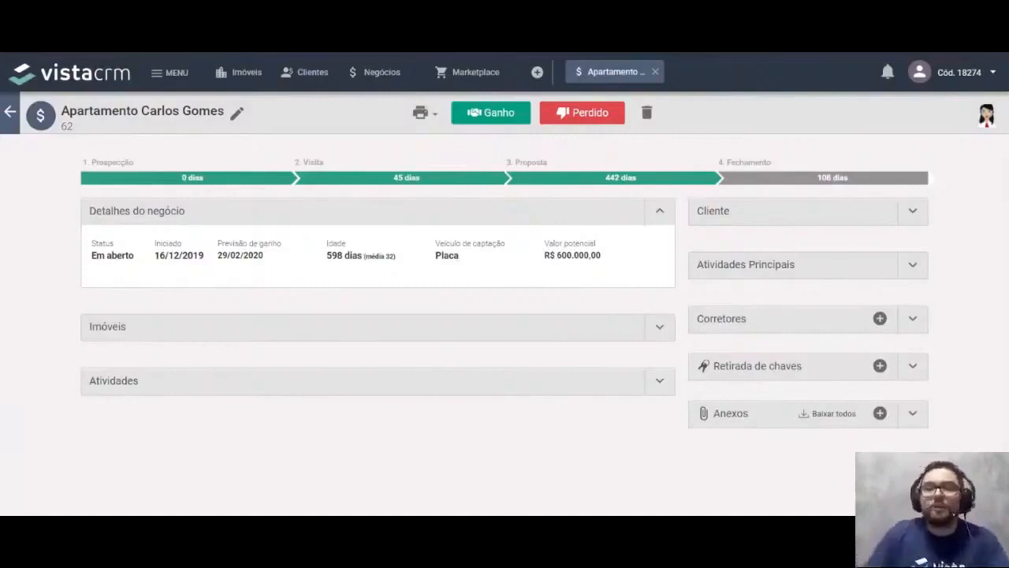
{"action": "left_click", "coordinate": [661, 215]}
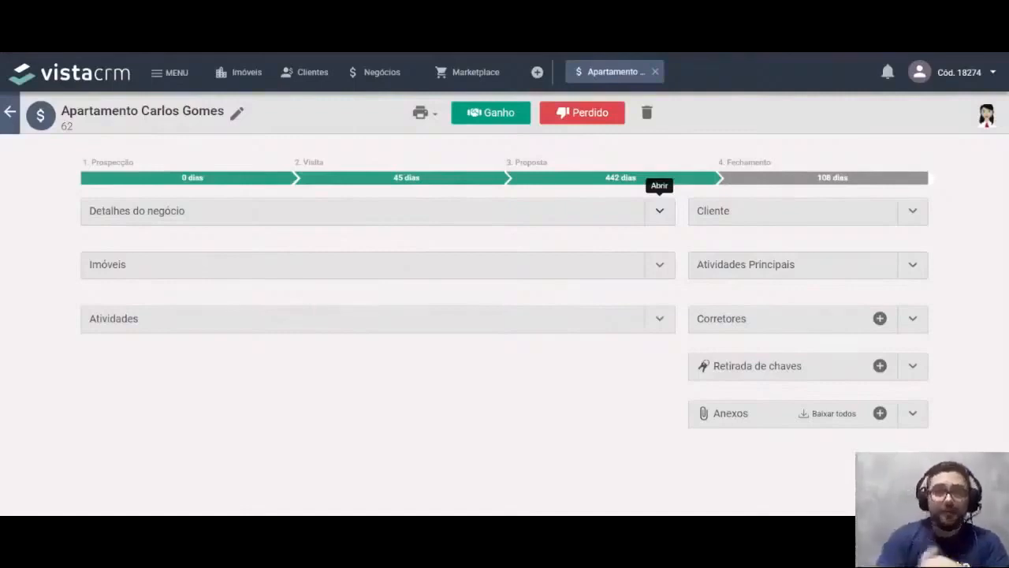
{"action": "left_click", "coordinate": [659, 319]}
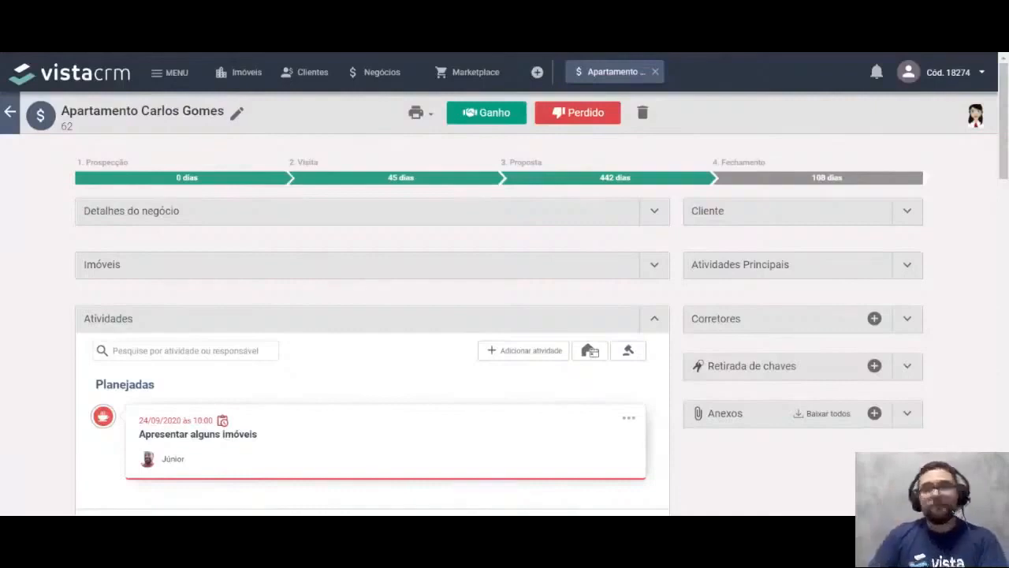
Start a proposal on the deal for property 335 with a value of R$ 500.000,00
{"action": "left_click", "coordinate": [628, 353]}
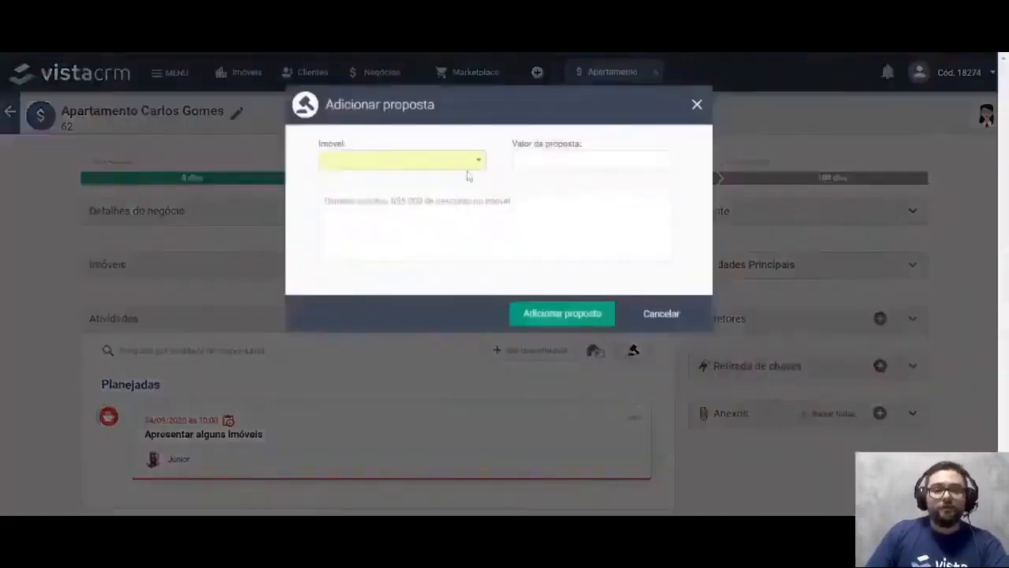
{"action": "left_click", "coordinate": [696, 105]}
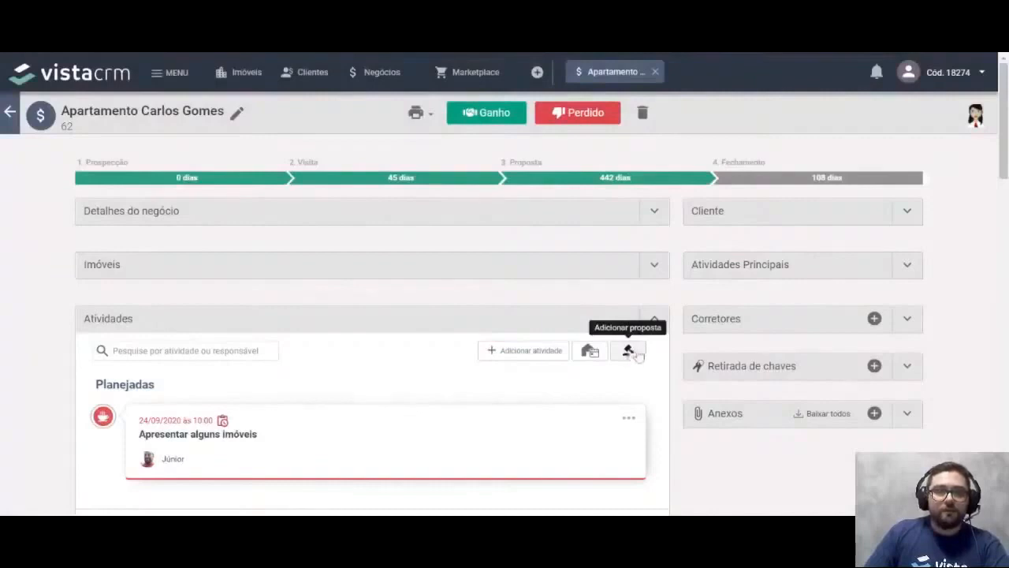
{"action": "left_click", "coordinate": [636, 355]}
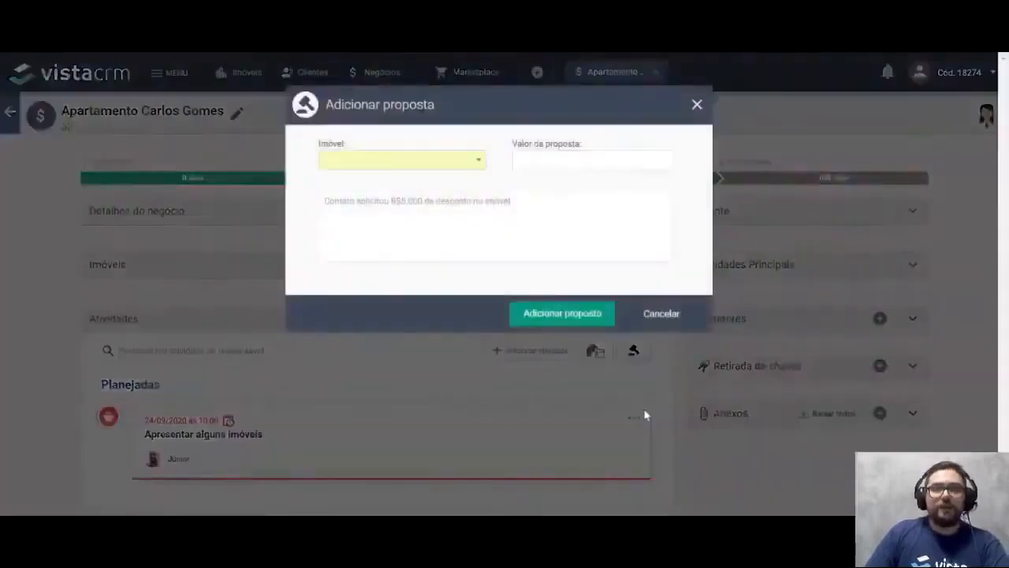
{"action": "left_click", "coordinate": [419, 166]}
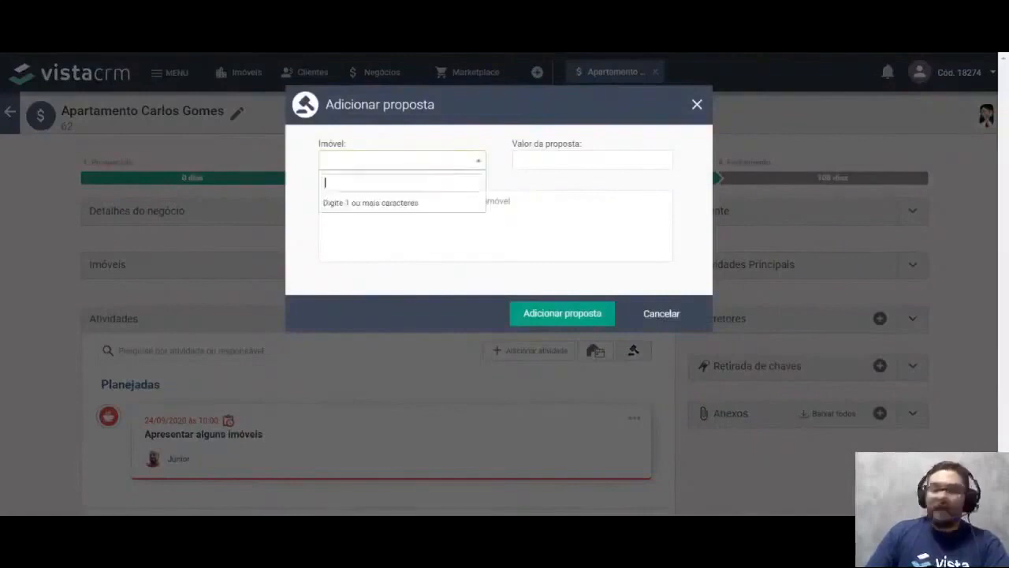
{"action": "type", "text": "335"}
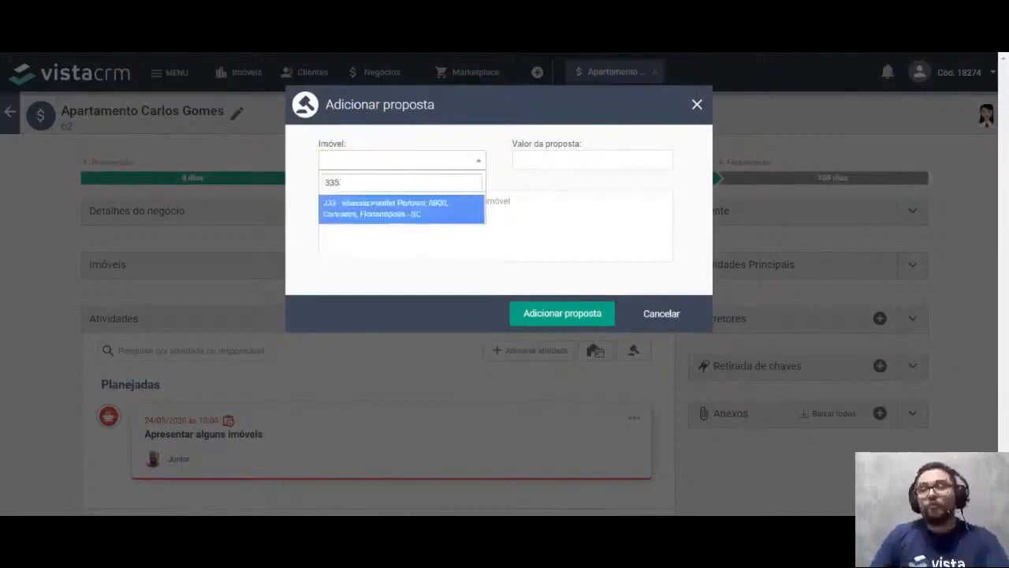
{"action": "left_click", "coordinate": [379, 214]}
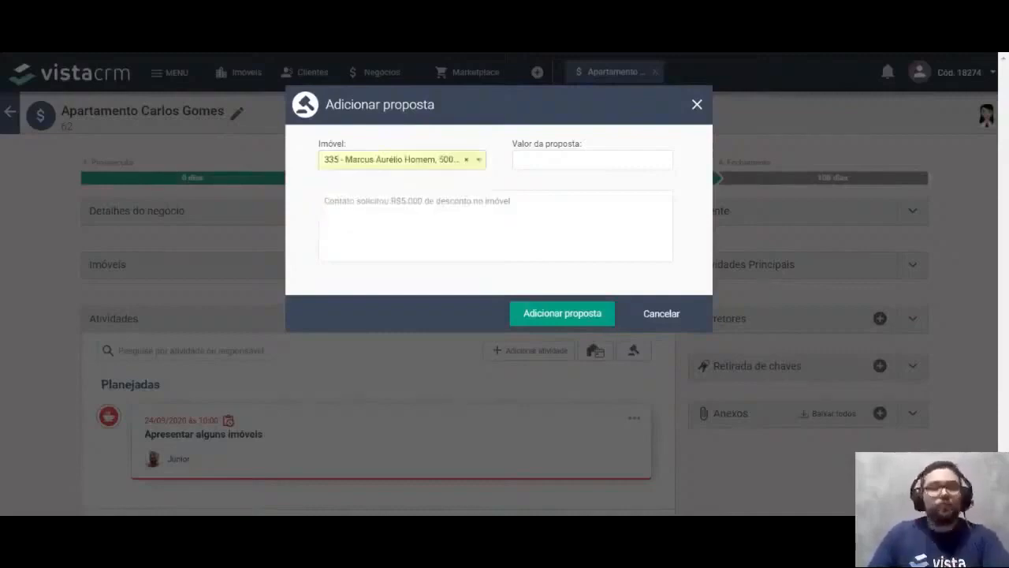
{"action": "left_click", "coordinate": [539, 161]}
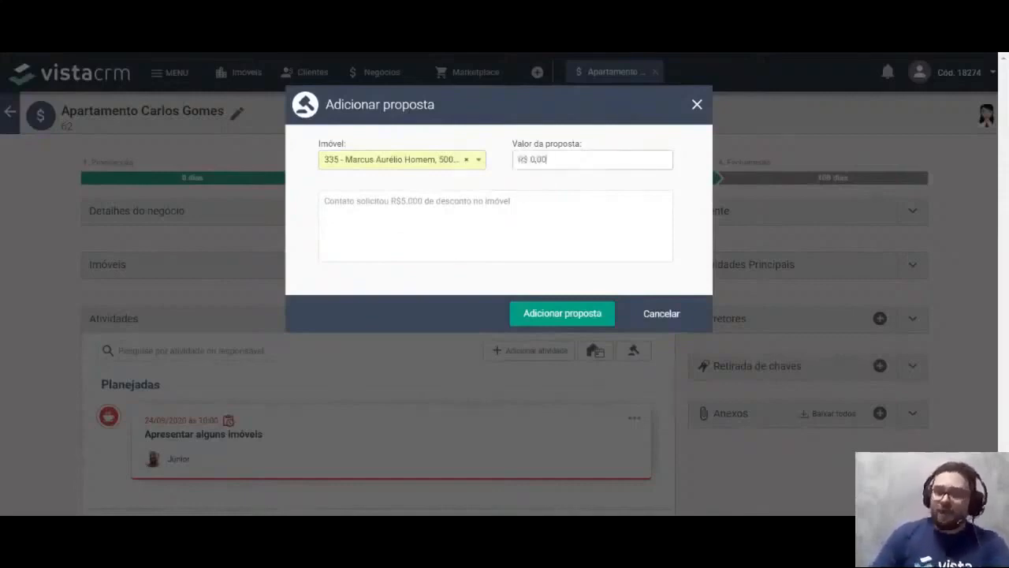
{"action": "type", "text": "5"}
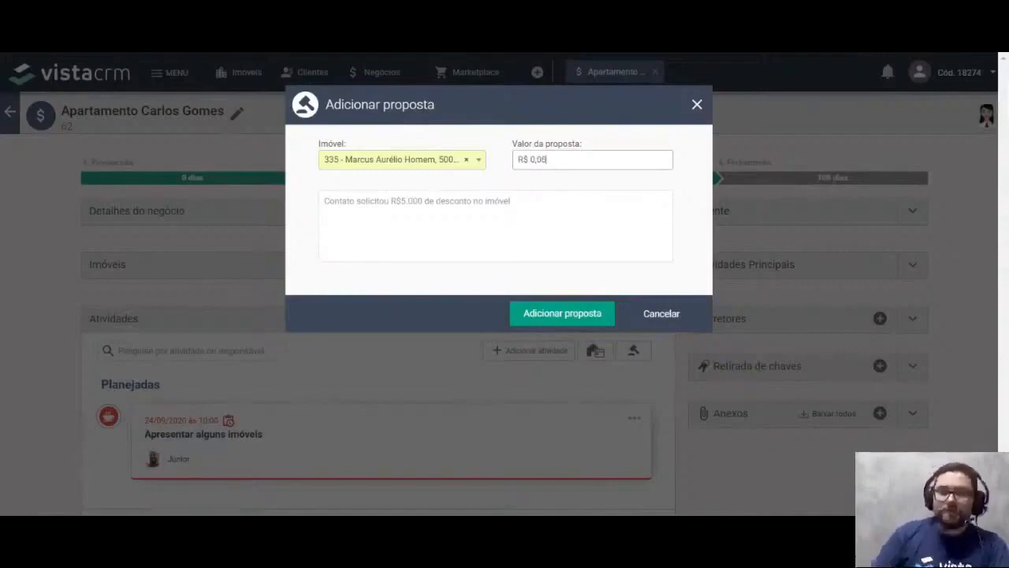
{"action": "type", "text": "00.000,00"}
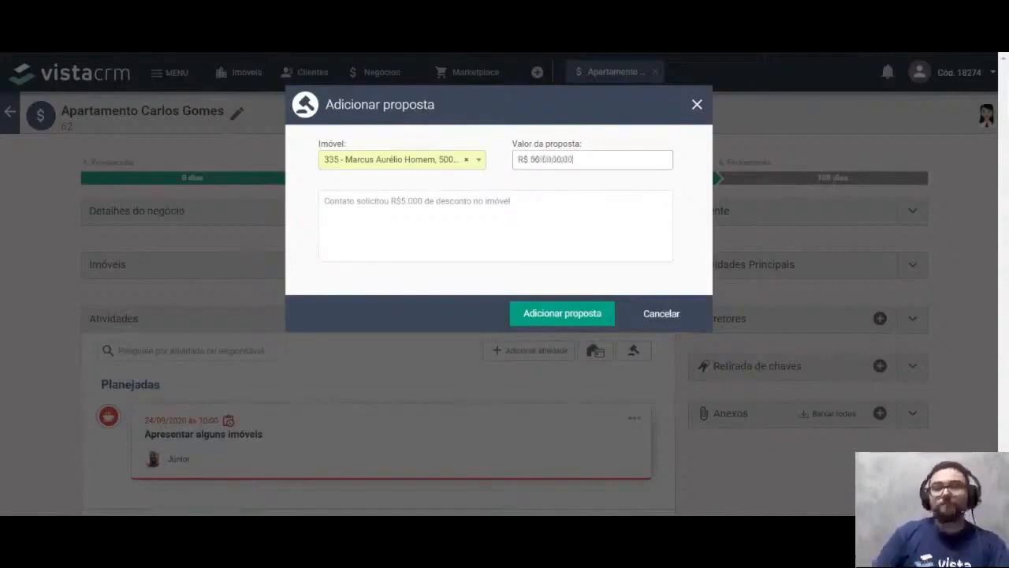
{"action": "key", "text": "Tab"}
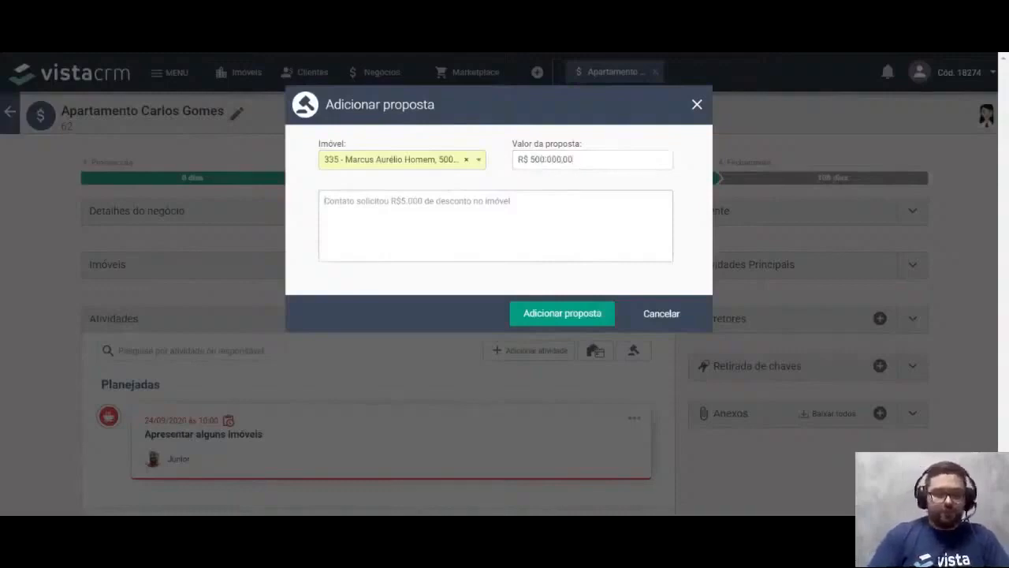
Describe the proposal as "Permuta de casa." and "Entrada." on separate lines, and add it to the deal
{"action": "type", "text": "Permuta"}
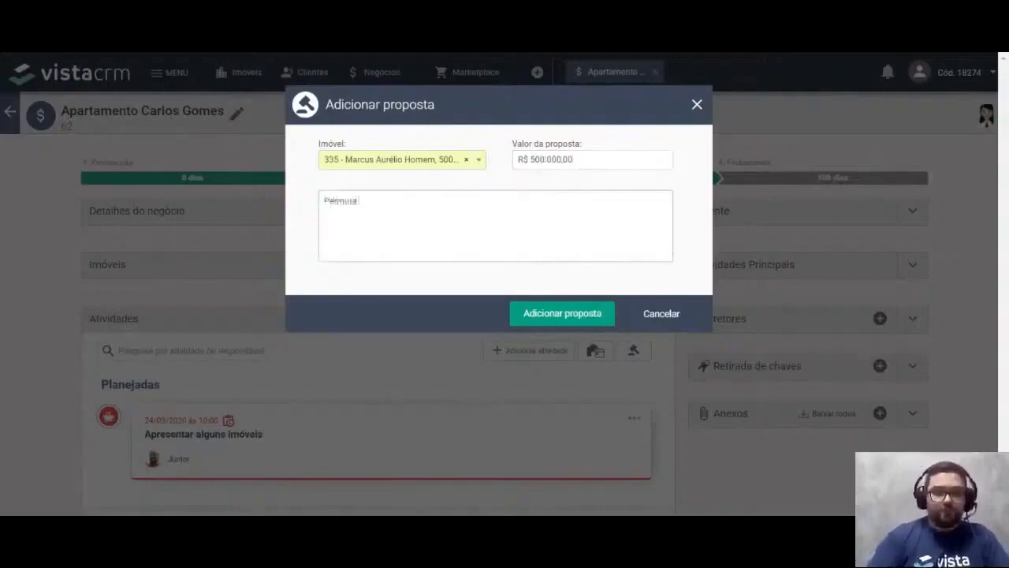
{"action": "type", "text": " da casa"}
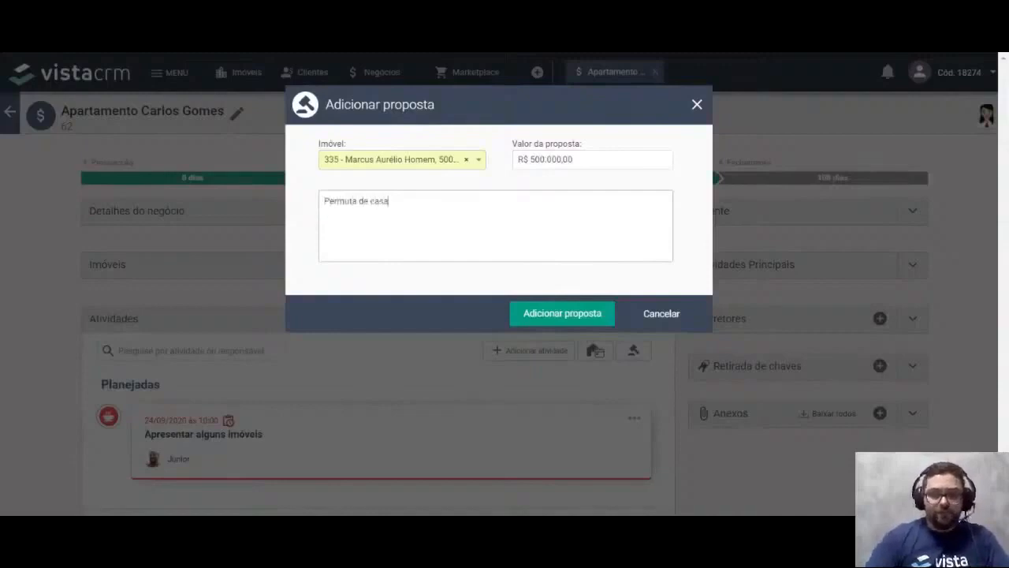
{"action": "type", "text": "."}
{"action": "key", "text": "Return"}
{"action": "type", "text": "Entrada"}
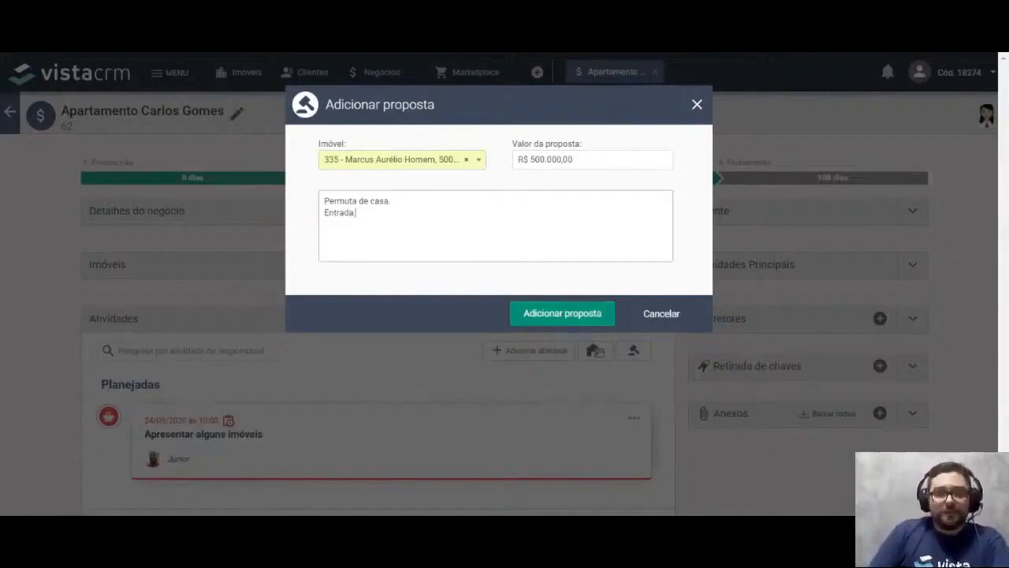
{"action": "left_click", "coordinate": [576, 315]}
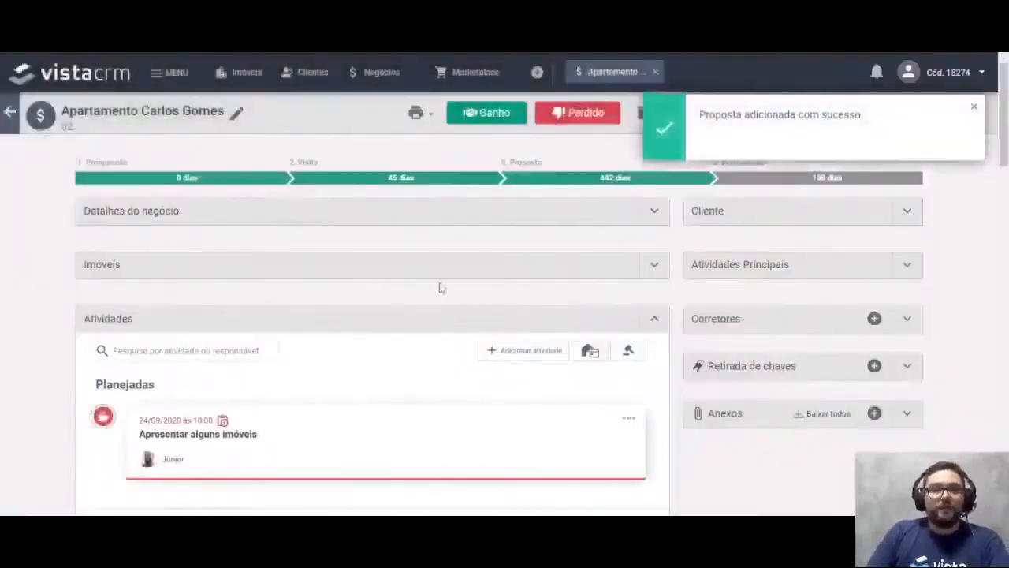
Open property 335 from the new proposal in the completed activities and examine the proposal entry in its Histórico
{"action": "scroll", "coordinate": [440, 288], "scroll_direction": "down", "scroll_amount": 3}
{"action": "scroll", "coordinate": [440, 288], "scroll_direction": "down", "scroll_amount": 1}
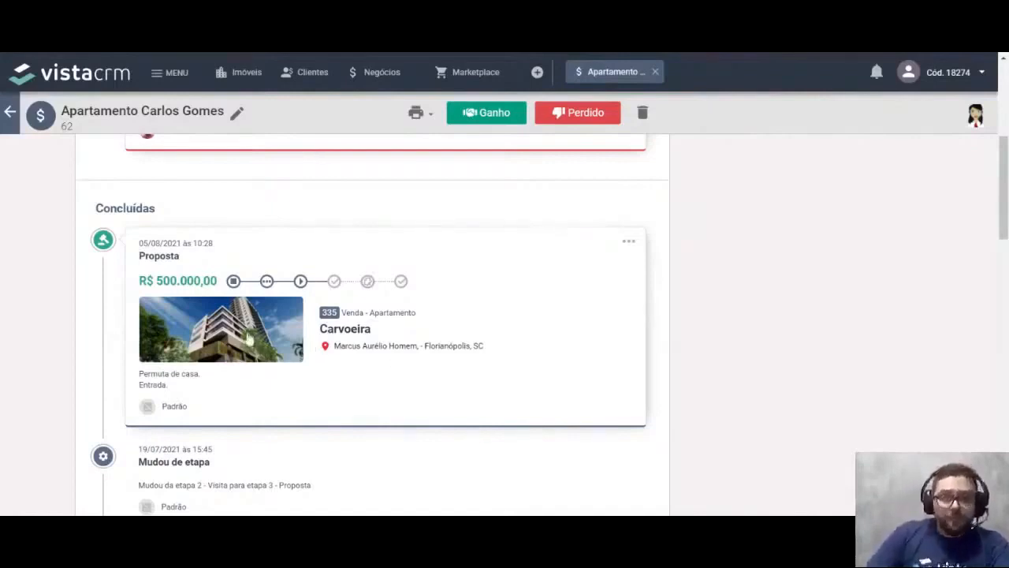
{"action": "left_click", "coordinate": [247, 337]}
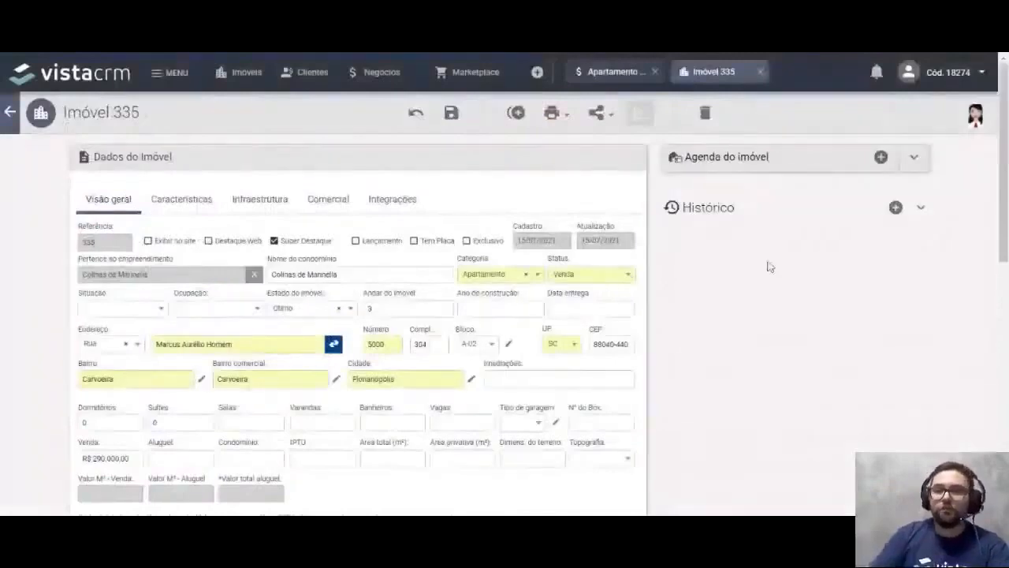
{"action": "left_click", "coordinate": [922, 210]}
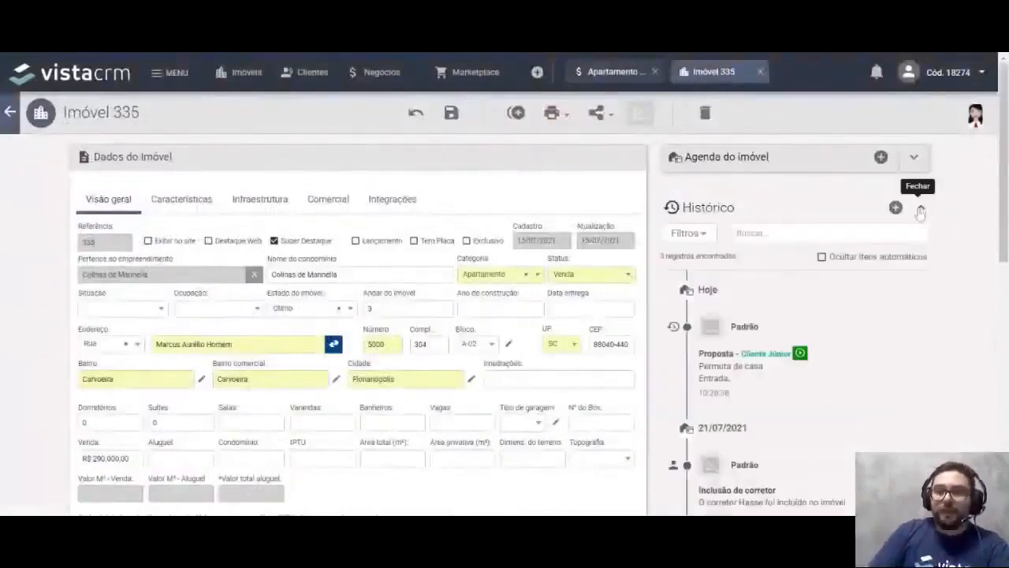
{"action": "scroll", "coordinate": [891, 374], "scroll_direction": "down", "scroll_amount": 1}
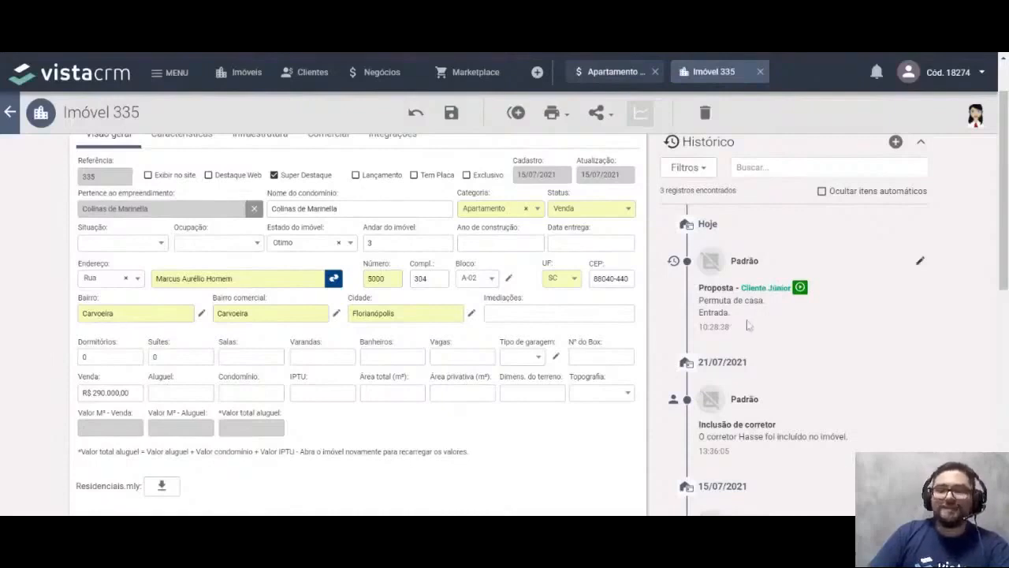
{"action": "scroll", "coordinate": [743, 322], "scroll_direction": "down", "scroll_amount": 1}
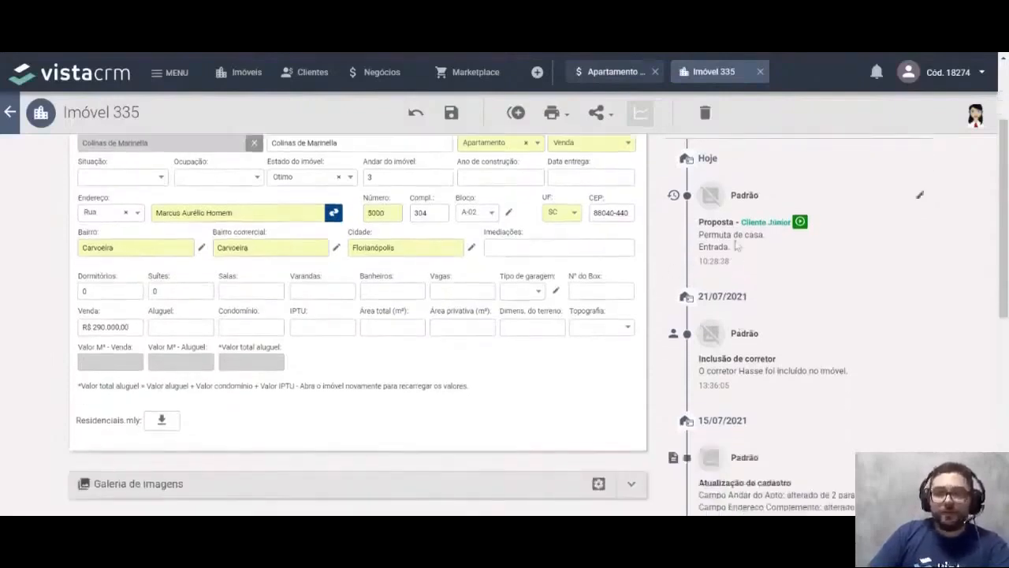
Check the owner data in property 335's Proprietário section
{"action": "scroll", "coordinate": [667, 265], "scroll_direction": "down", "scroll_amount": 5}
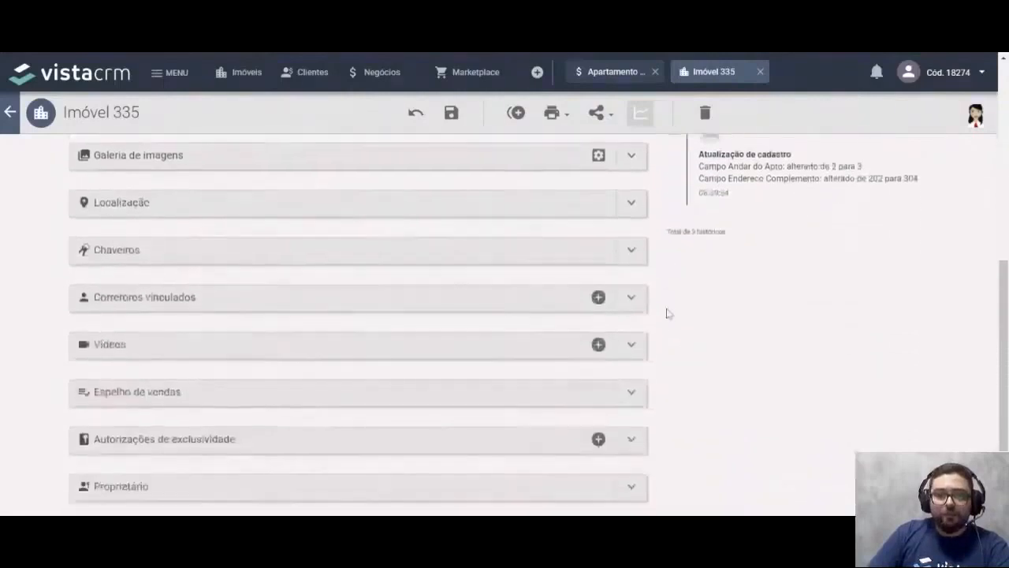
{"action": "scroll", "coordinate": [651, 345], "scroll_direction": "down", "scroll_amount": 1}
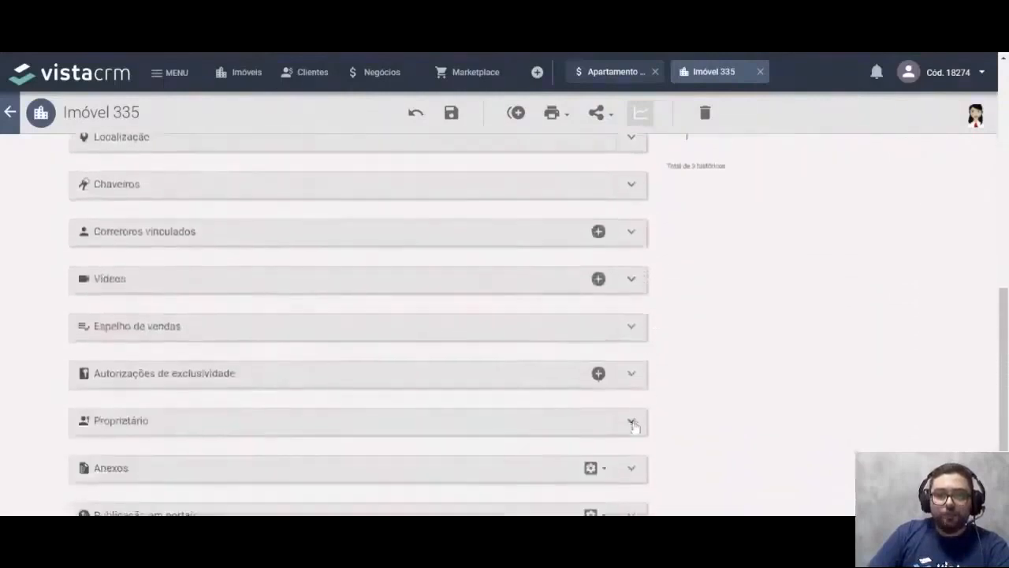
{"action": "left_click", "coordinate": [631, 419]}
{"action": "scroll", "coordinate": [699, 390], "scroll_direction": "down", "scroll_amount": 1}
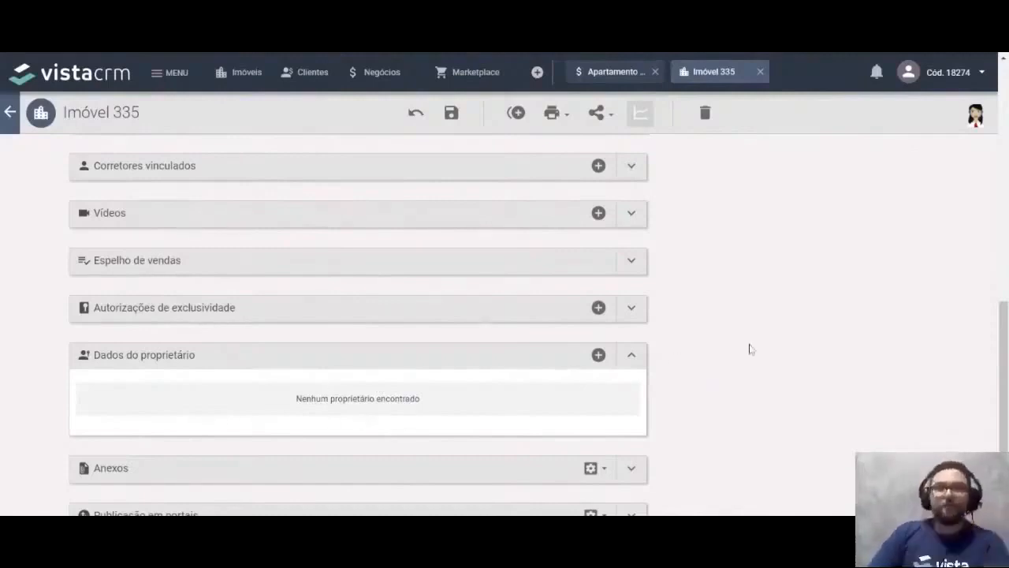
{"action": "scroll", "coordinate": [777, 333], "scroll_direction": "up", "scroll_amount": 5}
{"action": "scroll", "coordinate": [505, 323], "scroll_direction": "up", "scroll_amount": 3}
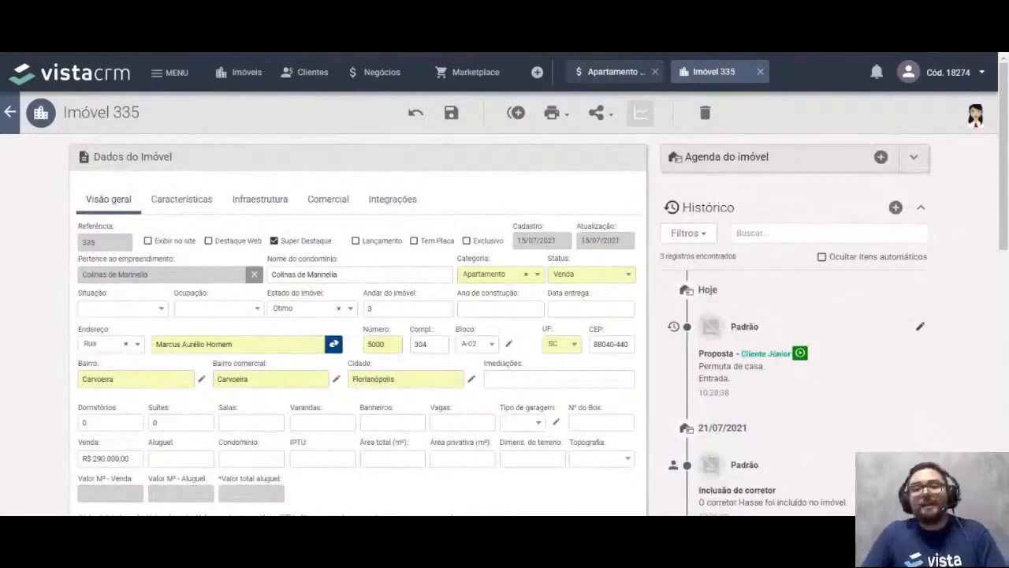
Return to the Apartamento Carlos Gomes deal and start contracting property 335 from the R$ 500.000,00 proposal
{"action": "left_click", "coordinate": [607, 75]}
{"action": "scroll", "coordinate": [545, 361], "scroll_direction": "down", "scroll_amount": 4}
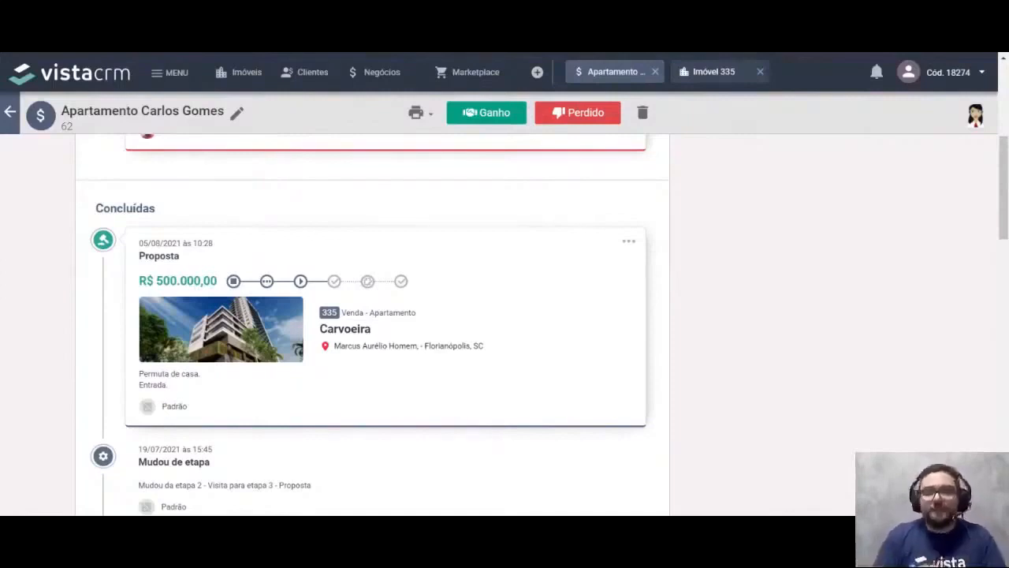
{"action": "left_click", "coordinate": [629, 243]}
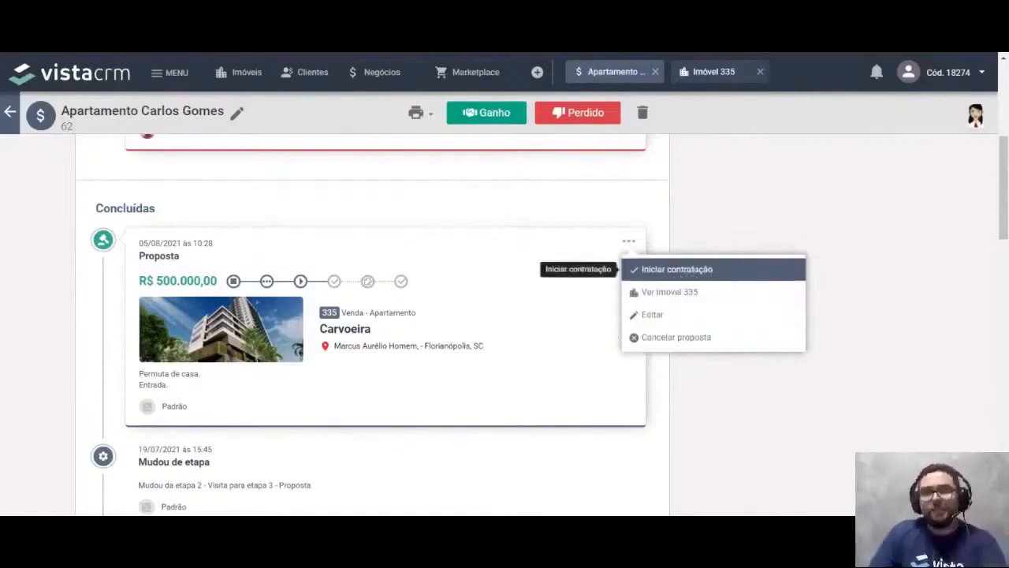
{"action": "left_click", "coordinate": [707, 271]}
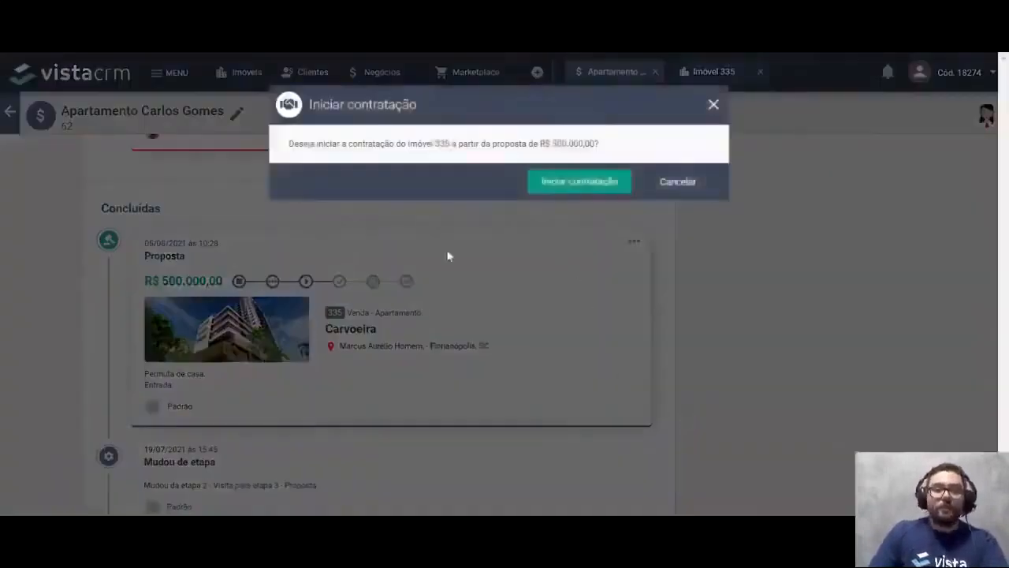
{"action": "left_click", "coordinate": [573, 186]}
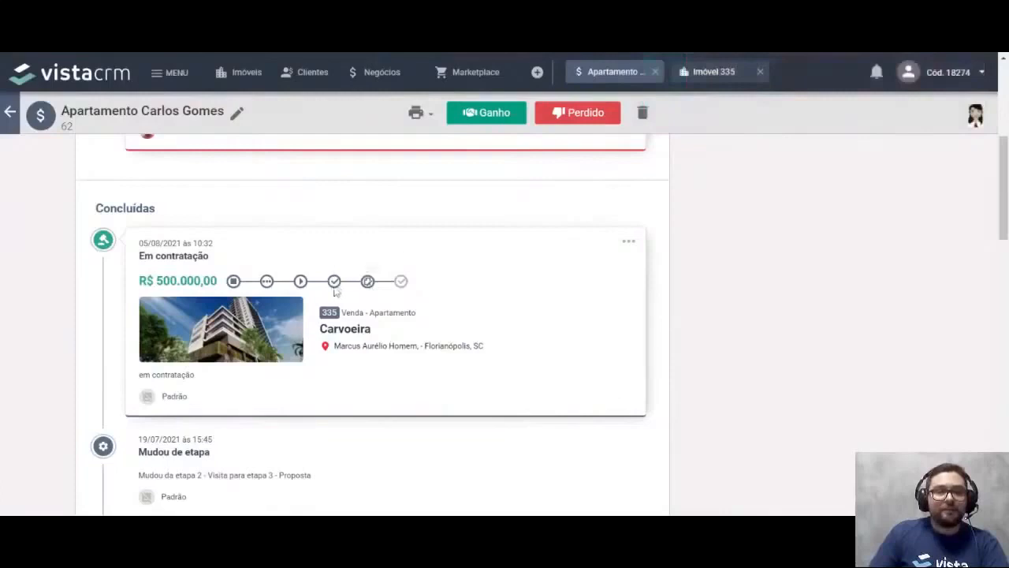
Move the Apartamento Carlos Gomes deal to stage 4, Fechamento
{"action": "mouse_move", "coordinate": [335, 290]}
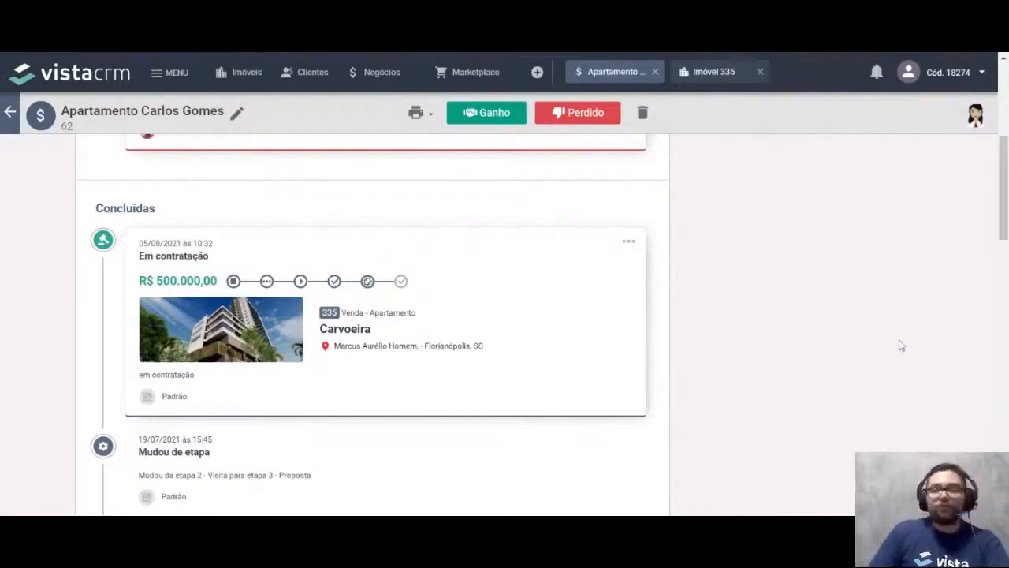
{"action": "scroll", "coordinate": [896, 344], "scroll_direction": "up", "scroll_amount": 3}
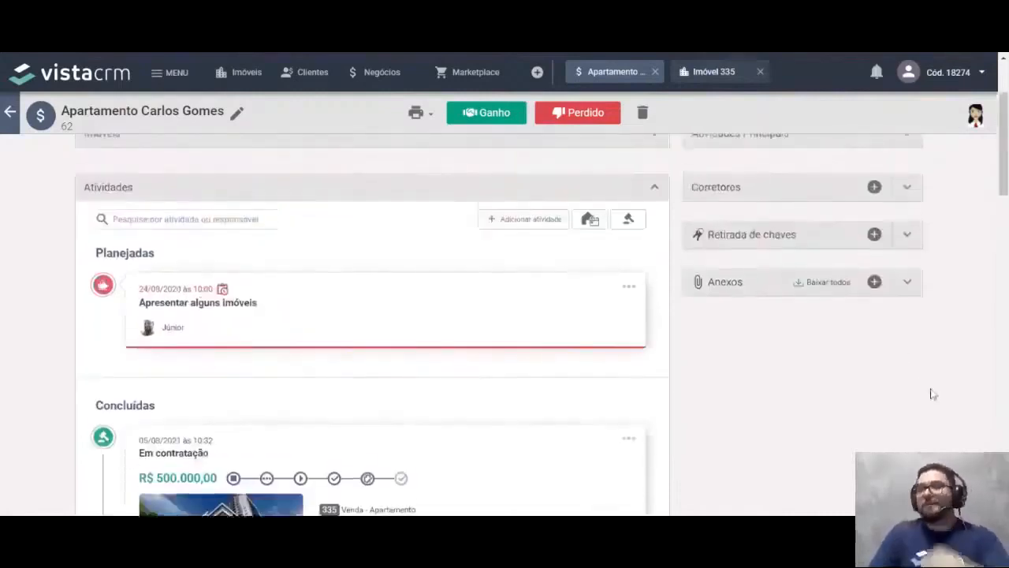
{"action": "scroll", "coordinate": [917, 438], "scroll_direction": "down", "scroll_amount": 2}
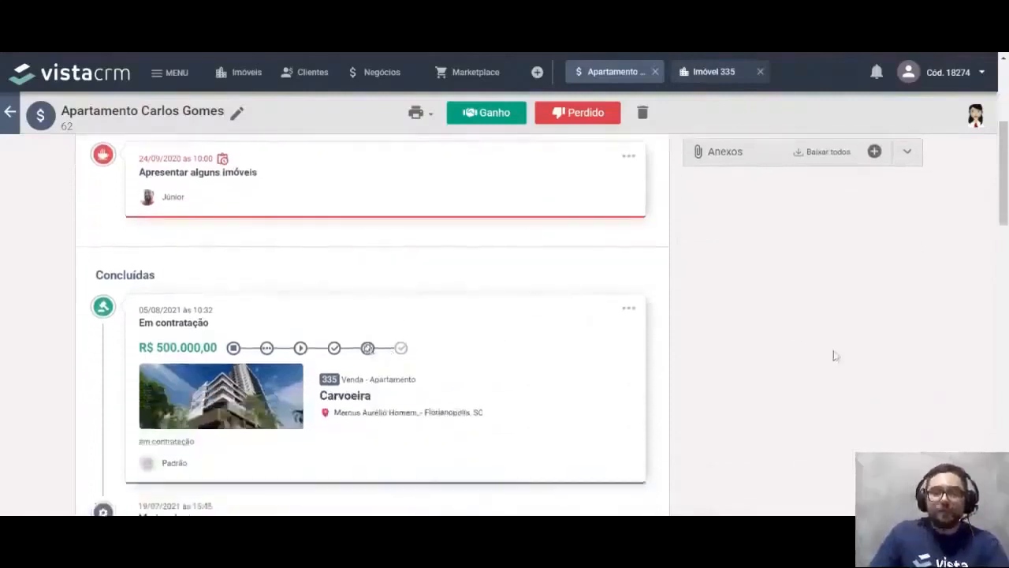
{"action": "scroll", "coordinate": [835, 349], "scroll_direction": "up", "scroll_amount": 4}
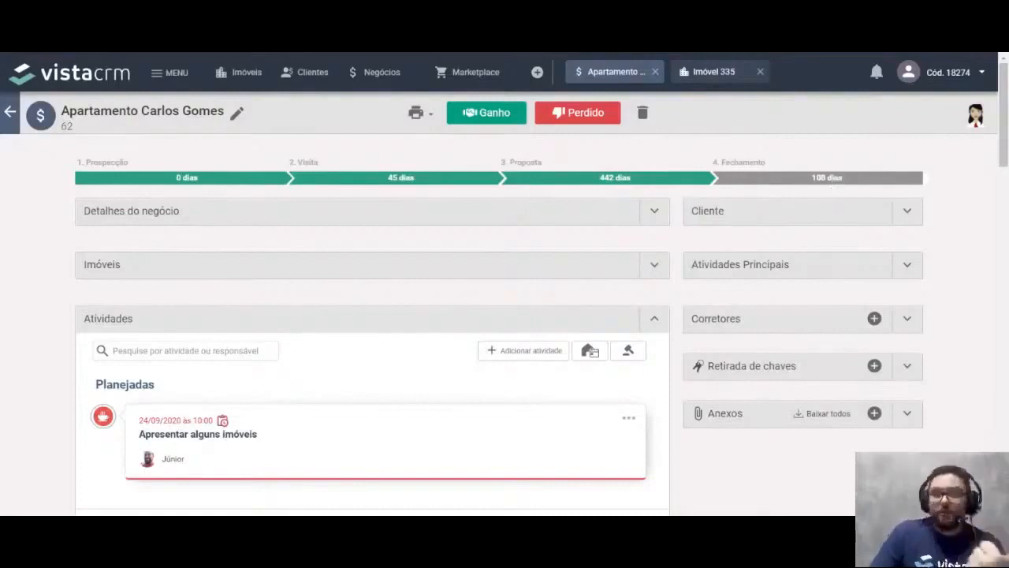
{"action": "left_click", "coordinate": [819, 184]}
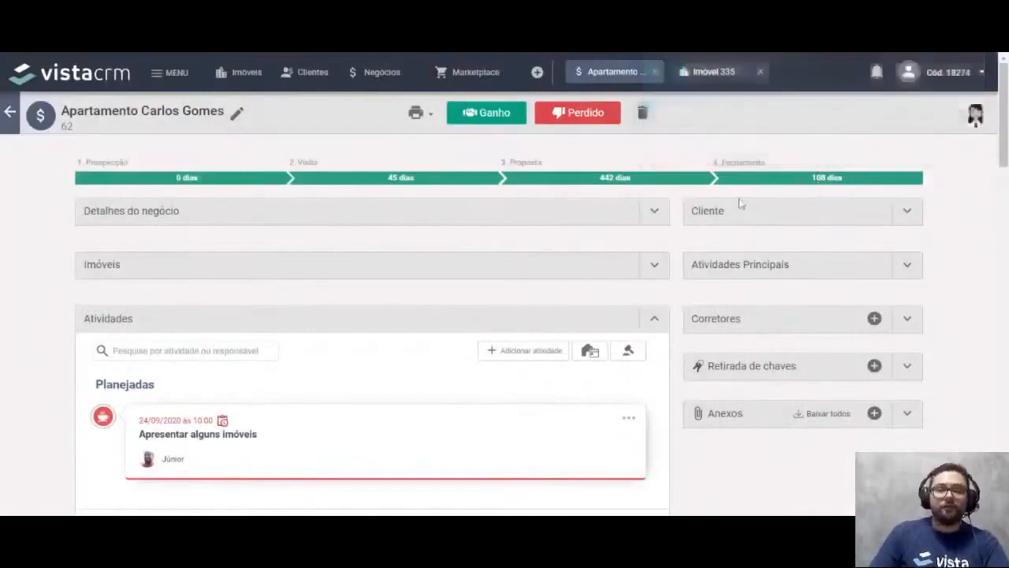
{"action": "scroll", "coordinate": [740, 204], "scroll_direction": "down", "scroll_amount": 5}
{"action": "scroll", "coordinate": [715, 242], "scroll_direction": "up", "scroll_amount": 5}
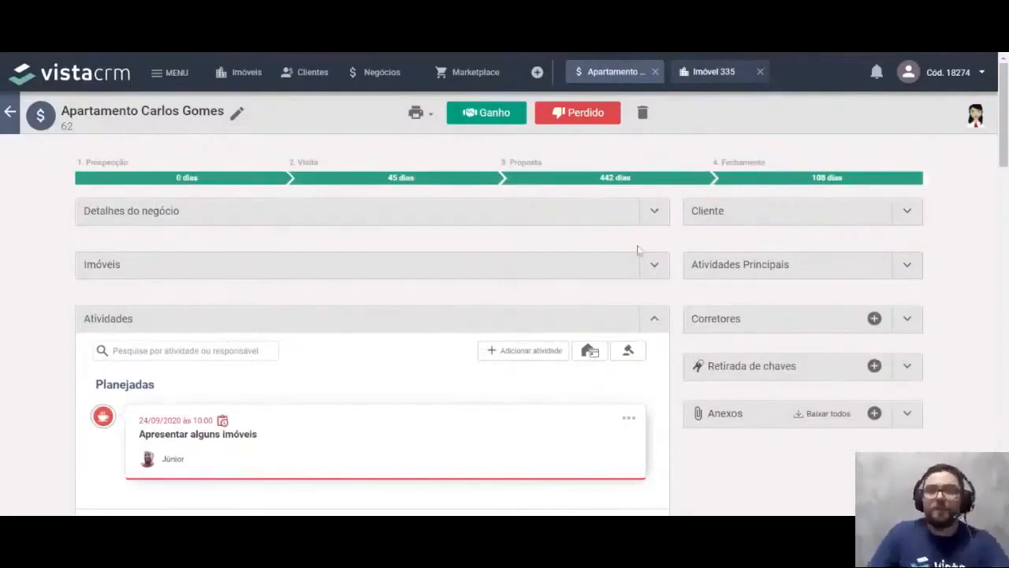
Finalize the contracting of property 335 from the R$ 500.000,00 proposal in the completed activities
{"action": "scroll", "coordinate": [640, 253], "scroll_direction": "down", "scroll_amount": 5}
{"action": "scroll", "coordinate": [645, 310], "scroll_direction": "up", "scroll_amount": 2}
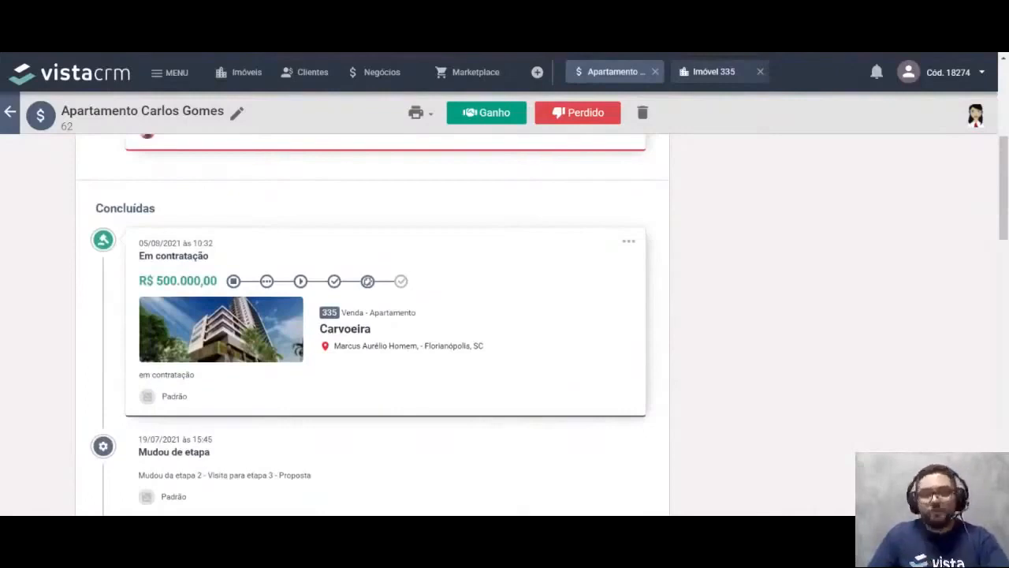
{"action": "left_click", "coordinate": [631, 244]}
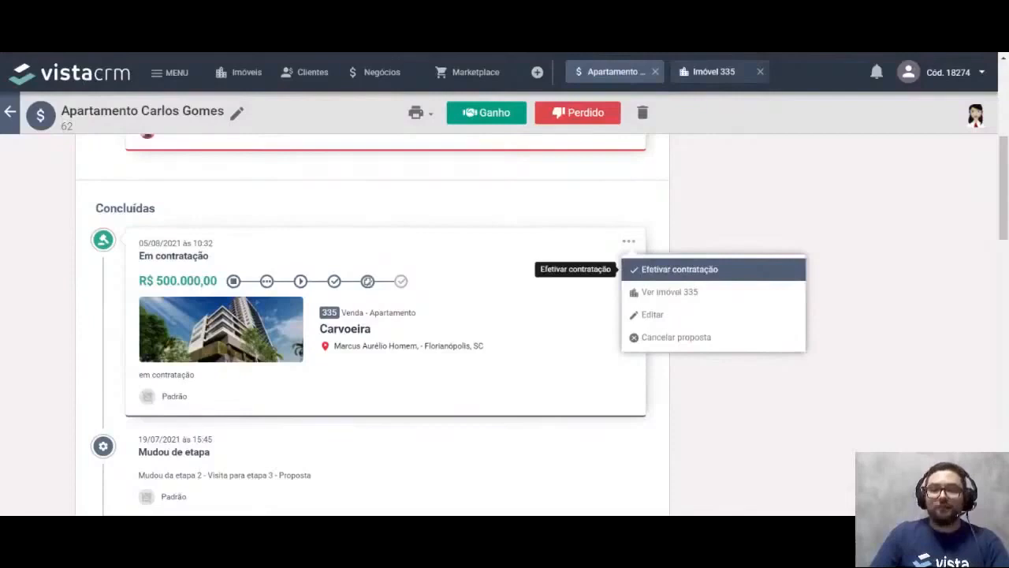
{"action": "left_click", "coordinate": [699, 272]}
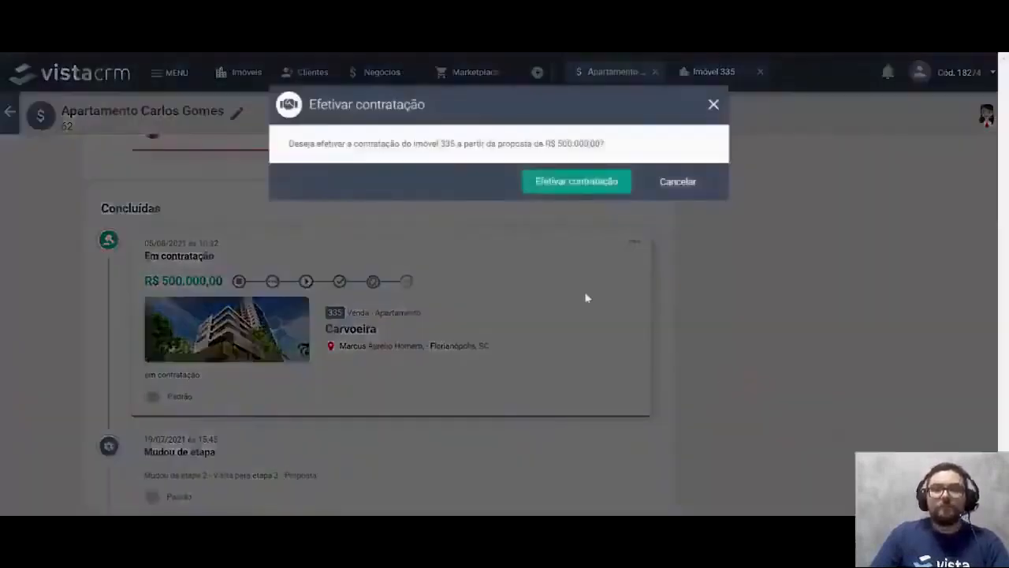
{"action": "left_click", "coordinate": [558, 187]}
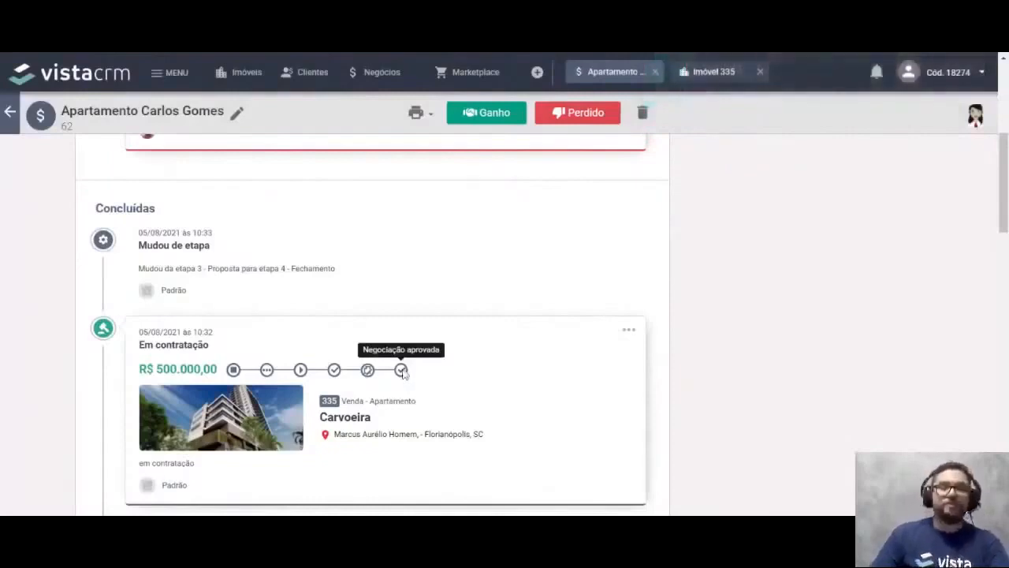
Start marking the Apartamento Carlos Gomes deal as won and select property 335 for it
{"action": "scroll", "coordinate": [715, 257], "scroll_direction": "up", "scroll_amount": 5}
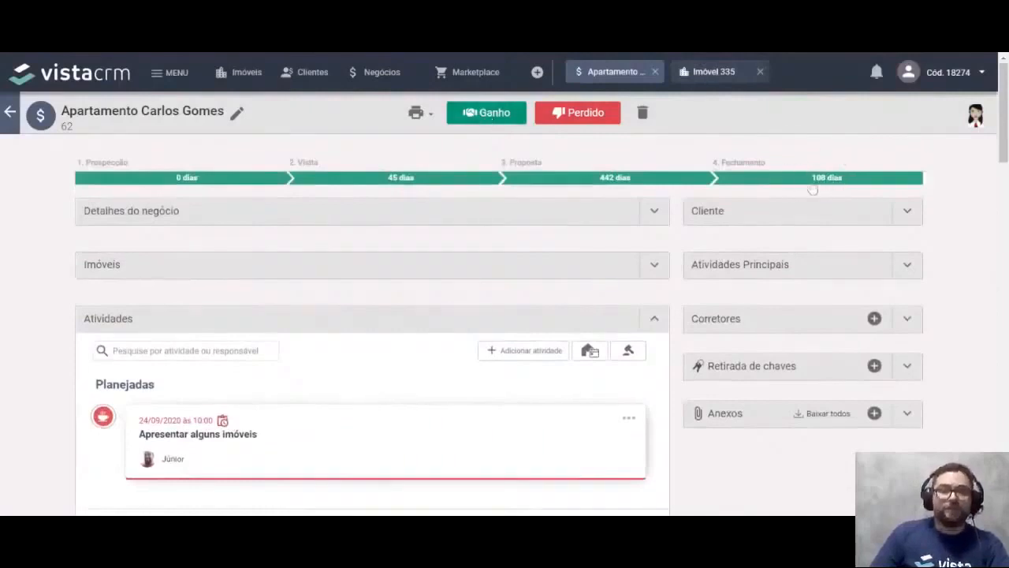
{"action": "left_click", "coordinate": [483, 114]}
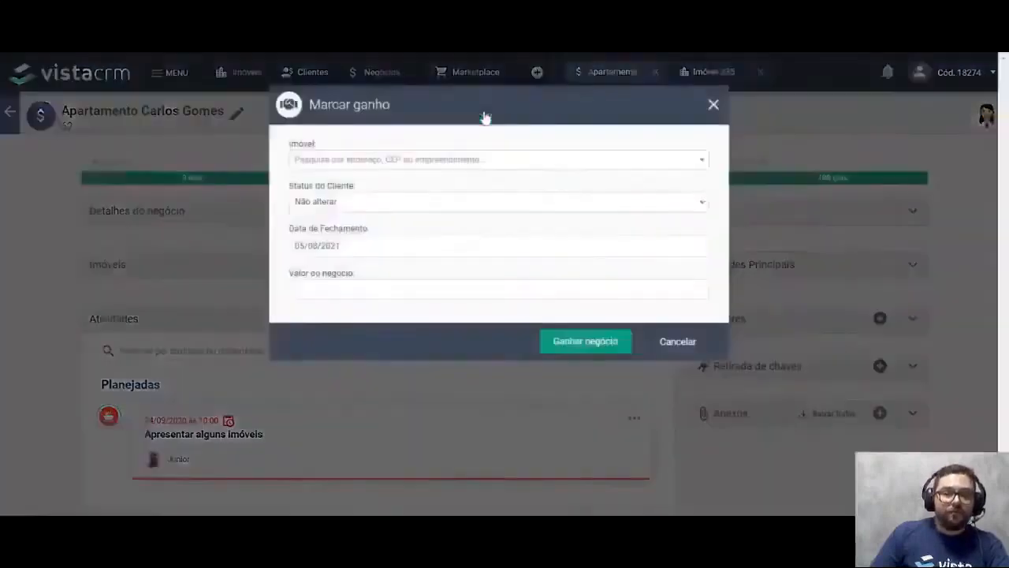
{"action": "left_click", "coordinate": [431, 163]}
{"action": "type", "text": "335"}
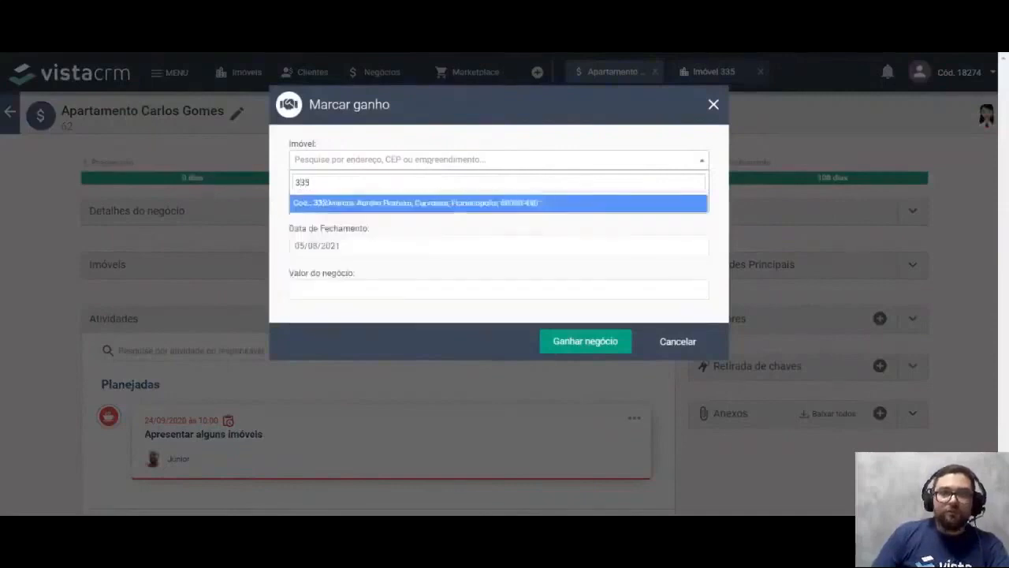
{"action": "left_click", "coordinate": [410, 207]}
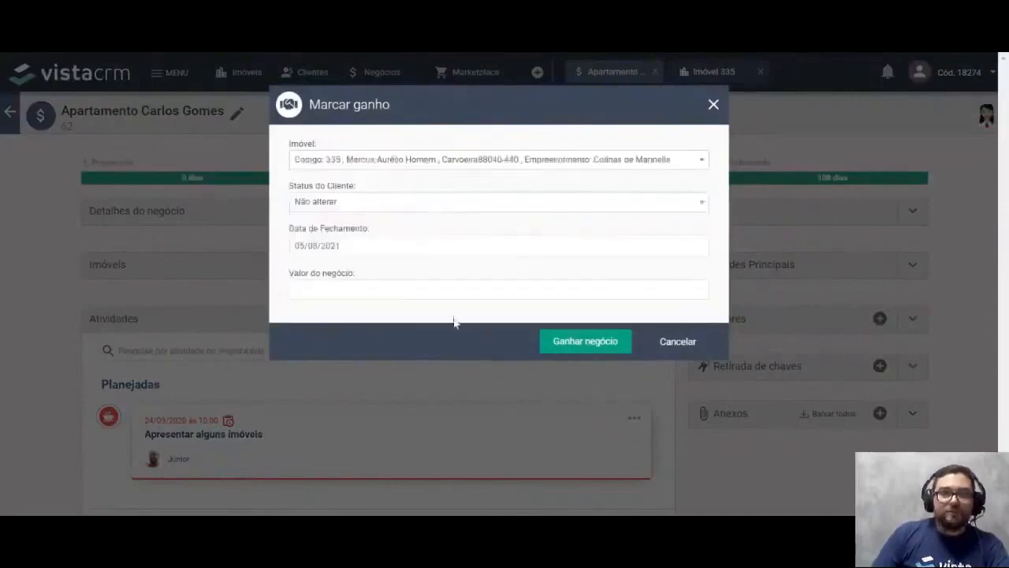
Set the client status to Já comprou and the deal value to R$ 600.000,00, and register the win
{"action": "left_click", "coordinate": [331, 203]}
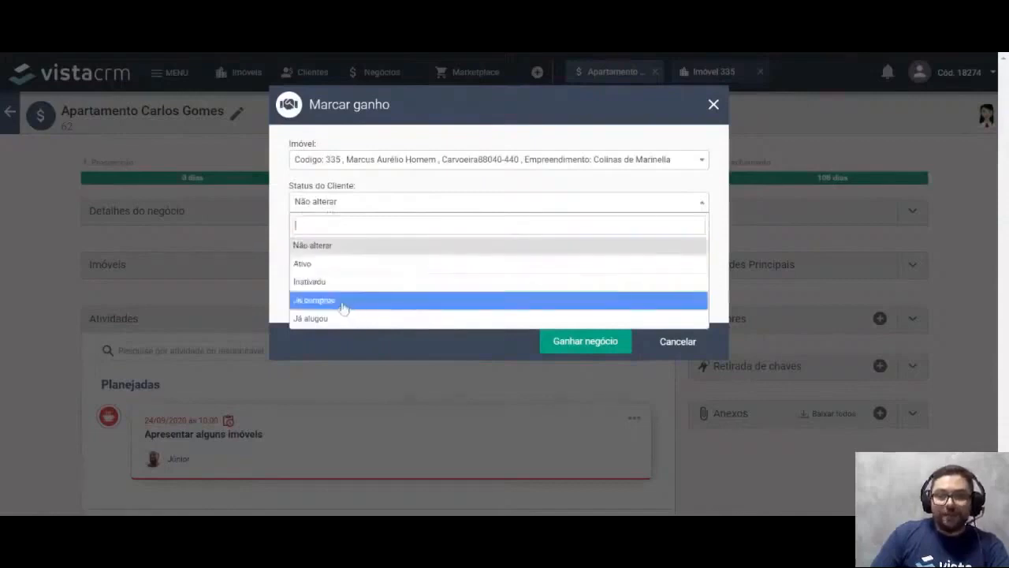
{"action": "left_click", "coordinate": [346, 303]}
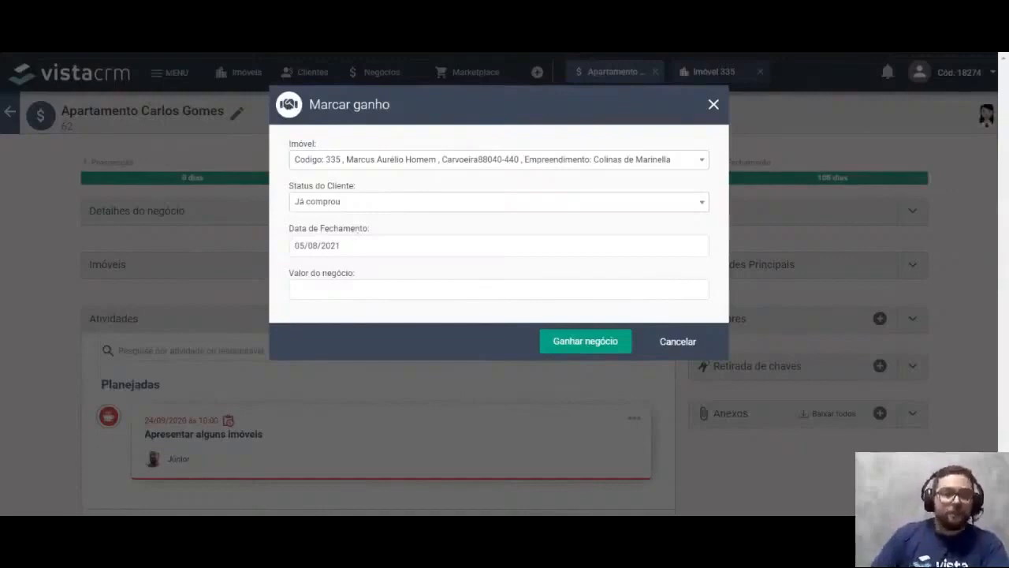
{"action": "left_click", "coordinate": [376, 298]}
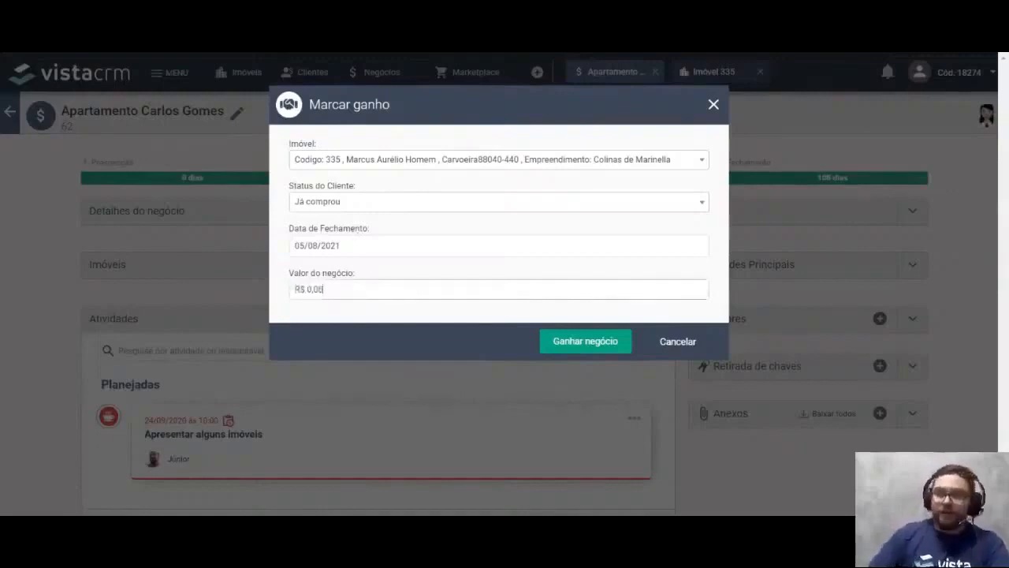
{"action": "type", "text": "60000000"}
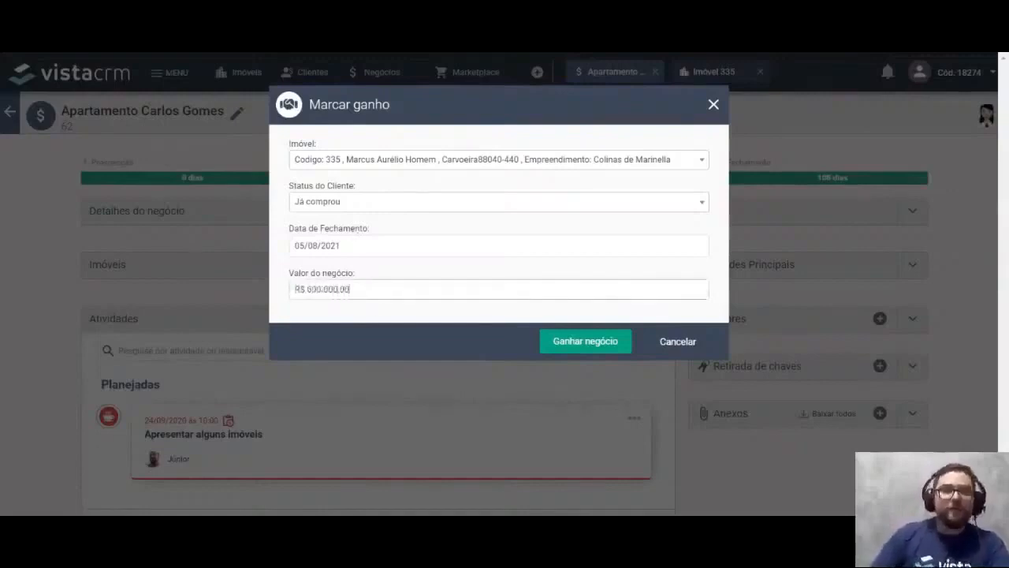
{"action": "left_click", "coordinate": [587, 351]}
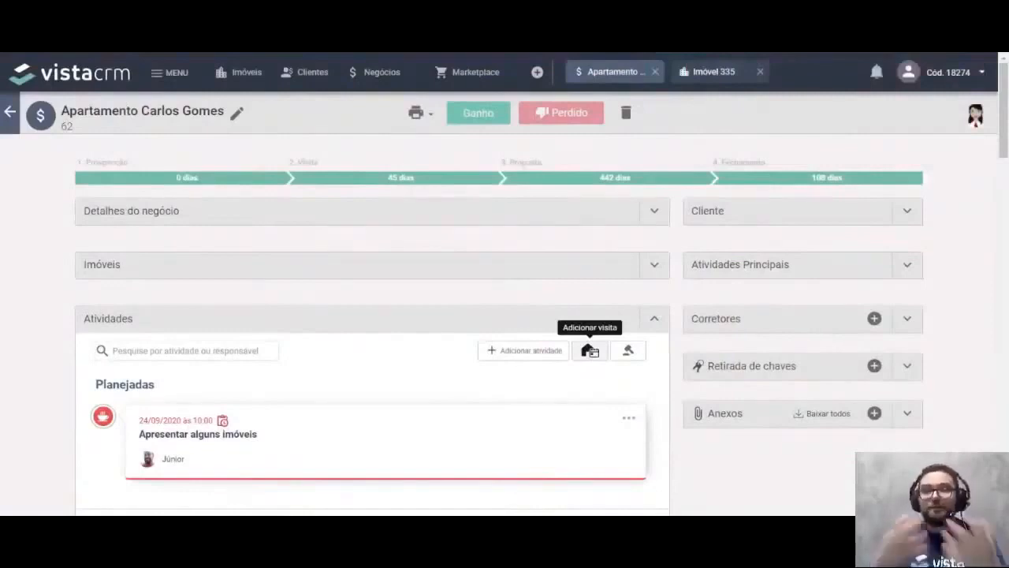
Return to the Venda pipeline and review the deals in its Prospecção, Visita, Proposta and Fechamento stages
{"action": "left_click", "coordinate": [85, 83]}
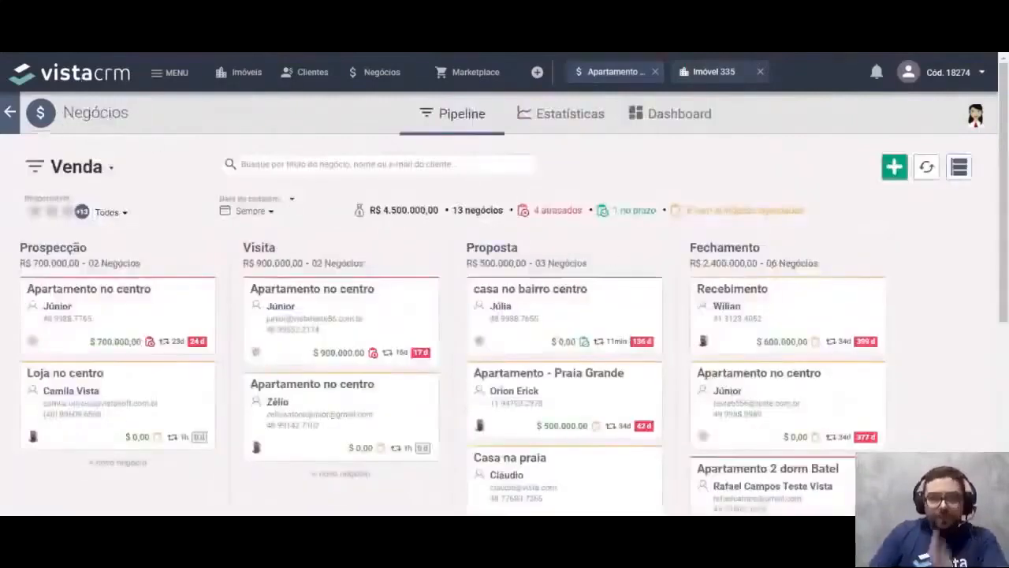
{"action": "scroll", "coordinate": [561, 254], "scroll_direction": "down", "scroll_amount": 4}
{"action": "scroll", "coordinate": [570, 360], "scroll_direction": "up", "scroll_amount": 4}
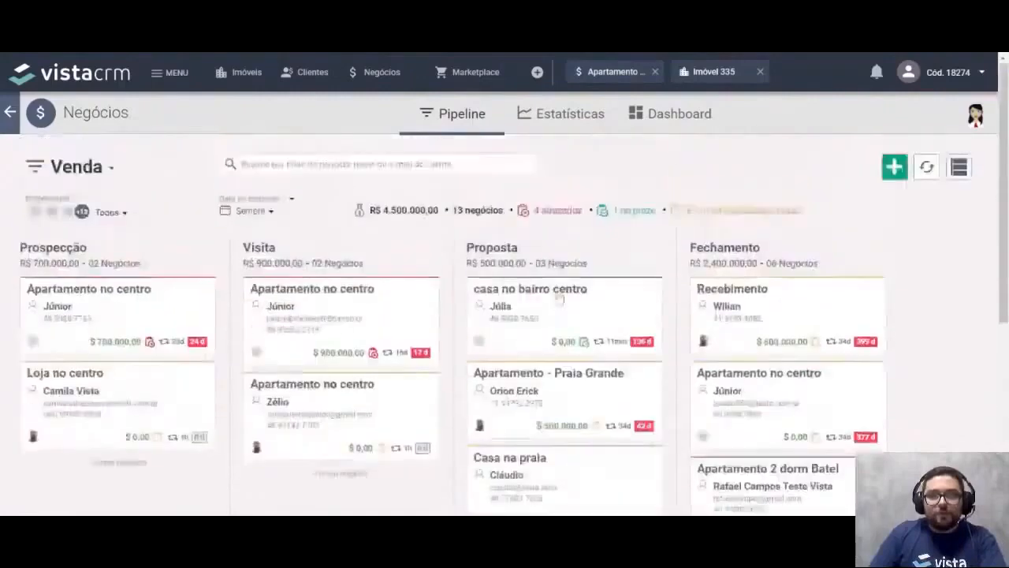
{"action": "scroll", "coordinate": [560, 387], "scroll_direction": "down", "scroll_amount": 3}
{"action": "scroll", "coordinate": [552, 363], "scroll_direction": "up", "scroll_amount": 3}
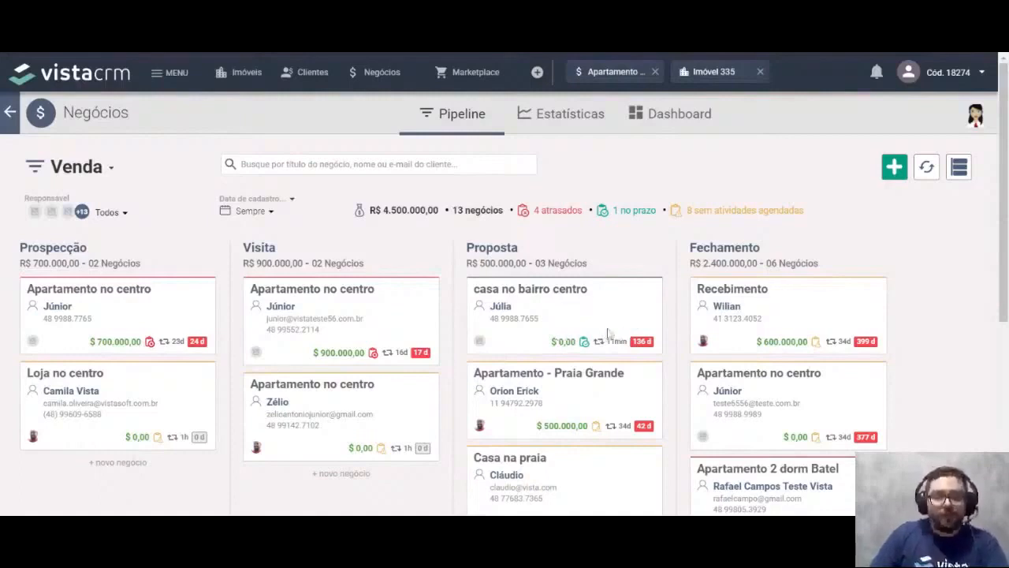
{"action": "scroll", "coordinate": [607, 338], "scroll_direction": "down", "scroll_amount": 1}
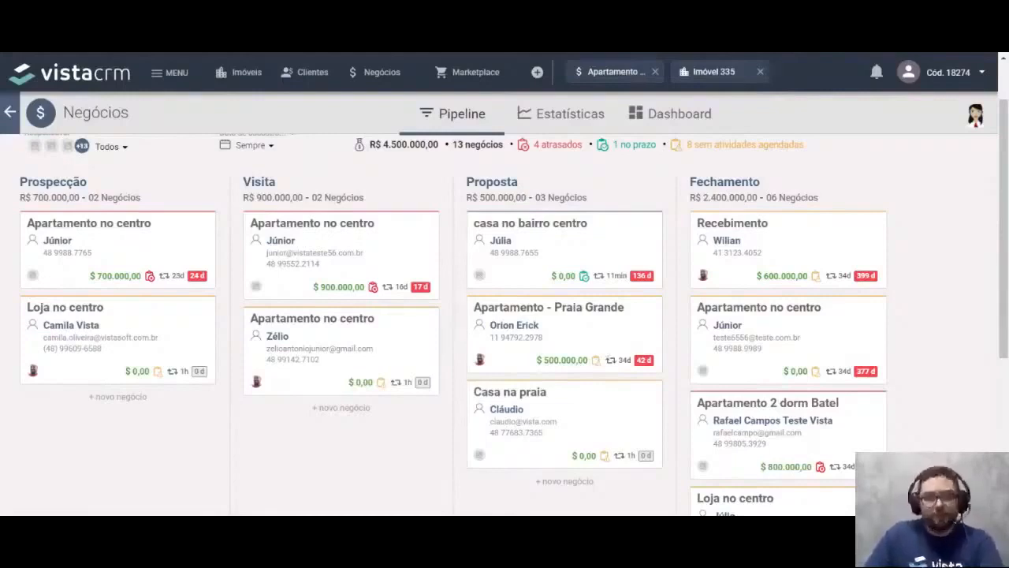
Search the property catalogue for properties with a proposal, using the Proposta criterion
{"action": "left_click", "coordinate": [241, 76]}
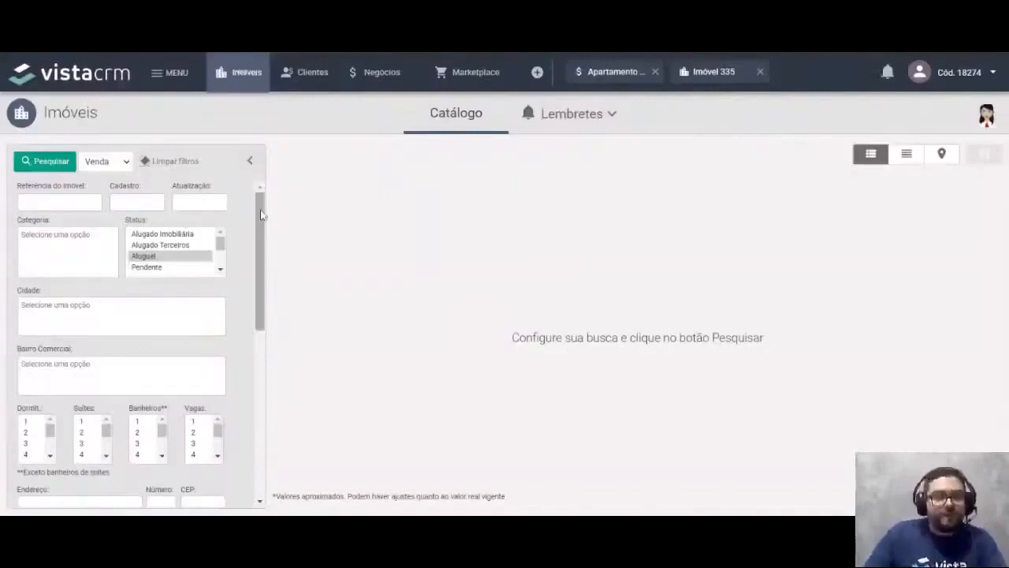
{"action": "left_click_drag", "start_coordinate": [265, 204], "coordinate": [263, 338]}
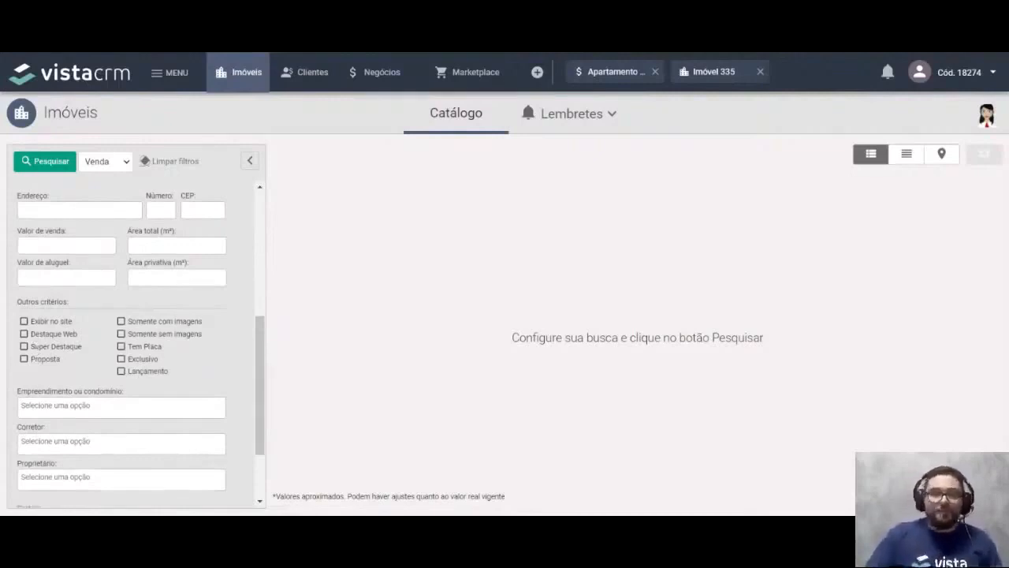
{"action": "left_click", "coordinate": [36, 360]}
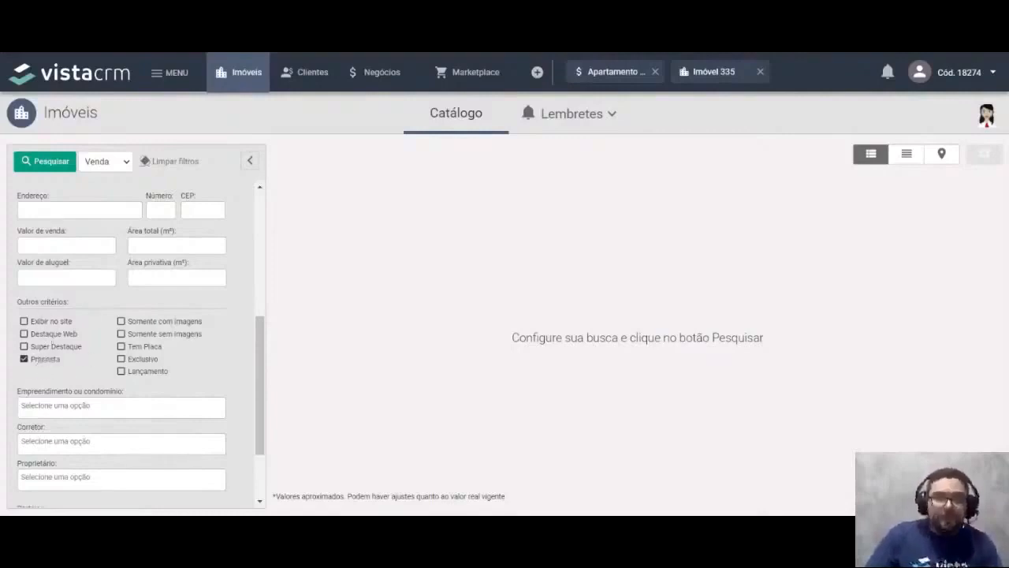
{"action": "scroll", "coordinate": [93, 343], "scroll_direction": "up", "scroll_amount": 5}
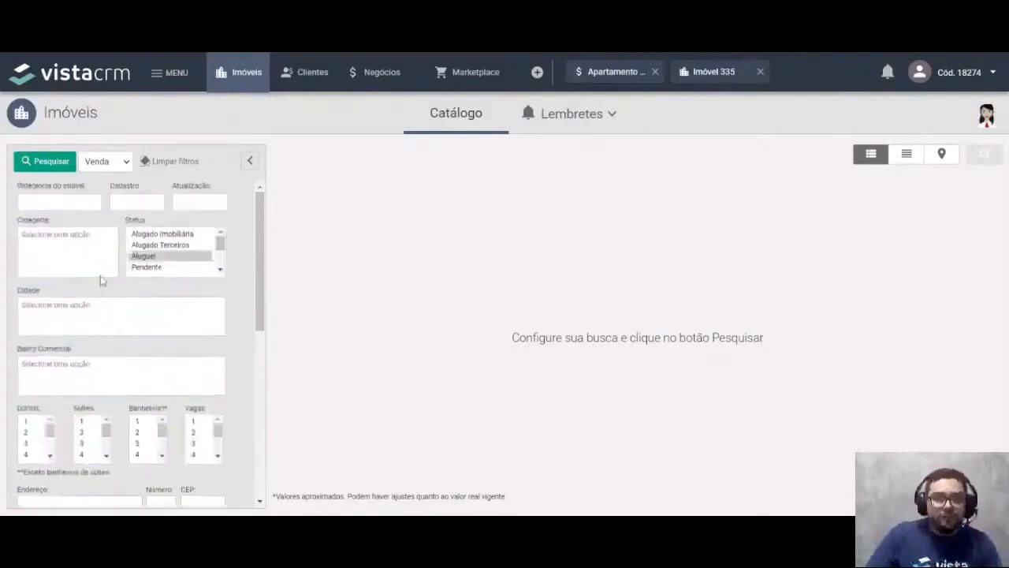
{"action": "scroll", "coordinate": [101, 281], "scroll_direction": "down", "scroll_amount": 6}
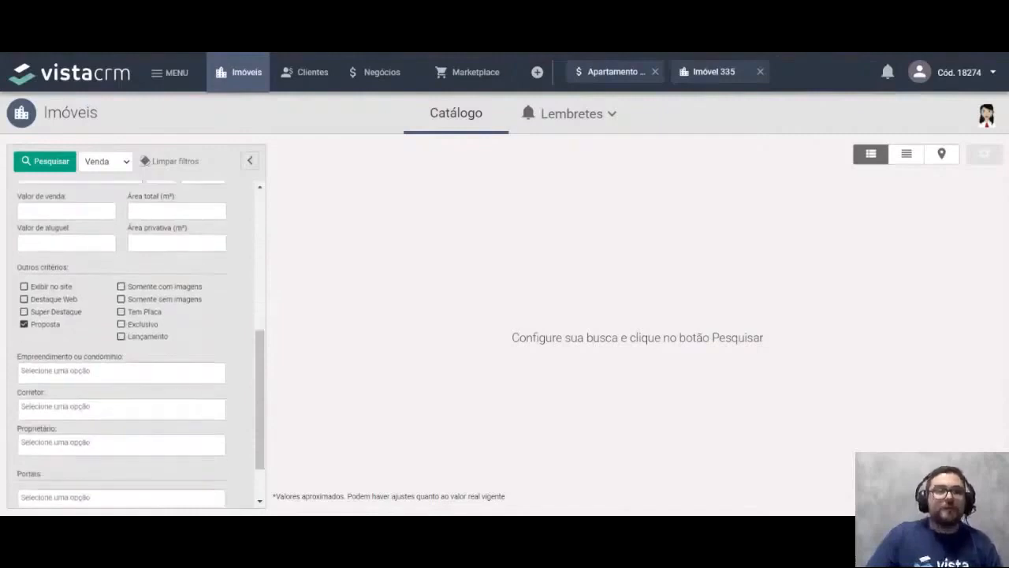
{"action": "left_click", "coordinate": [49, 165]}
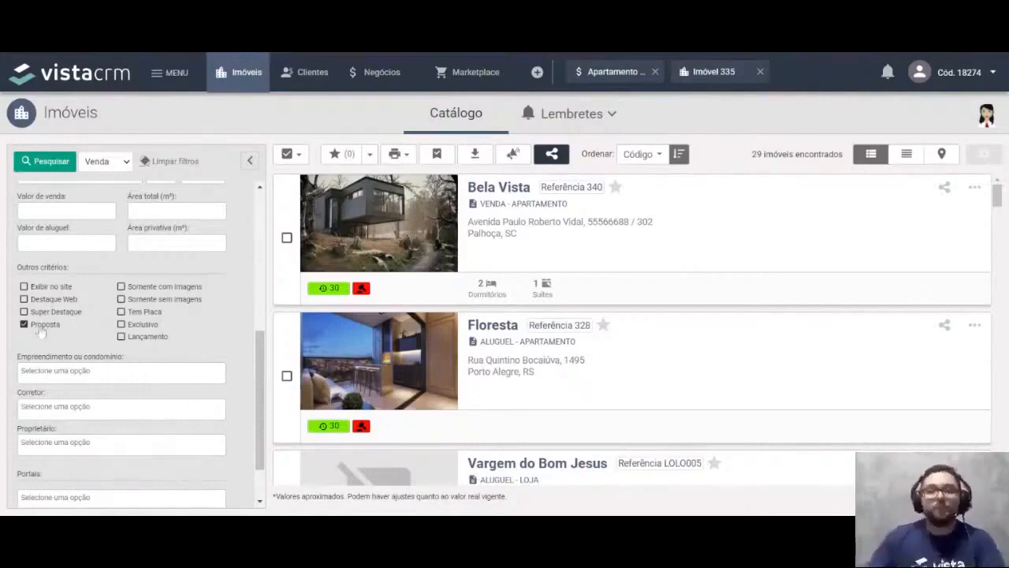
Close the open Apartamento Carlos Gomes deal and property 335 records, and return to the Venda pipeline
{"action": "left_click", "coordinate": [655, 72]}
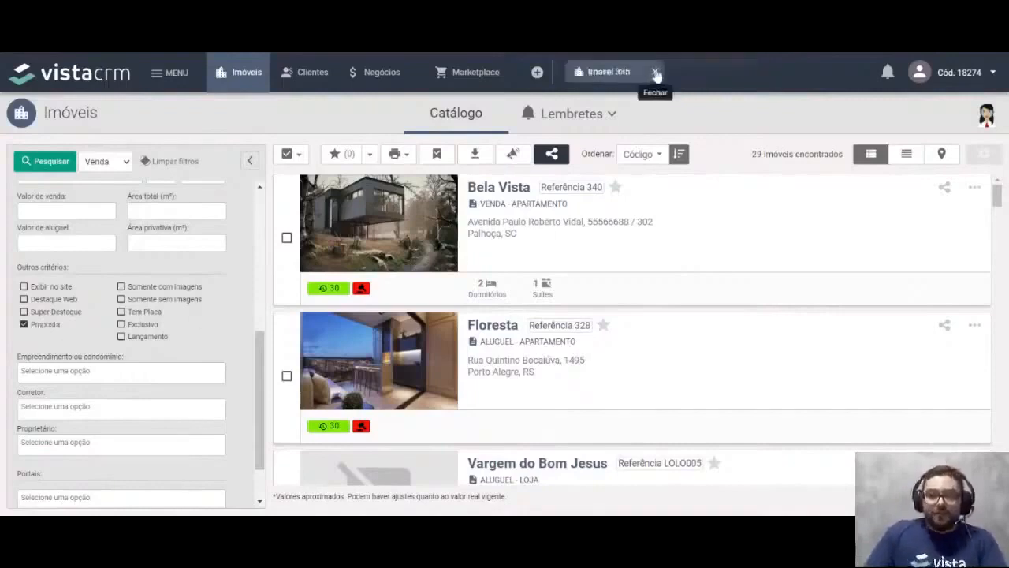
{"action": "left_click", "coordinate": [656, 73]}
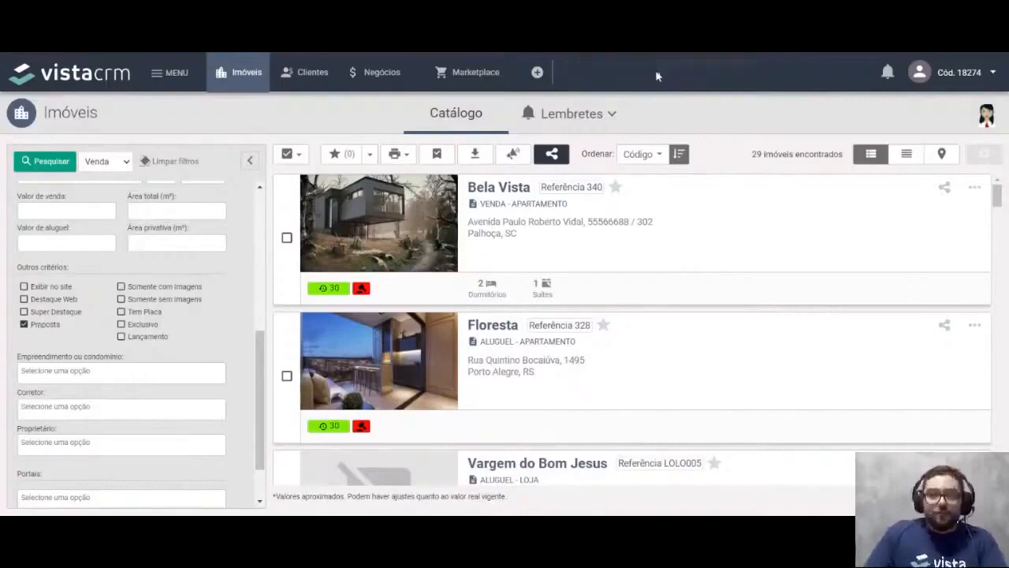
{"action": "left_click", "coordinate": [77, 83]}
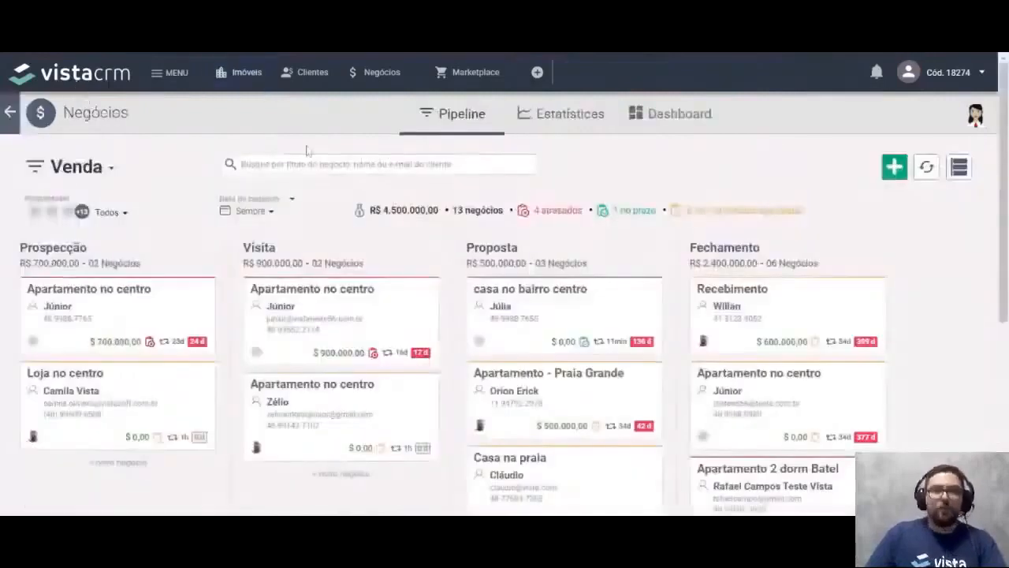
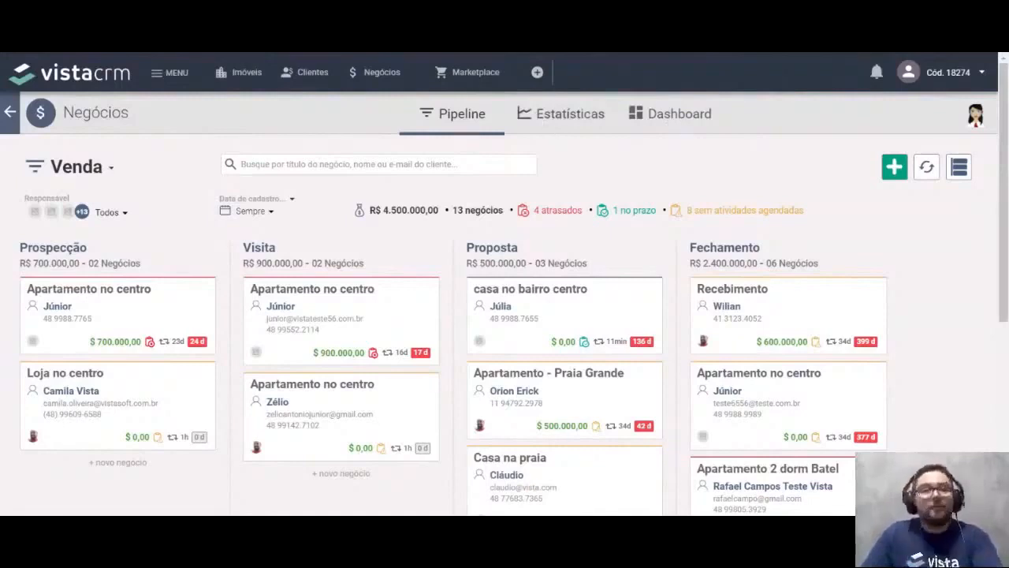
Open the deal statistics, set the period to Mês passado, and review the Venda deals started per user
{"action": "left_click", "coordinate": [560, 118]}
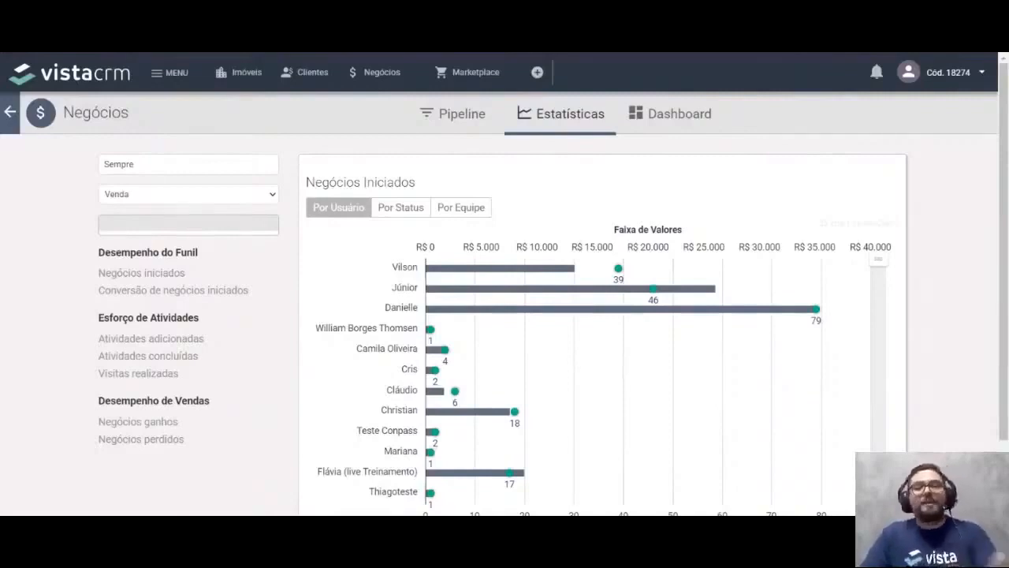
{"action": "left_click", "coordinate": [188, 164]}
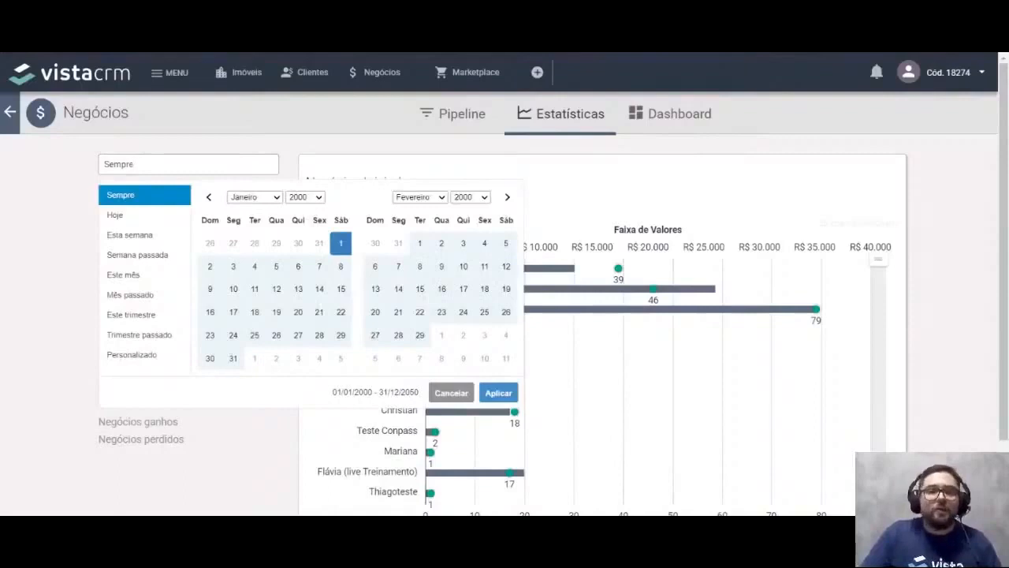
{"action": "left_click", "coordinate": [144, 298]}
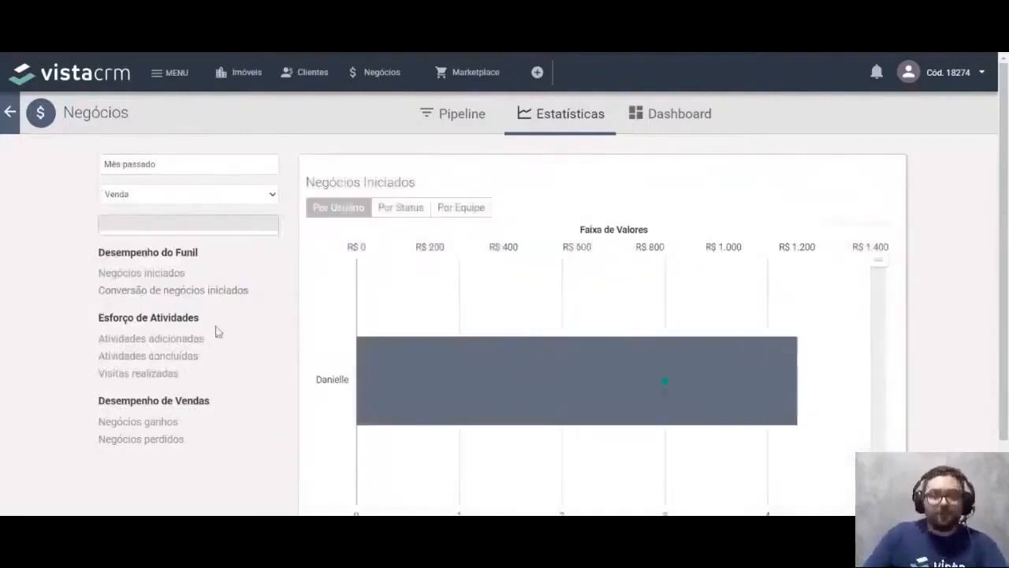
{"action": "mouse_move", "coordinate": [405, 339]}
{"action": "scroll", "coordinate": [404, 337], "scroll_direction": "down", "scroll_amount": 1}
{"action": "scroll", "coordinate": [393, 330], "scroll_direction": "up", "scroll_amount": 1}
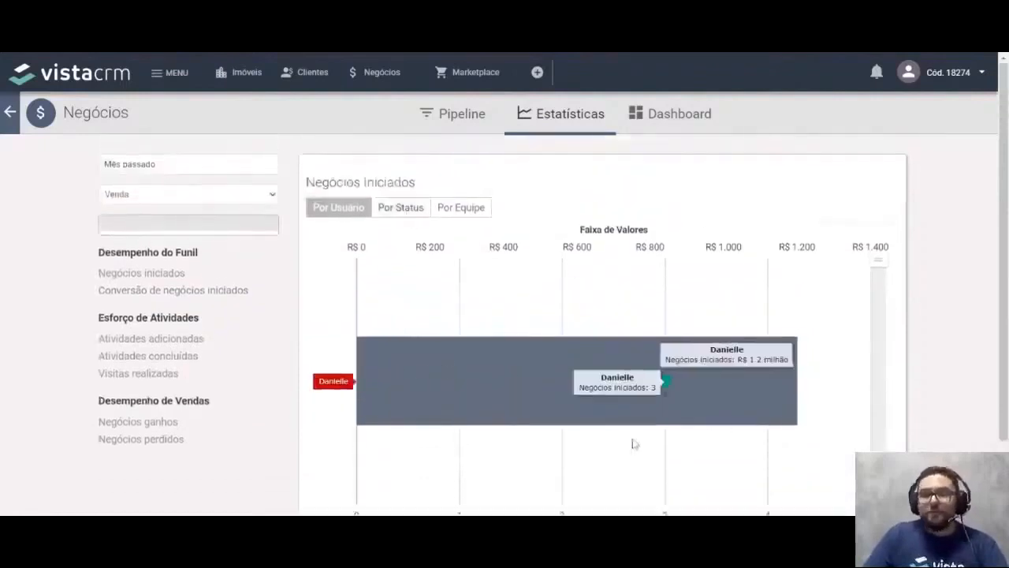
{"action": "scroll", "coordinate": [374, 355], "scroll_direction": "down", "scroll_amount": 1}
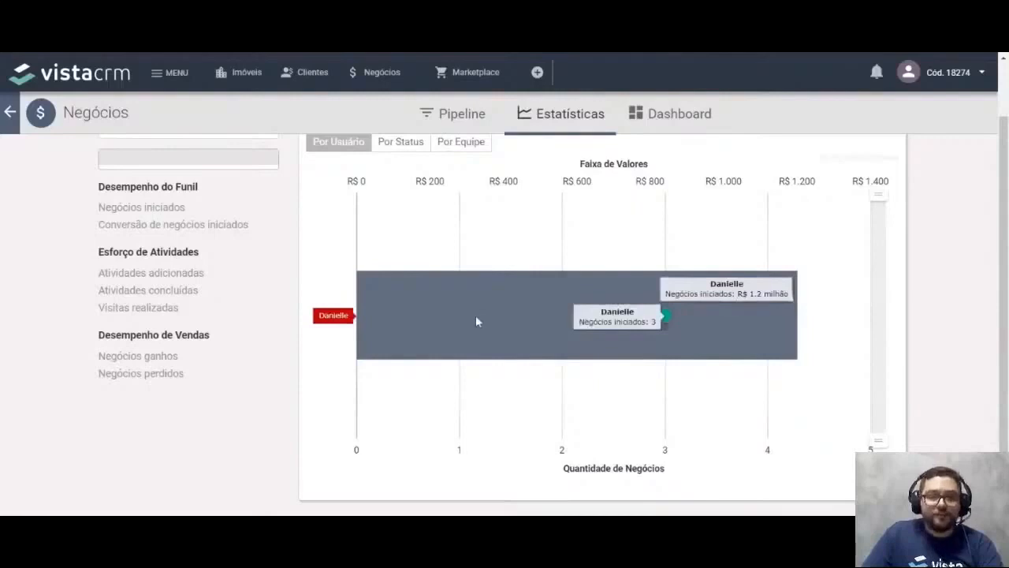
{"action": "scroll", "coordinate": [202, 288], "scroll_direction": "up", "scroll_amount": 2}
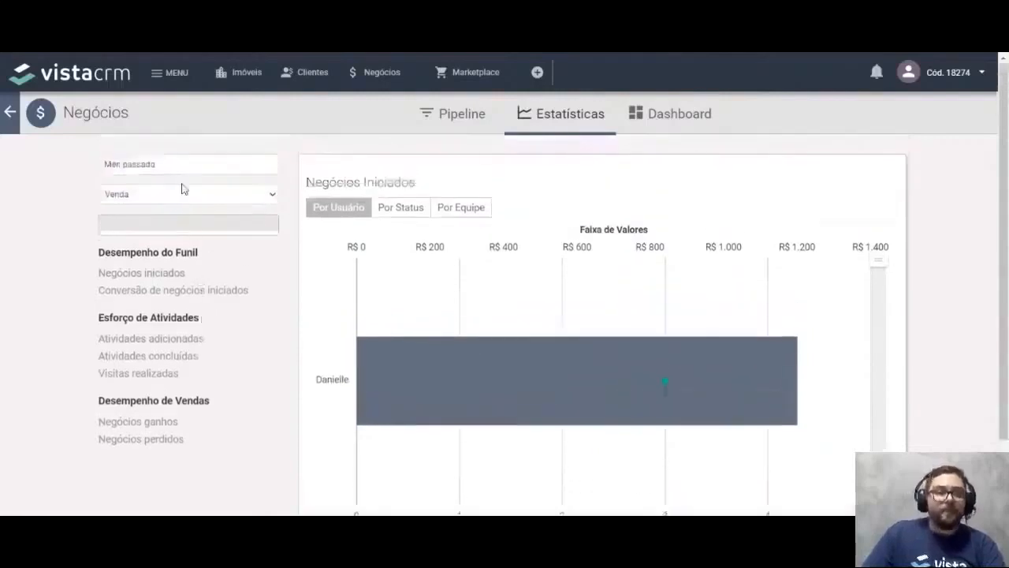
Set the statistics period to Este mês and examine the number and value of deals started by each user
{"action": "left_click", "coordinate": [154, 164]}
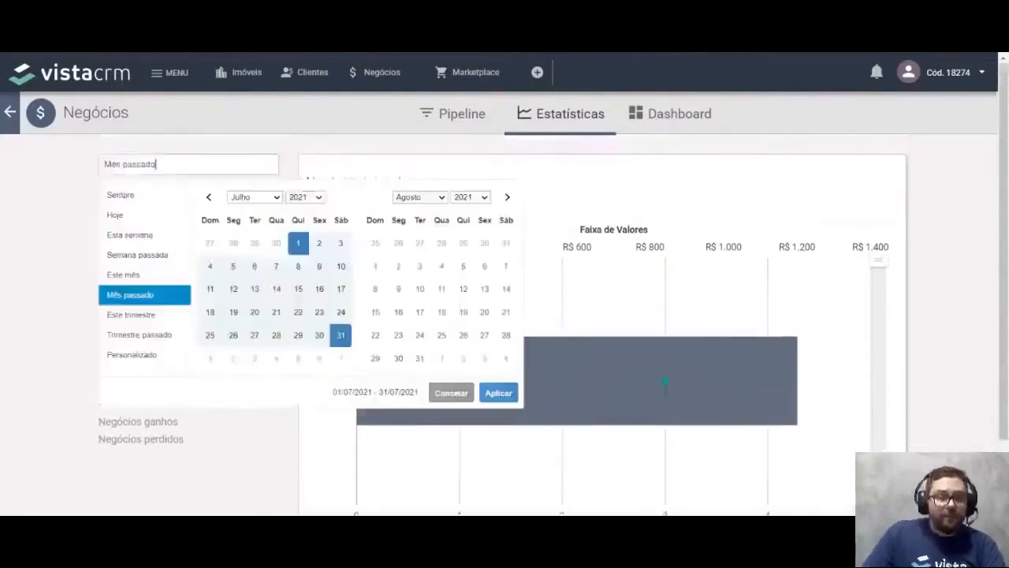
{"action": "left_click", "coordinate": [147, 276]}
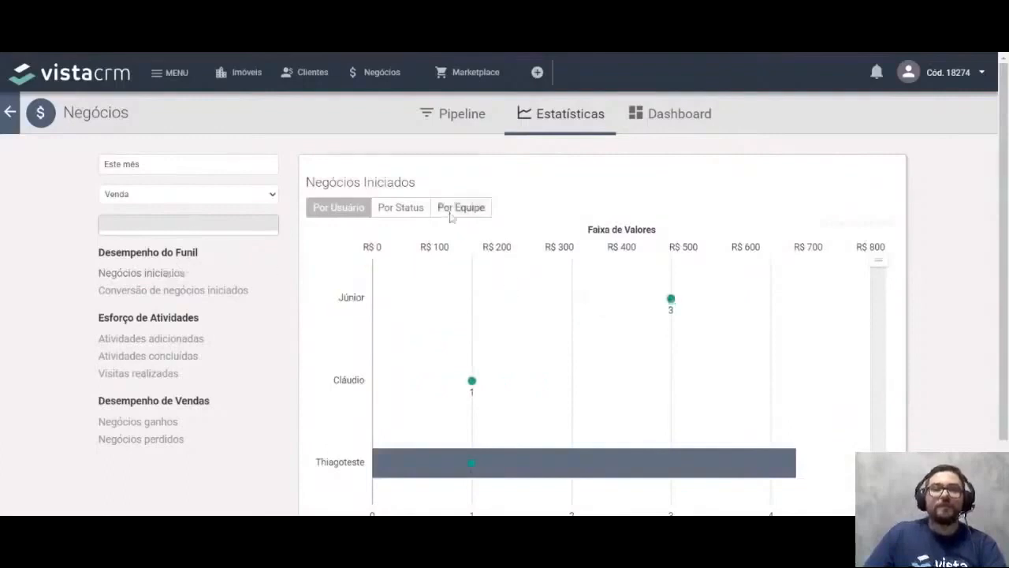
{"action": "scroll", "coordinate": [412, 198], "scroll_direction": "down", "scroll_amount": 1}
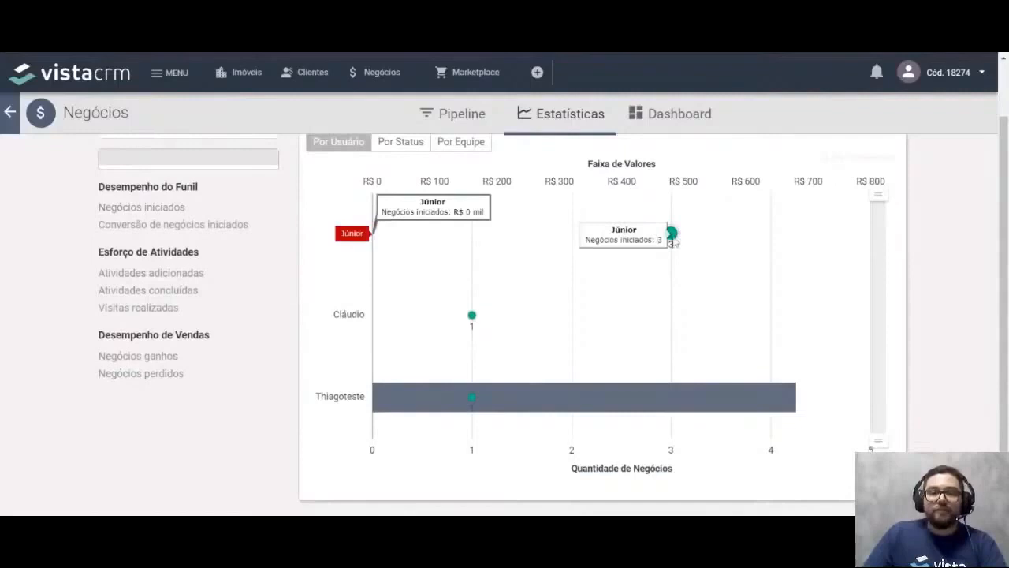
{"action": "mouse_move", "coordinate": [471, 317]}
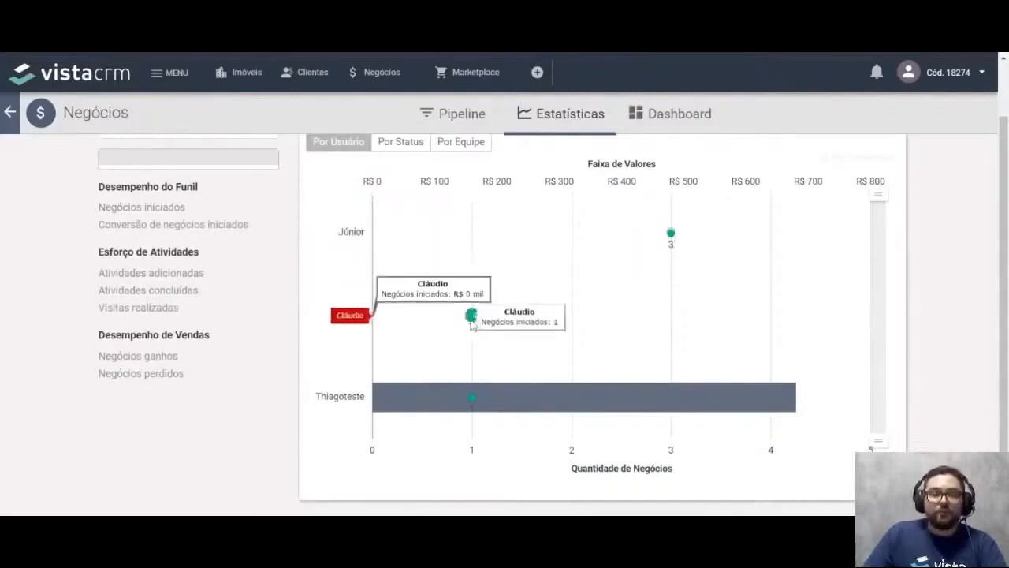
{"action": "mouse_move", "coordinate": [478, 409]}
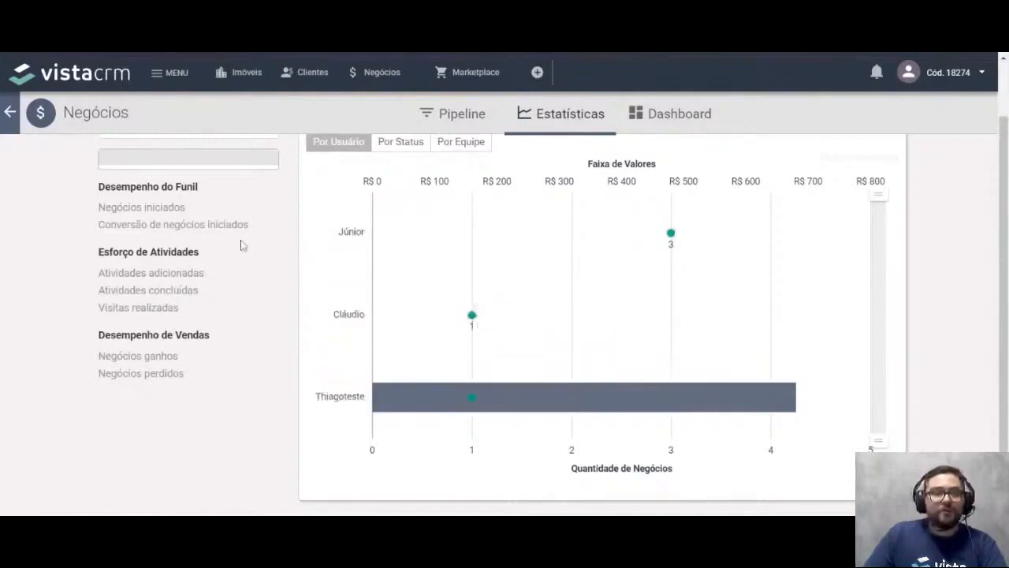
{"action": "scroll", "coordinate": [241, 250], "scroll_direction": "up", "scroll_amount": 1}
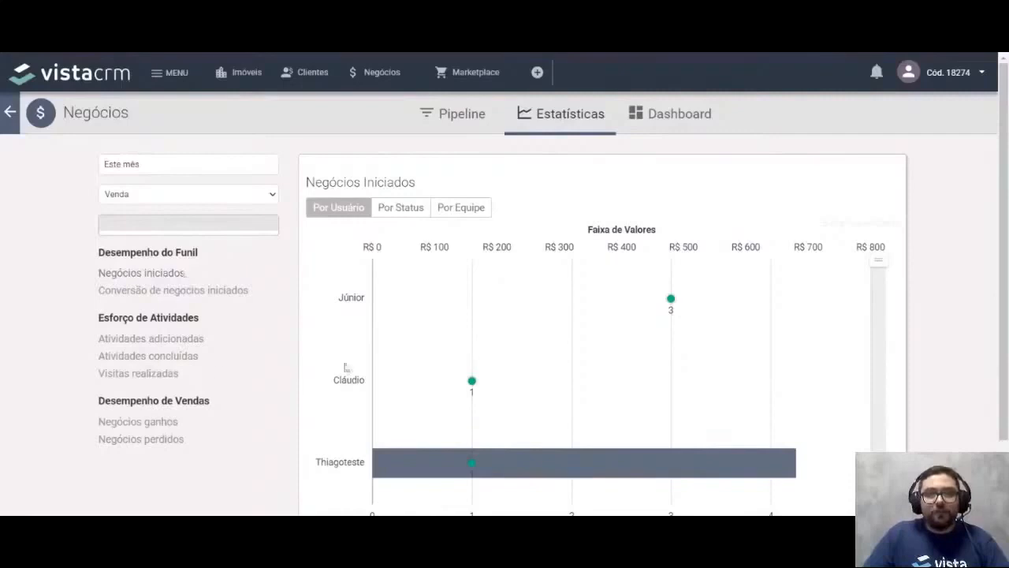
Break down the started deals by status and examine each user's won, lost and open deals
{"action": "left_click", "coordinate": [404, 213]}
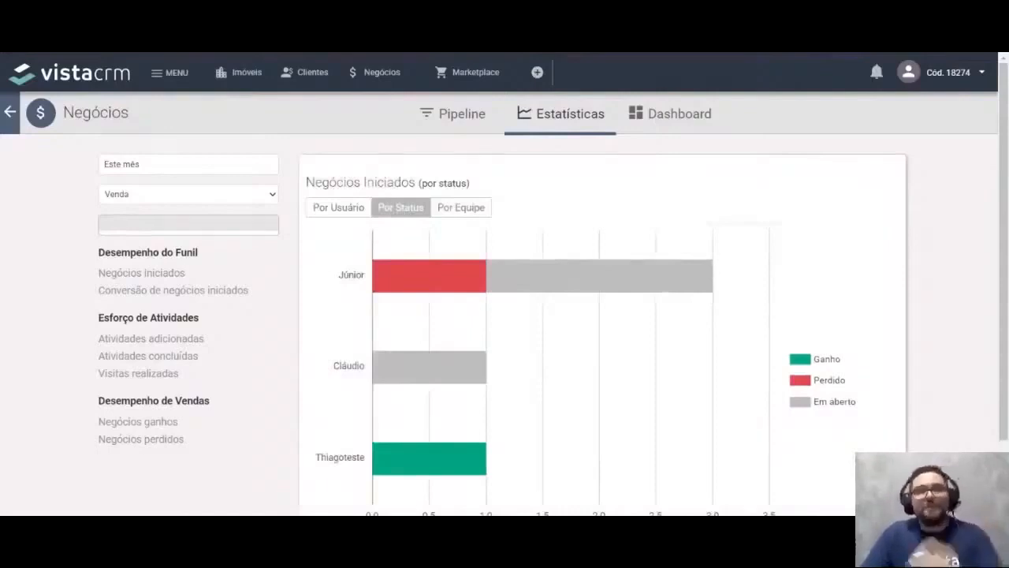
{"action": "mouse_move", "coordinate": [435, 301]}
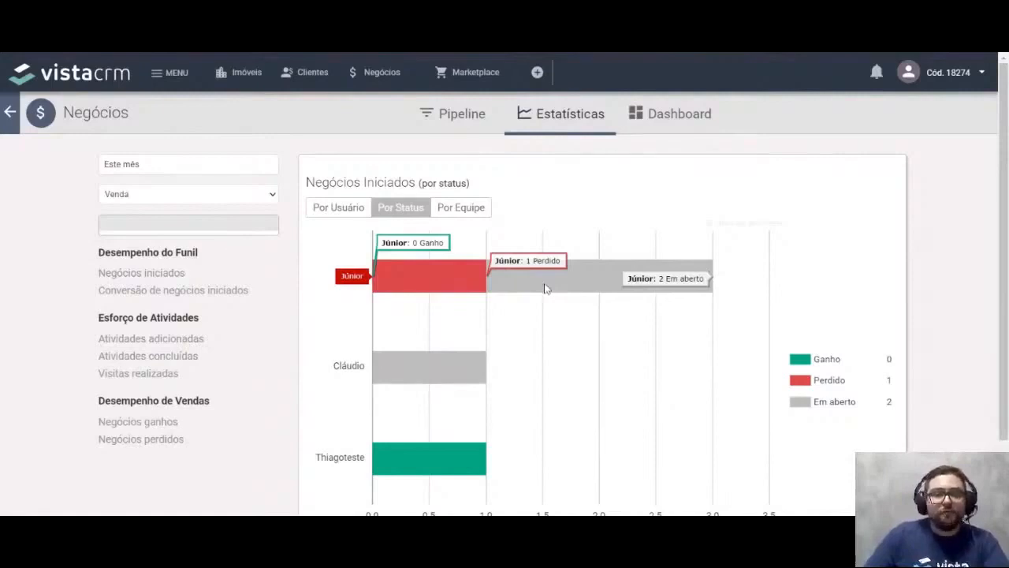
{"action": "mouse_move", "coordinate": [426, 460]}
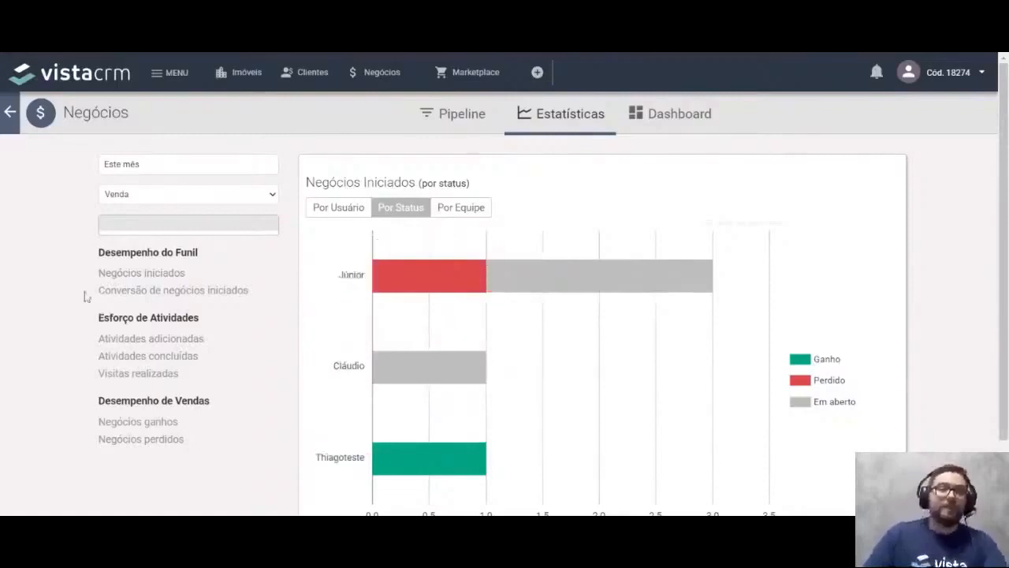
Show the Conversão de negócios iniciados report and examine the lost, remaining, advanced and won deals at each funnel stage
{"action": "left_click", "coordinate": [121, 293]}
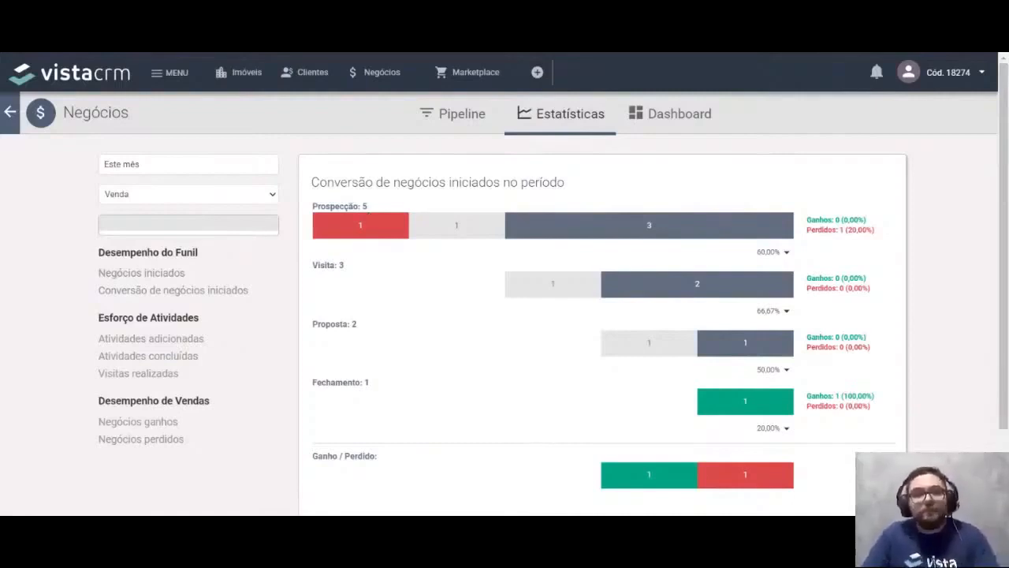
{"action": "mouse_move", "coordinate": [365, 229]}
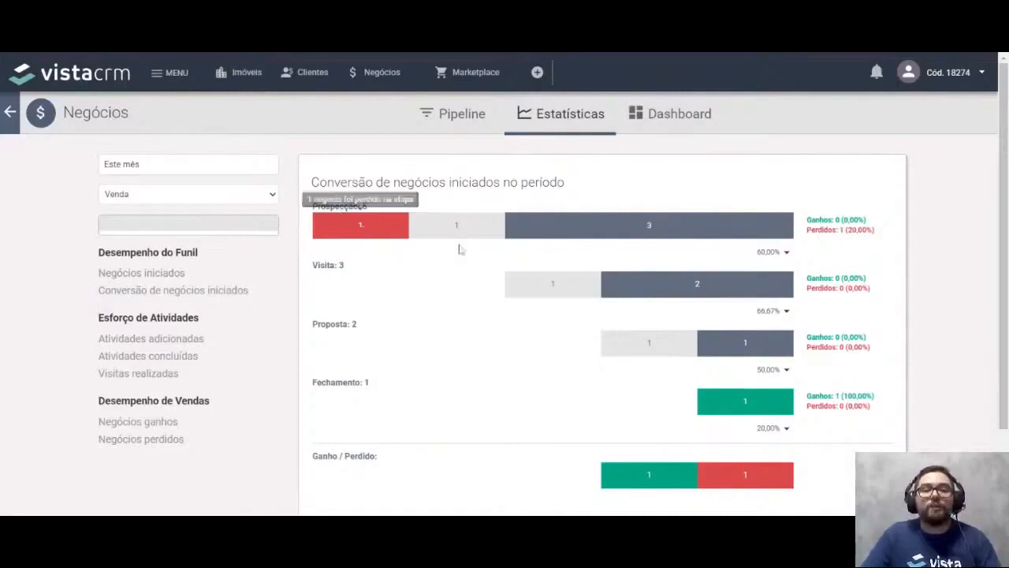
{"action": "mouse_move", "coordinate": [464, 232]}
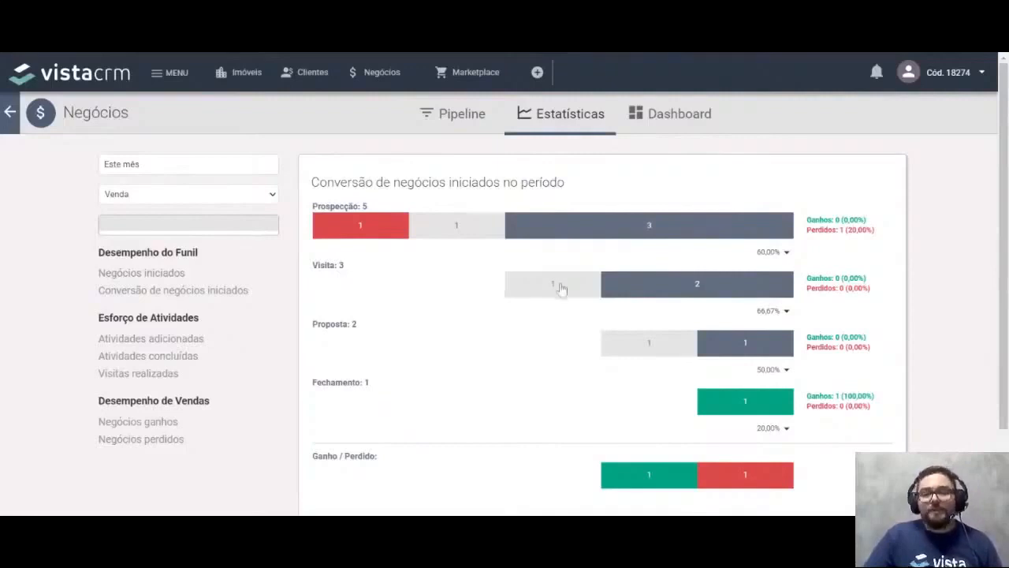
{"action": "mouse_move", "coordinate": [560, 286]}
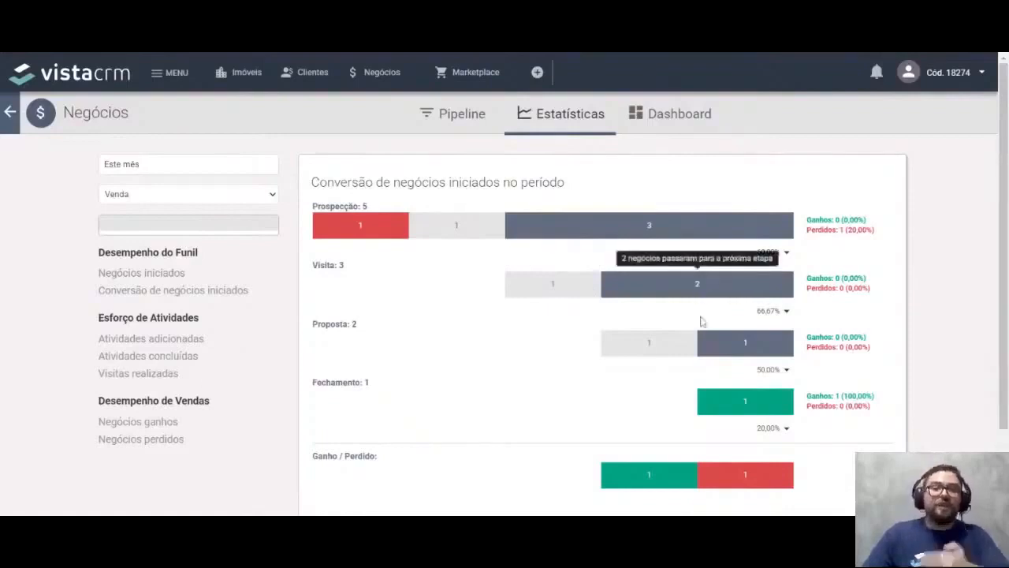
{"action": "mouse_move", "coordinate": [704, 345]}
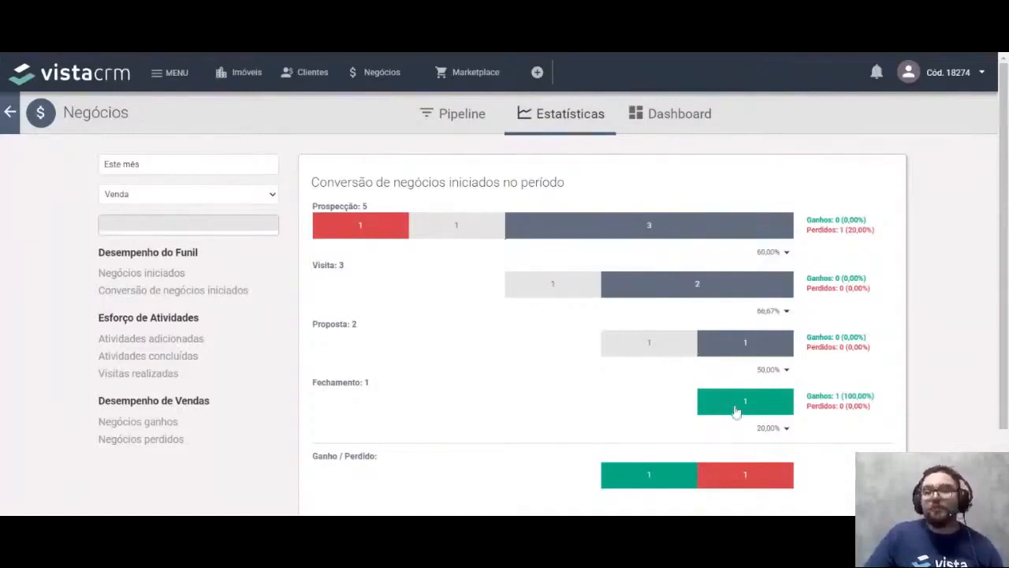
{"action": "mouse_move", "coordinate": [737, 407]}
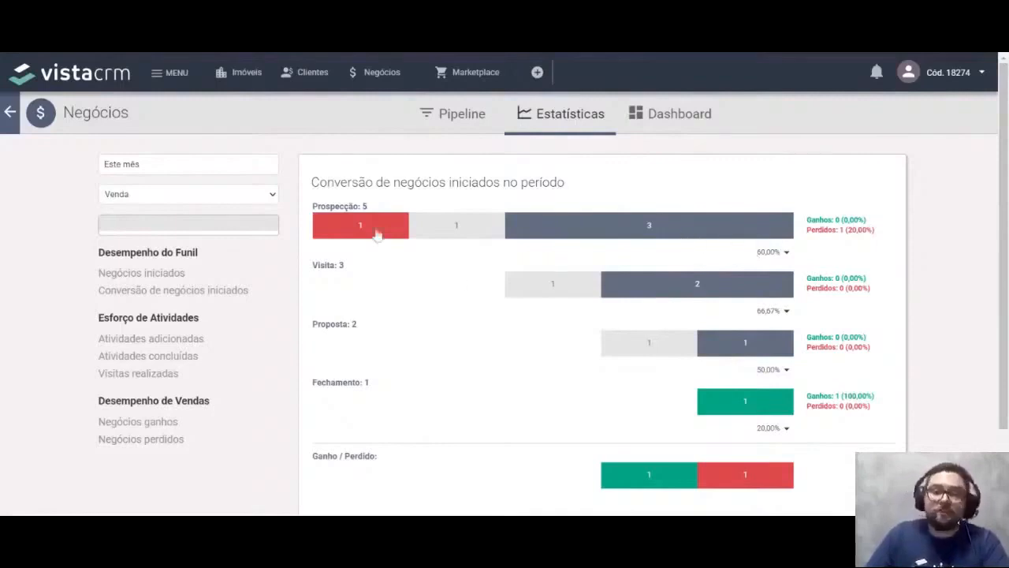
{"action": "mouse_move", "coordinate": [707, 296]}
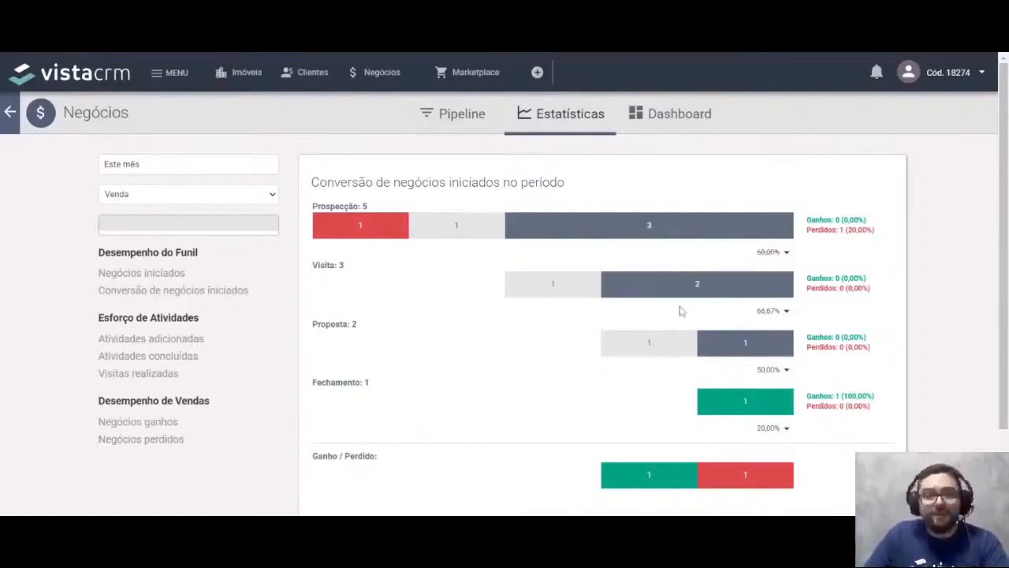
{"action": "mouse_move", "coordinate": [764, 355]}
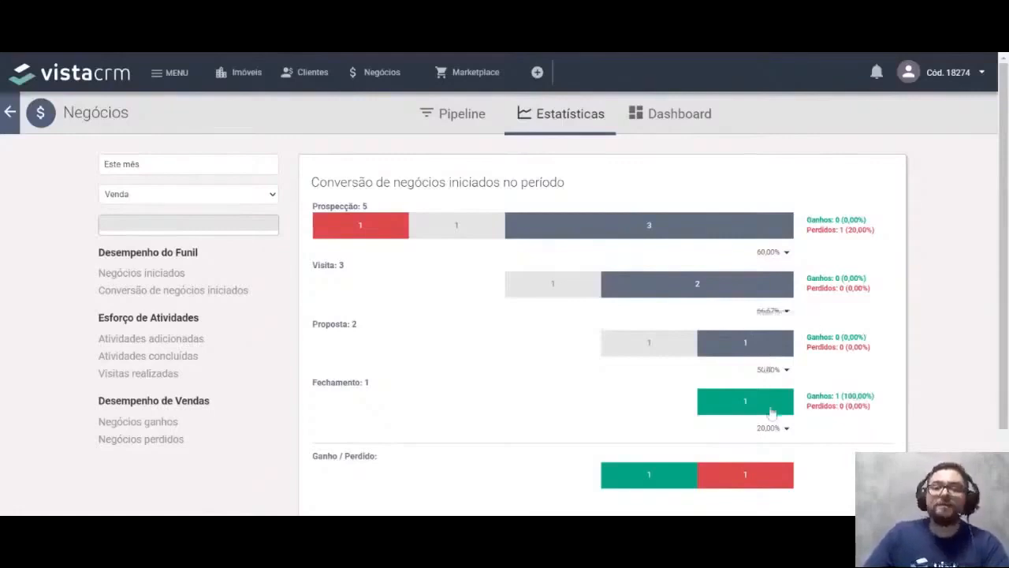
{"action": "mouse_move", "coordinate": [772, 411]}
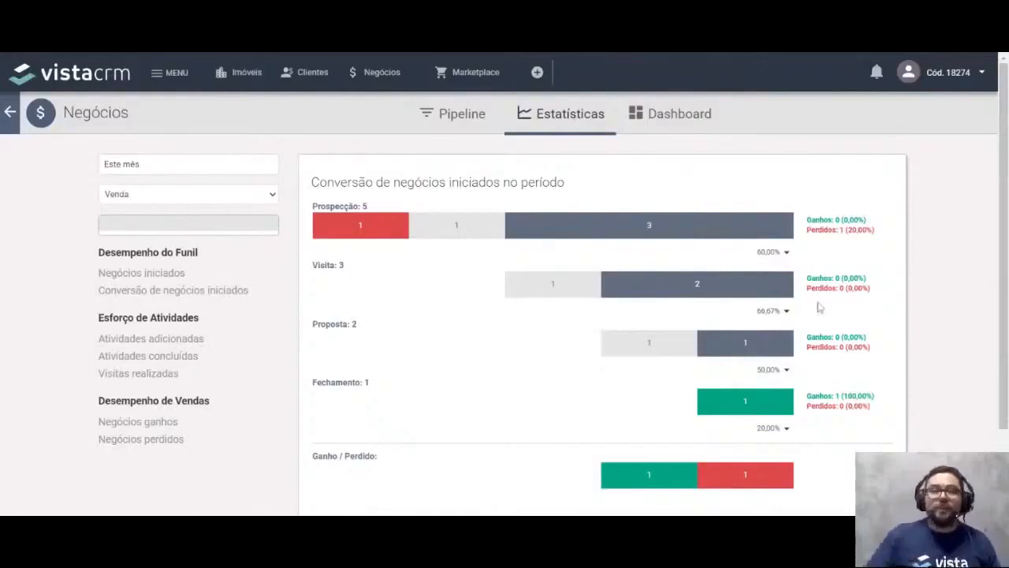
{"action": "mouse_move", "coordinate": [438, 237]}
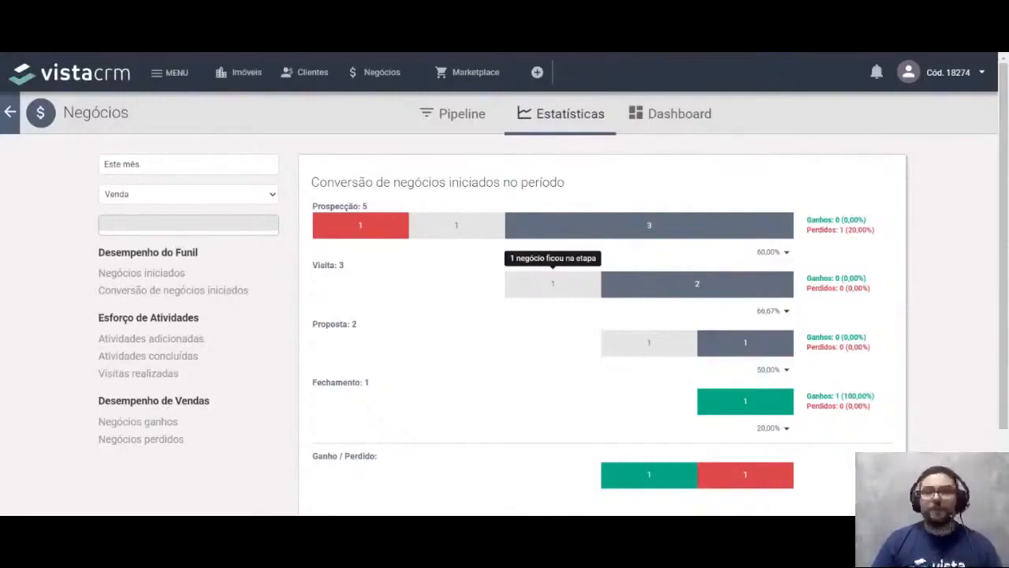
Review the average ticket, average sales cycle and won-deal rate beneath the conversion funnel
{"action": "scroll", "coordinate": [553, 284], "scroll_direction": "down", "scroll_amount": 2}
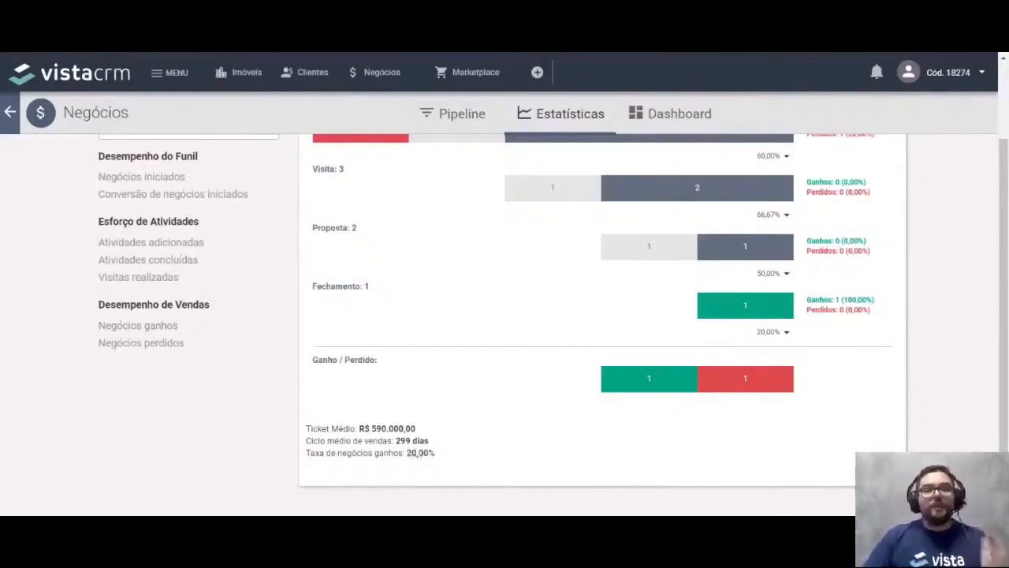
{"action": "scroll", "coordinate": [313, 365], "scroll_direction": "up", "scroll_amount": 2}
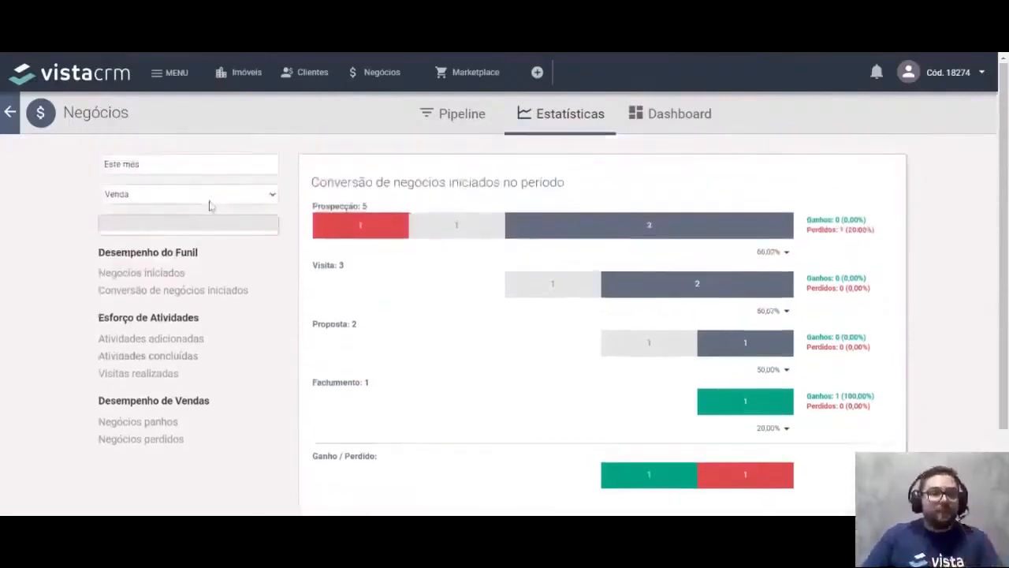
{"action": "left_click", "coordinate": [190, 164]}
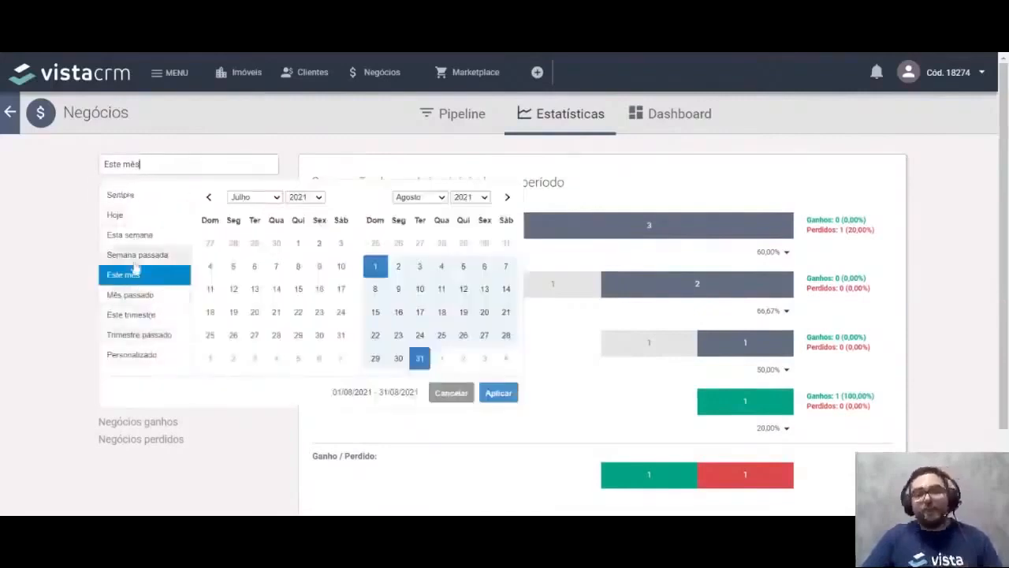
{"action": "left_click", "coordinate": [243, 156]}
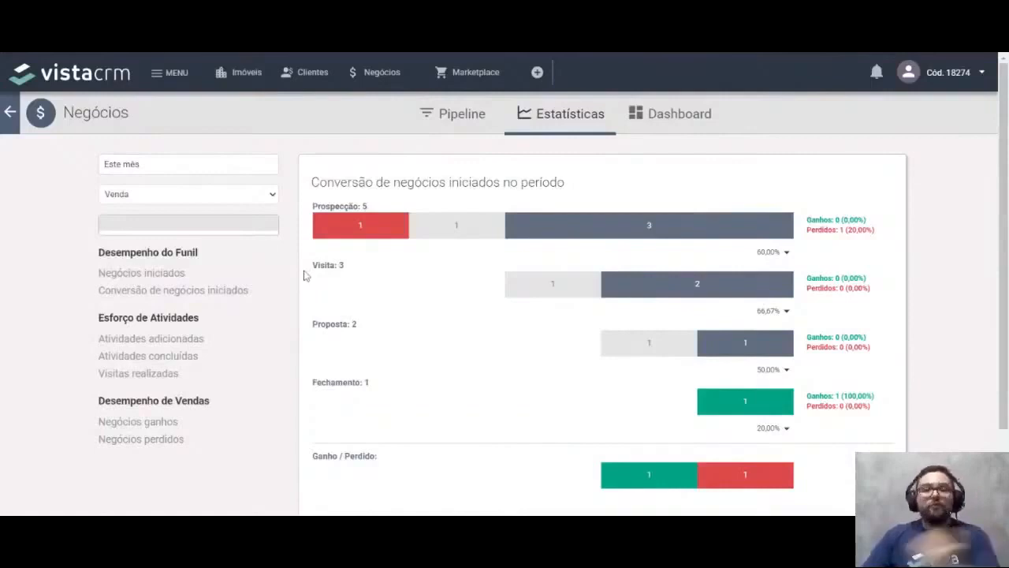
{"action": "scroll", "coordinate": [306, 275], "scroll_direction": "down", "scroll_amount": 2}
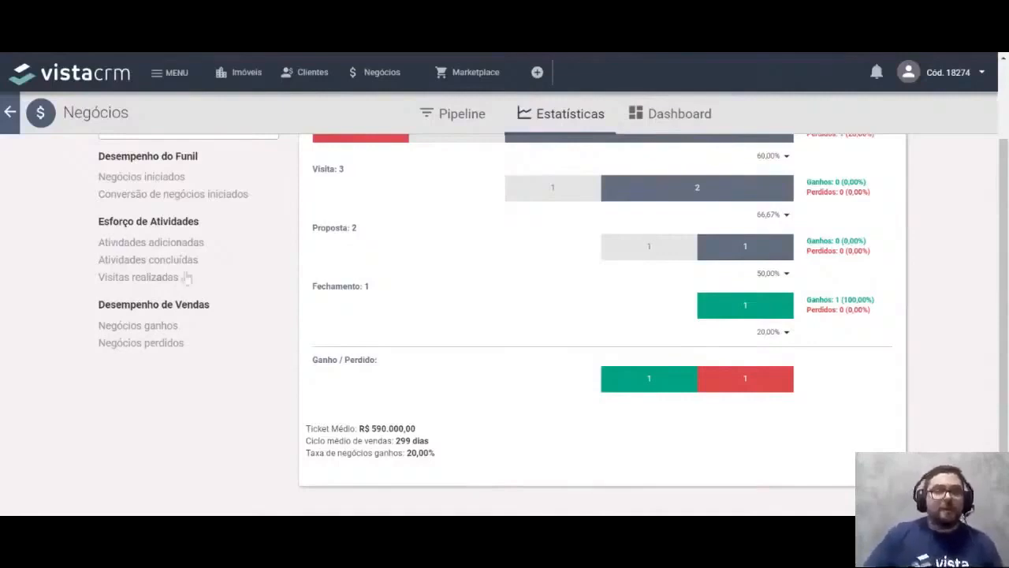
{"action": "scroll", "coordinate": [420, 360], "scroll_direction": "up", "scroll_amount": 1}
{"action": "scroll", "coordinate": [420, 360], "scroll_direction": "up", "scroll_amount": 2}
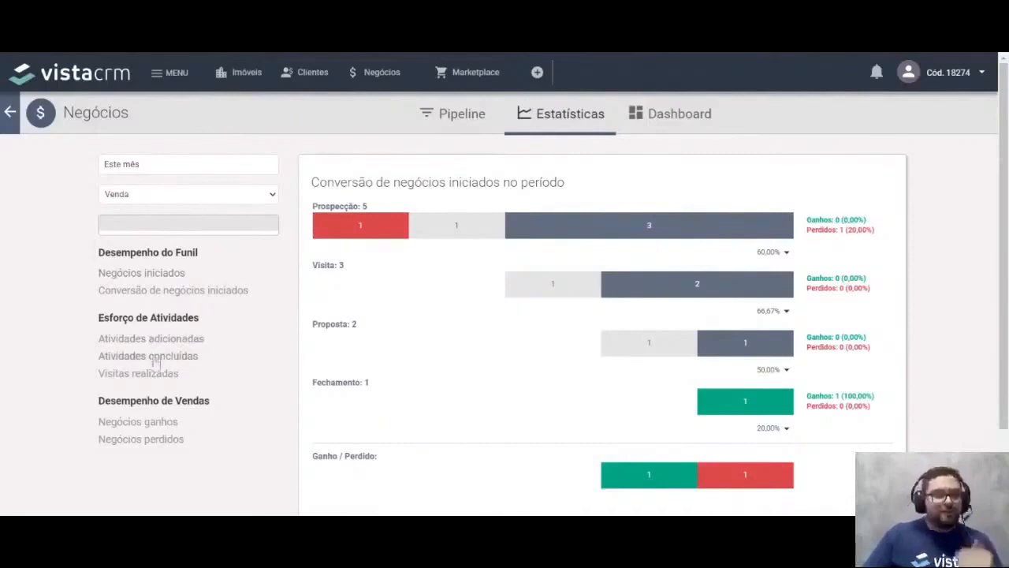
{"action": "scroll", "coordinate": [155, 362], "scroll_direction": "down", "scroll_amount": 1}
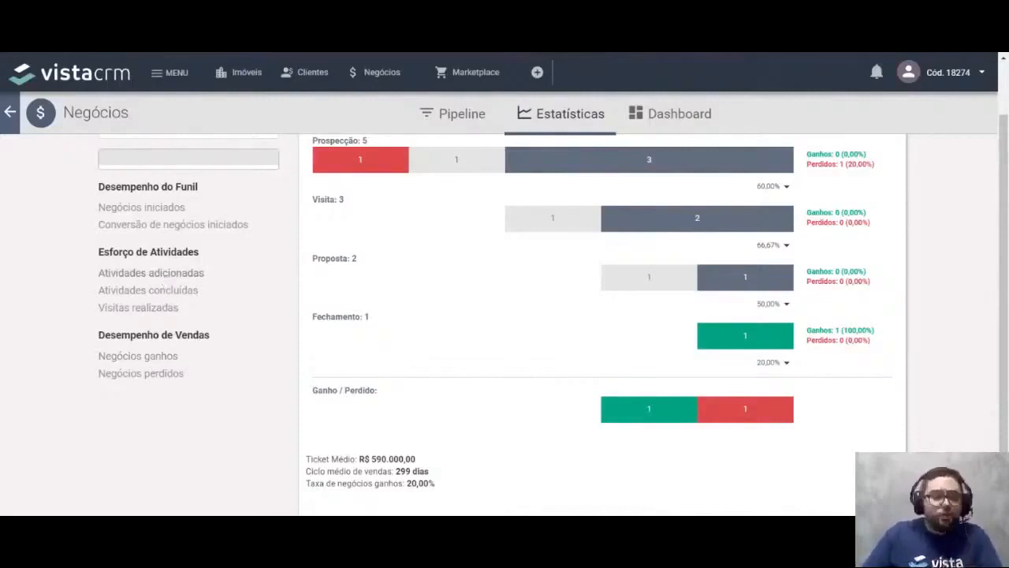
Show the Visitas realizadas report, set its period to Sempre and examine the visits made by each user
{"action": "left_click", "coordinate": [157, 309]}
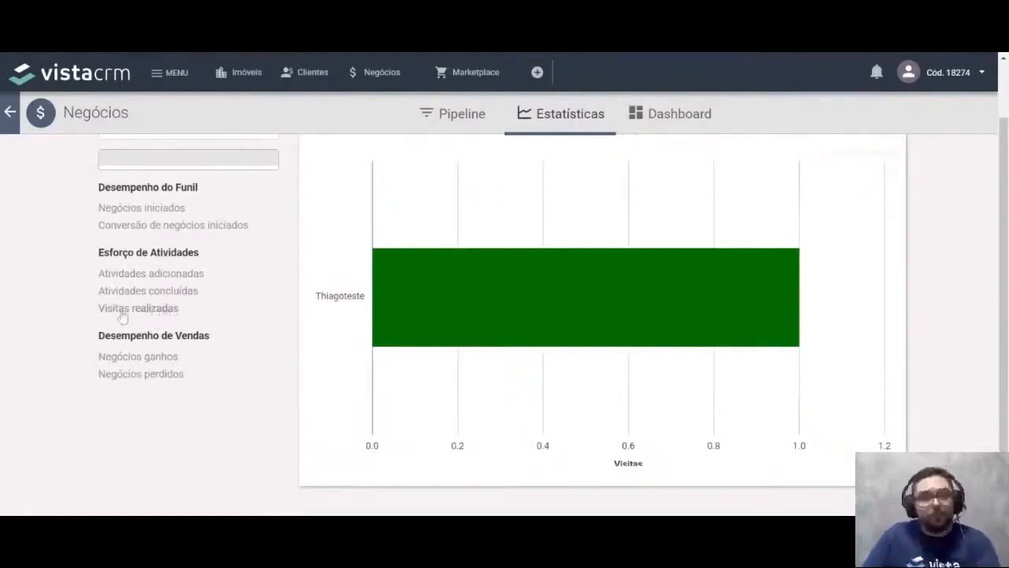
{"action": "scroll", "coordinate": [420, 374], "scroll_direction": "up", "scroll_amount": 1}
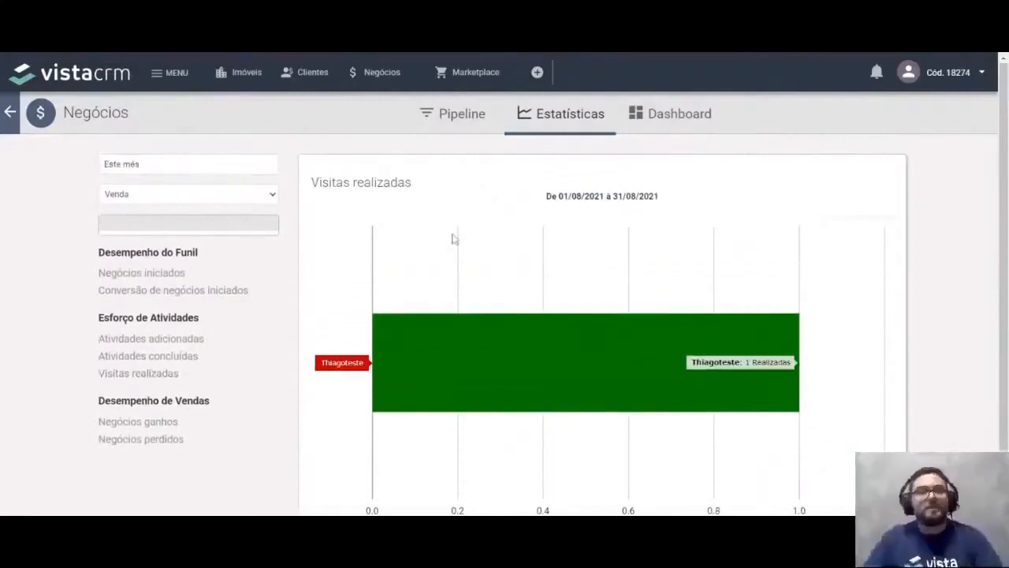
{"action": "left_click", "coordinate": [158, 164]}
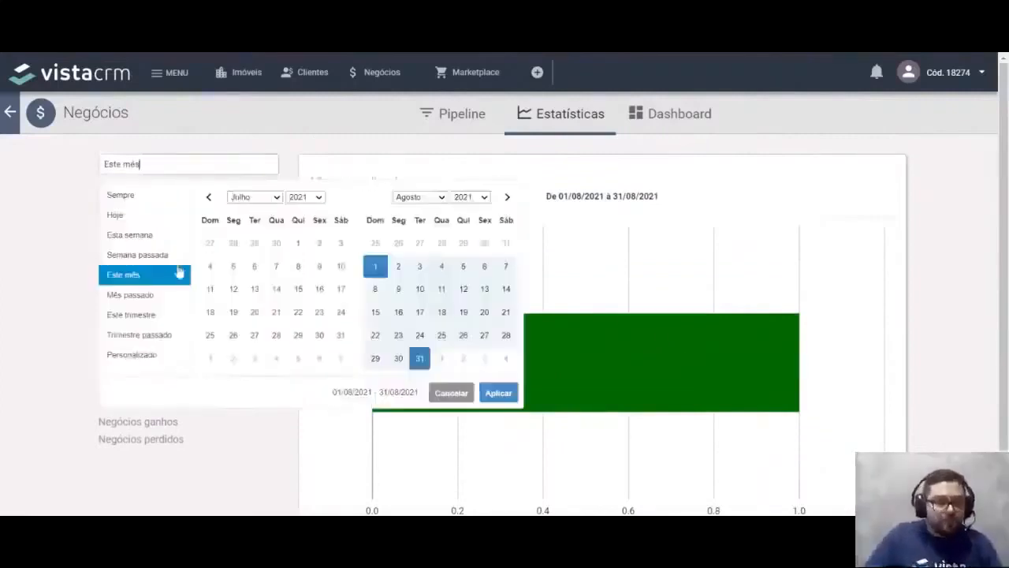
{"action": "left_click", "coordinate": [125, 196]}
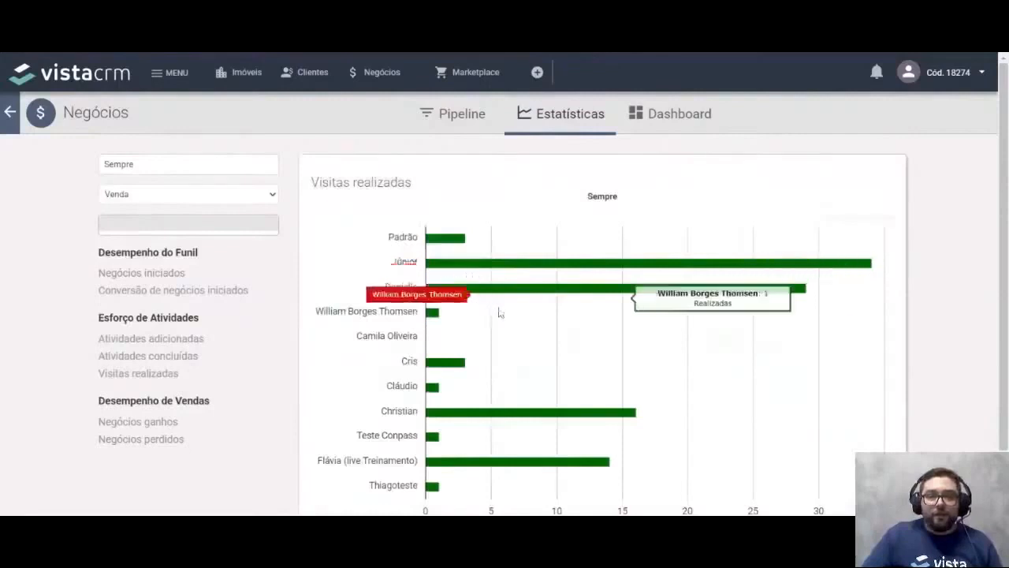
{"action": "scroll", "coordinate": [485, 284], "scroll_direction": "down", "scroll_amount": 1}
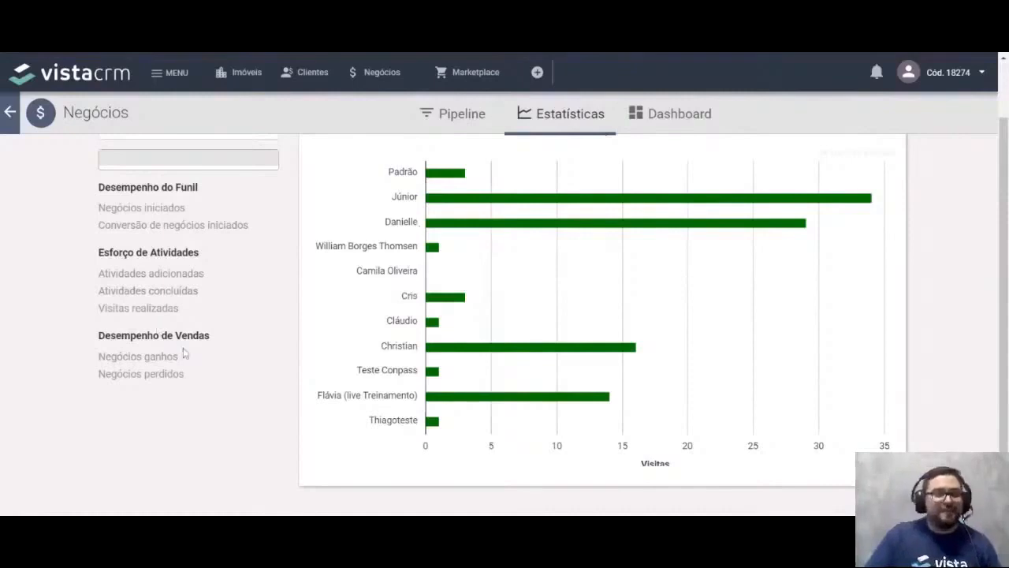
Show the Atividades concluídas report and examine each user's completed activities by type
{"action": "left_click", "coordinate": [177, 297]}
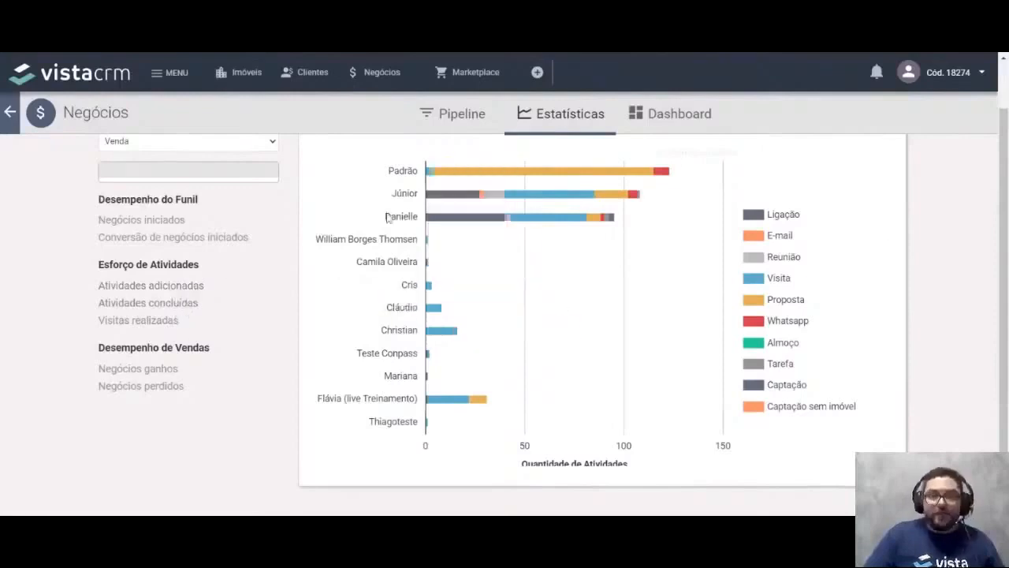
{"action": "mouse_move", "coordinate": [443, 184]}
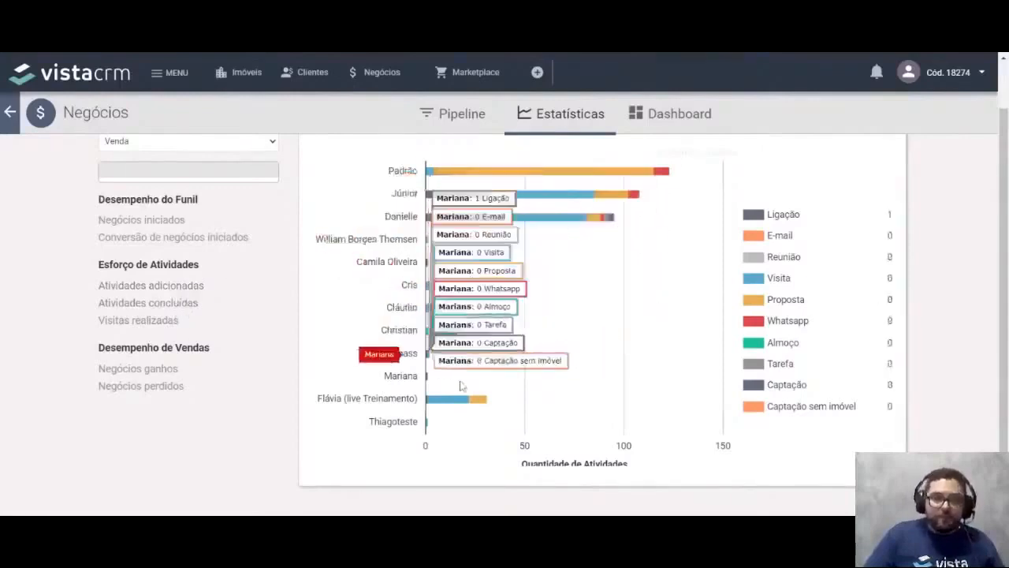
{"action": "mouse_move", "coordinate": [465, 407]}
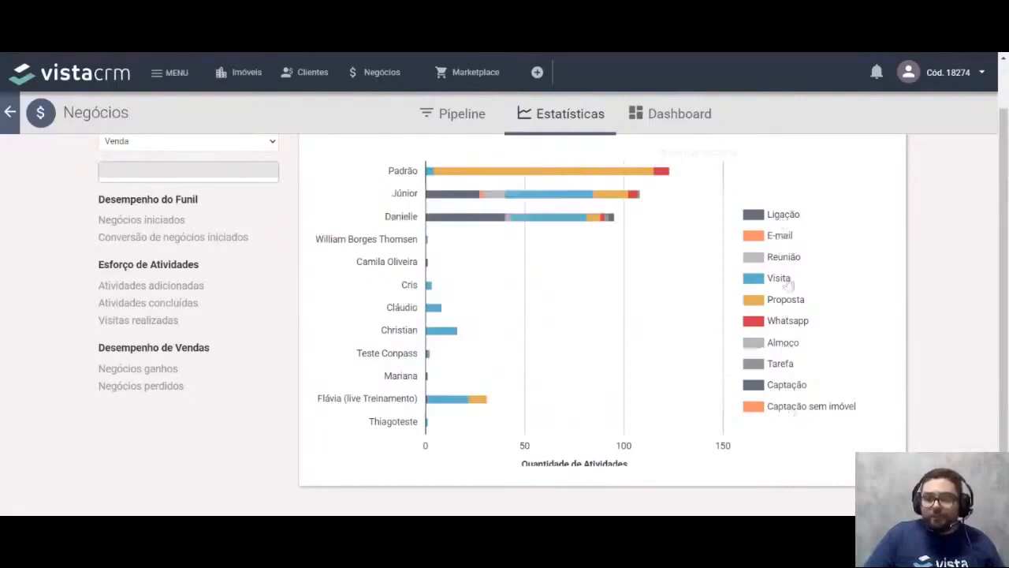
Hide the Ligação, E-mail and Almoço series from the activities chart and compare the remaining activity types per user
{"action": "left_click", "coordinate": [783, 215]}
{"action": "left_click", "coordinate": [779, 235]}
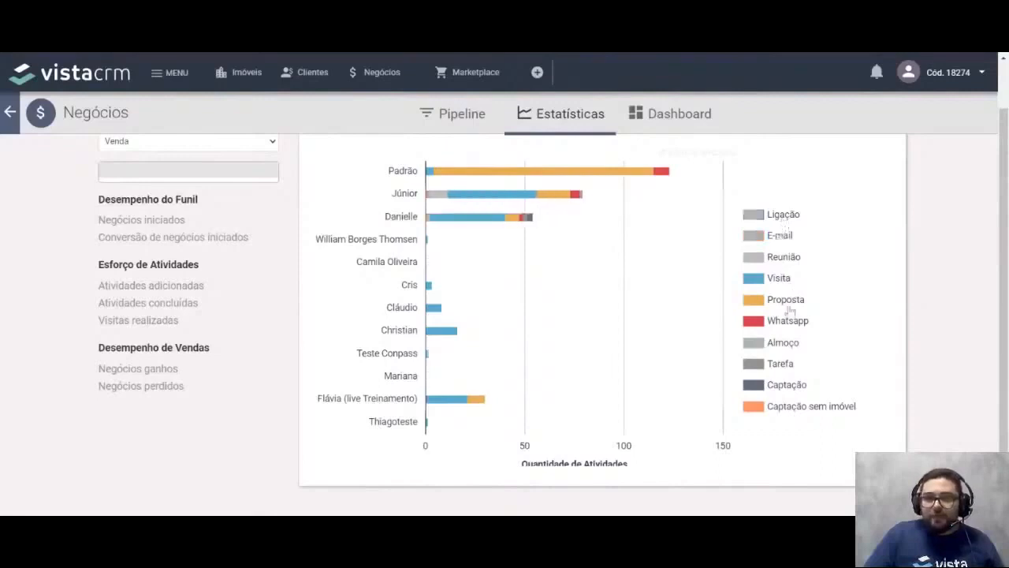
{"action": "mouse_move", "coordinate": [489, 186]}
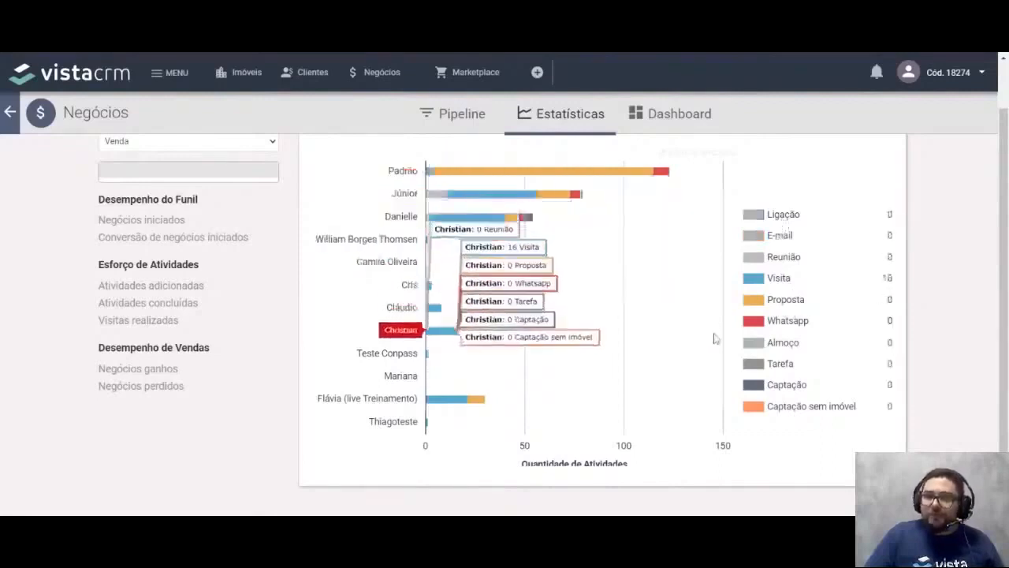
{"action": "mouse_move", "coordinate": [587, 181]}
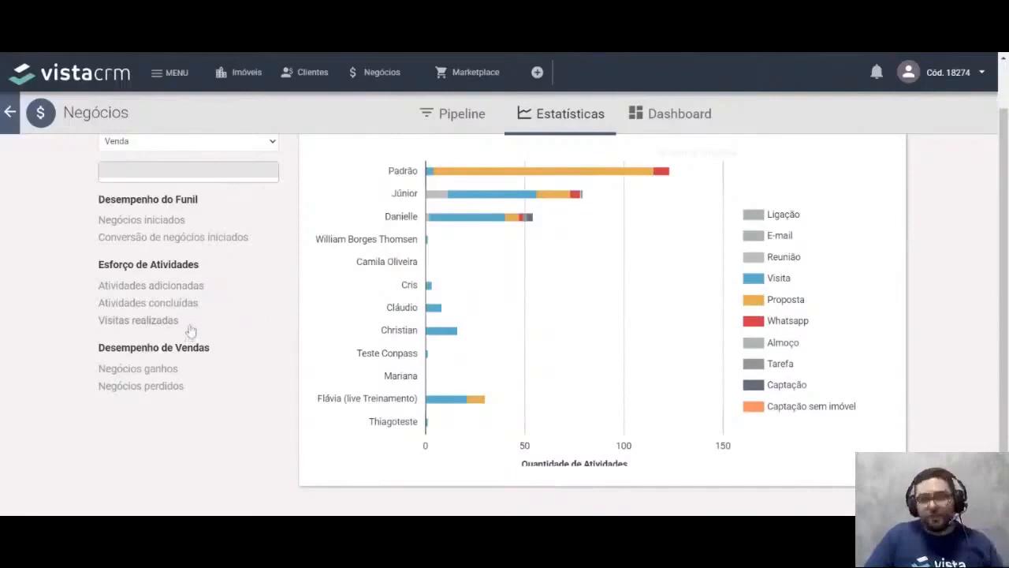
Show the Negócios ganhos report and examine the number and value of deals won by each user
{"action": "left_click", "coordinate": [172, 370]}
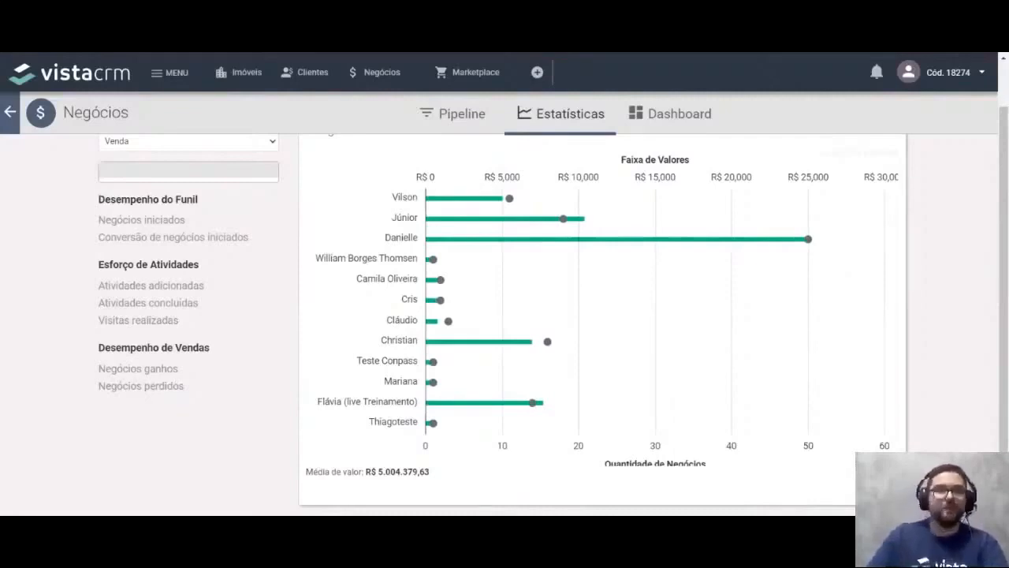
{"action": "mouse_move", "coordinate": [483, 211]}
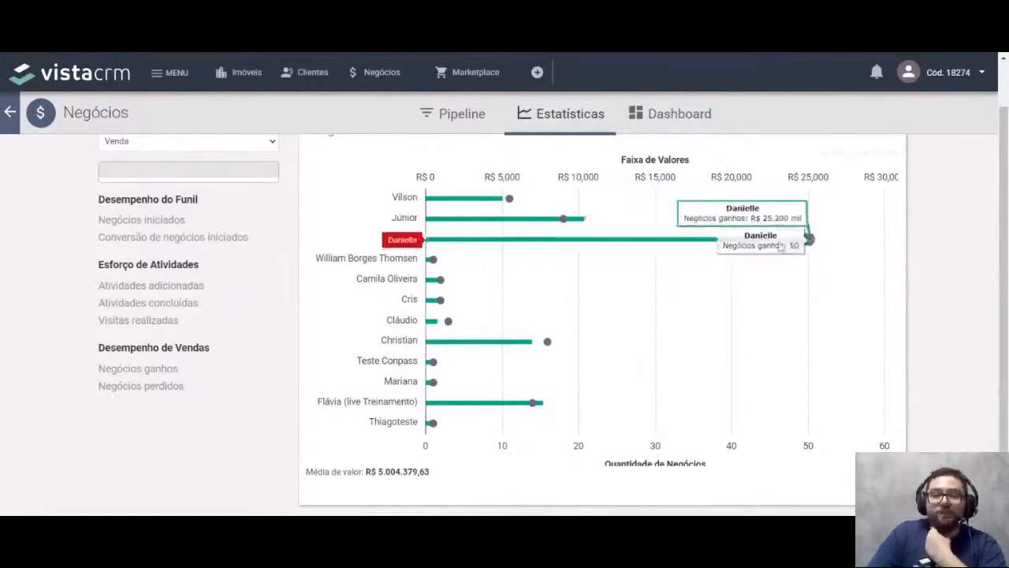
{"action": "mouse_move", "coordinate": [658, 342]}
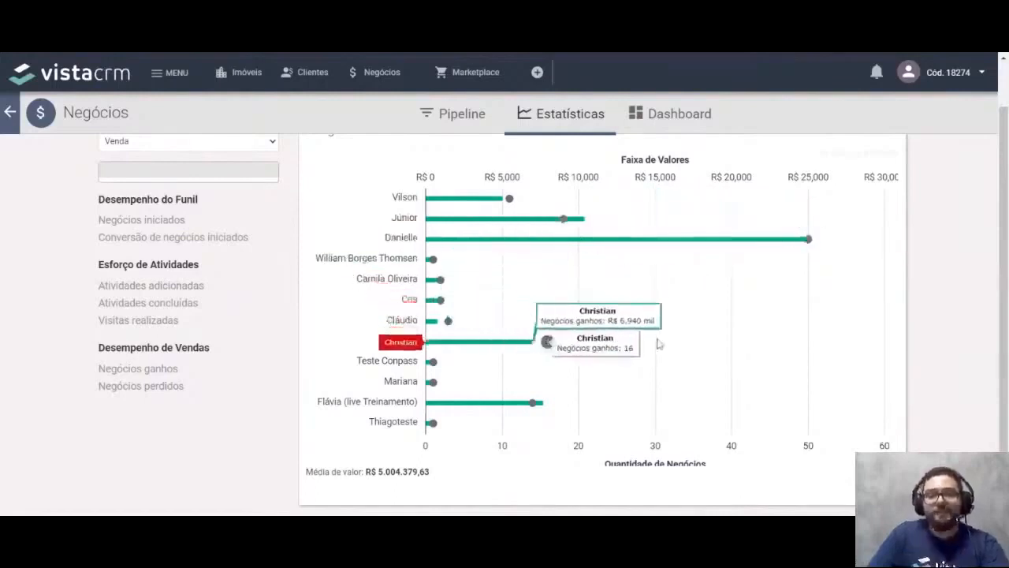
{"action": "mouse_move", "coordinate": [505, 404]}
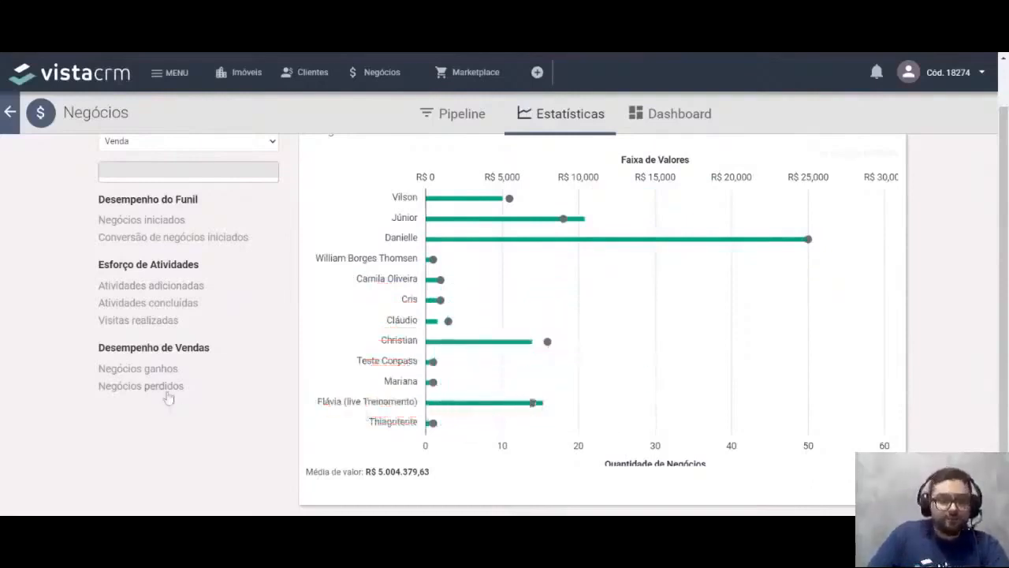
Show the Negócios perdidos report, group it by Motivo and examine the number and value of deals lost for each reason
{"action": "left_click", "coordinate": [167, 390]}
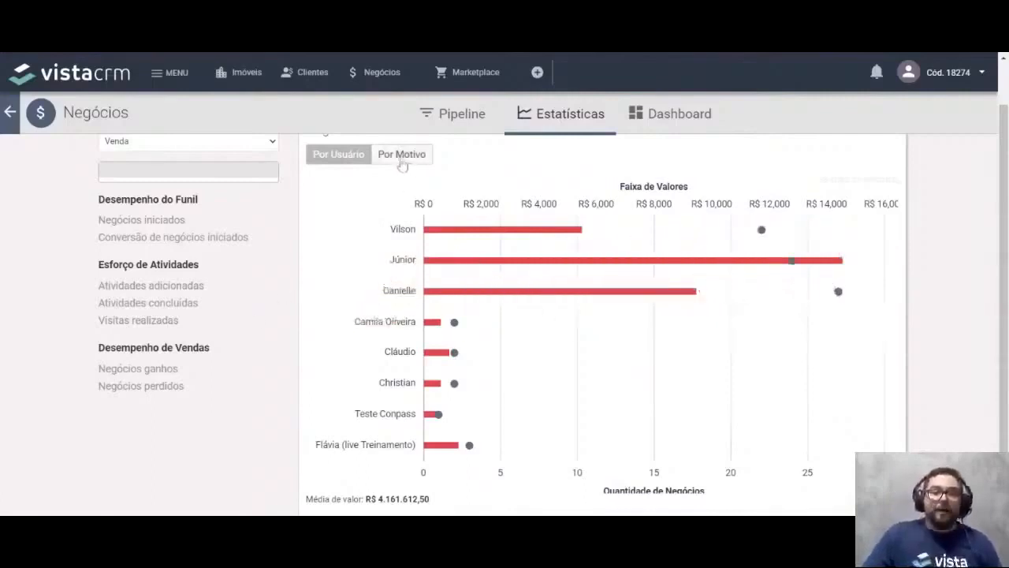
{"action": "left_click", "coordinate": [402, 155]}
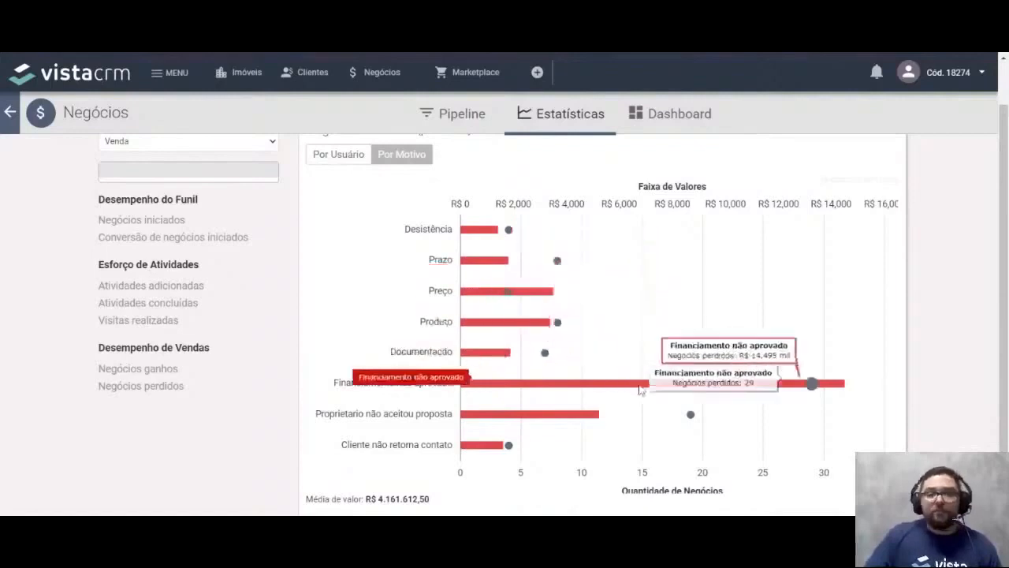
{"action": "mouse_move", "coordinate": [539, 361]}
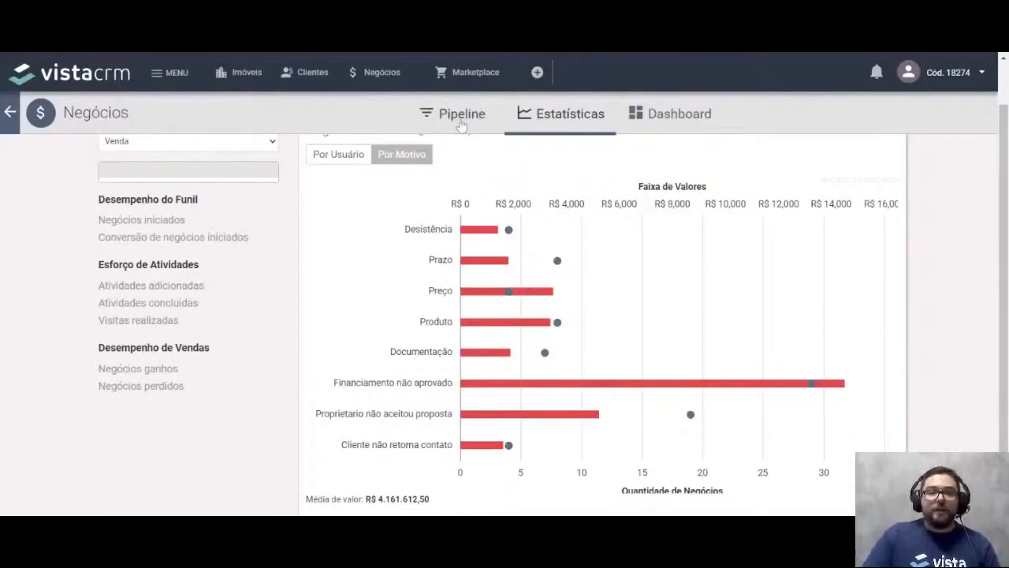
Show the deals Dashboard and review its new, lost and won deals, open-deal activities, average stage times and loss reasons
{"action": "left_click", "coordinate": [463, 120]}
{"action": "left_click", "coordinate": [670, 116]}
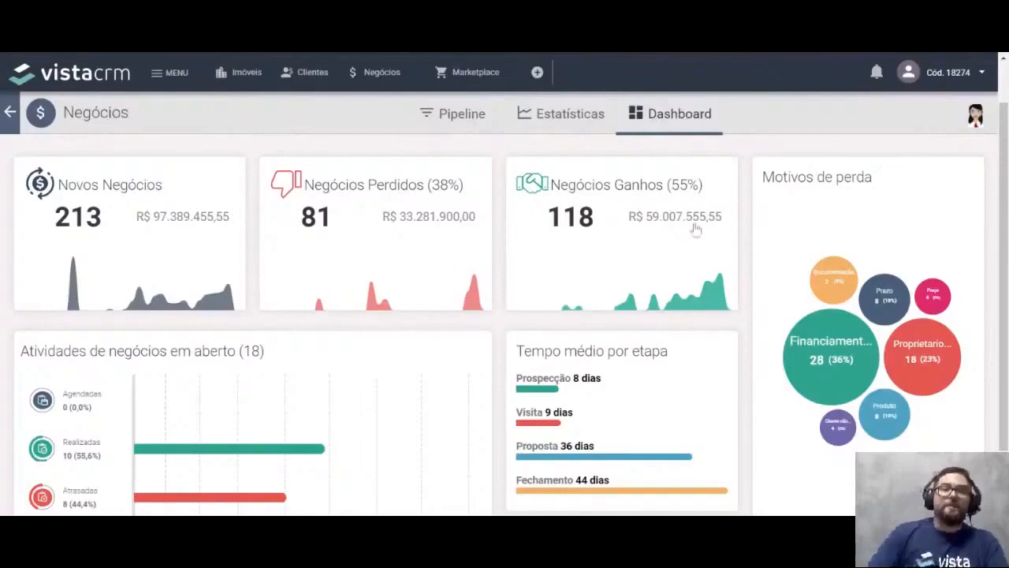
{"action": "mouse_move", "coordinate": [700, 293]}
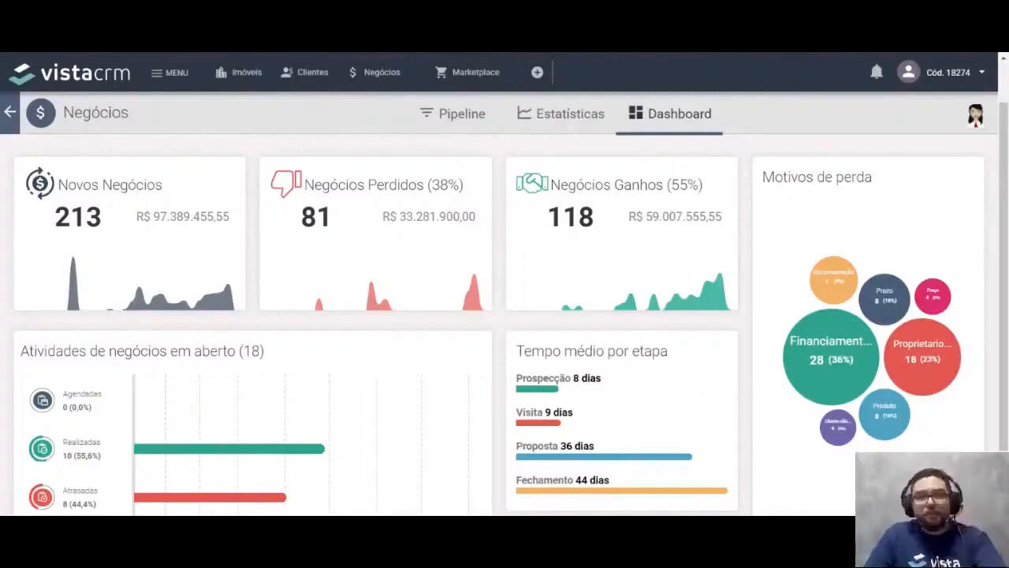
{"action": "scroll", "coordinate": [686, 385], "scroll_direction": "down", "scroll_amount": 1}
{"action": "scroll", "coordinate": [688, 385], "scroll_direction": "up", "scroll_amount": 1}
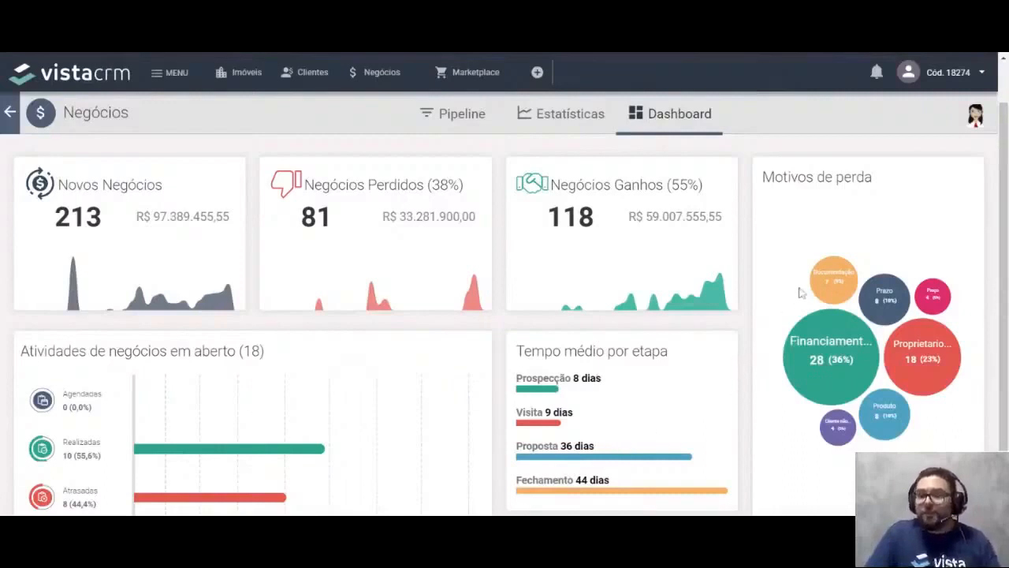
Check the list of deals lost for Financiamento não aprovado, close it and review the open-deal activities
{"action": "left_click", "coordinate": [828, 360]}
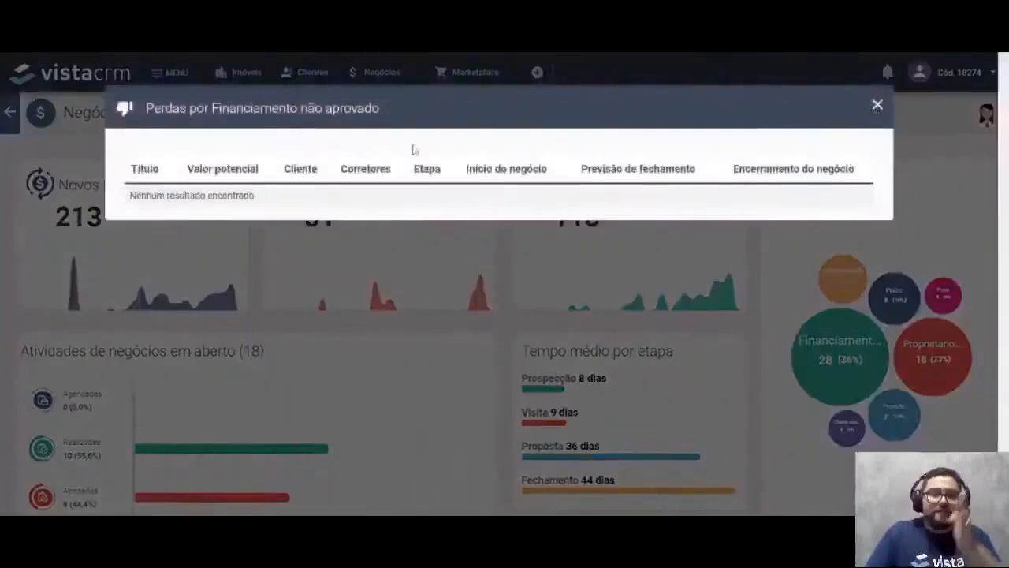
{"action": "left_click", "coordinate": [877, 108]}
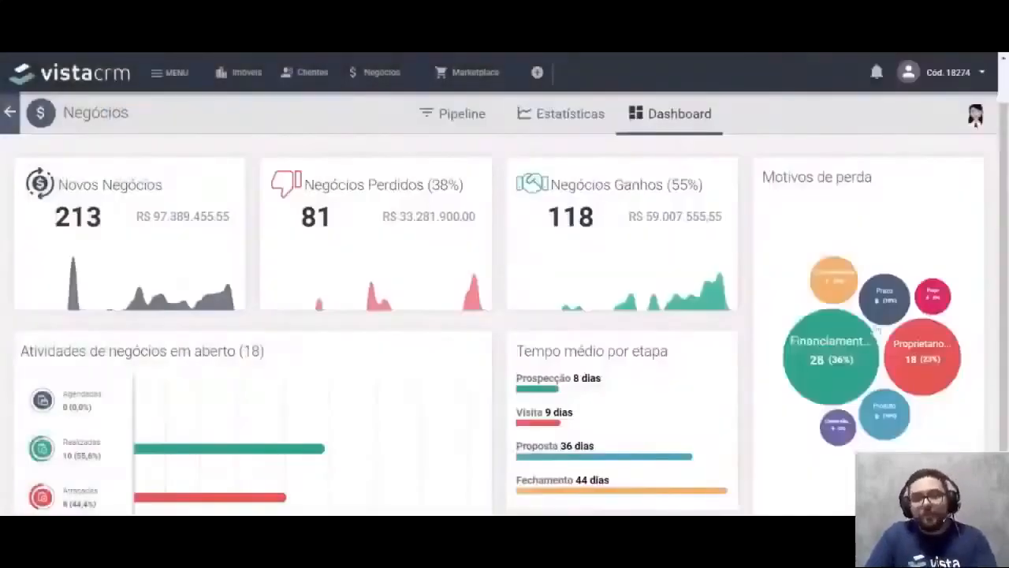
{"action": "scroll", "coordinate": [407, 381], "scroll_direction": "down", "scroll_amount": 1}
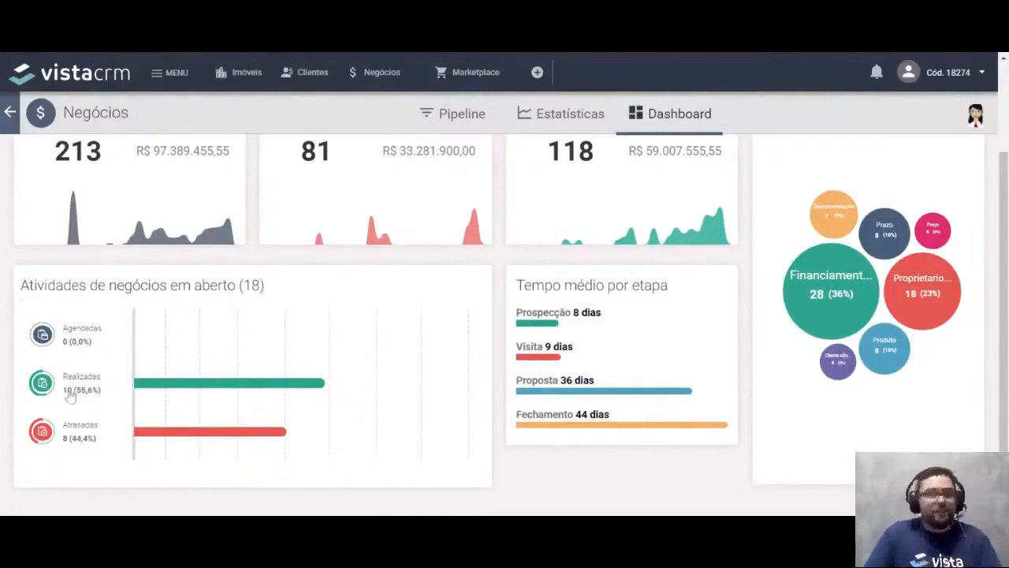
{"action": "scroll", "coordinate": [316, 360], "scroll_direction": "up", "scroll_amount": 1}
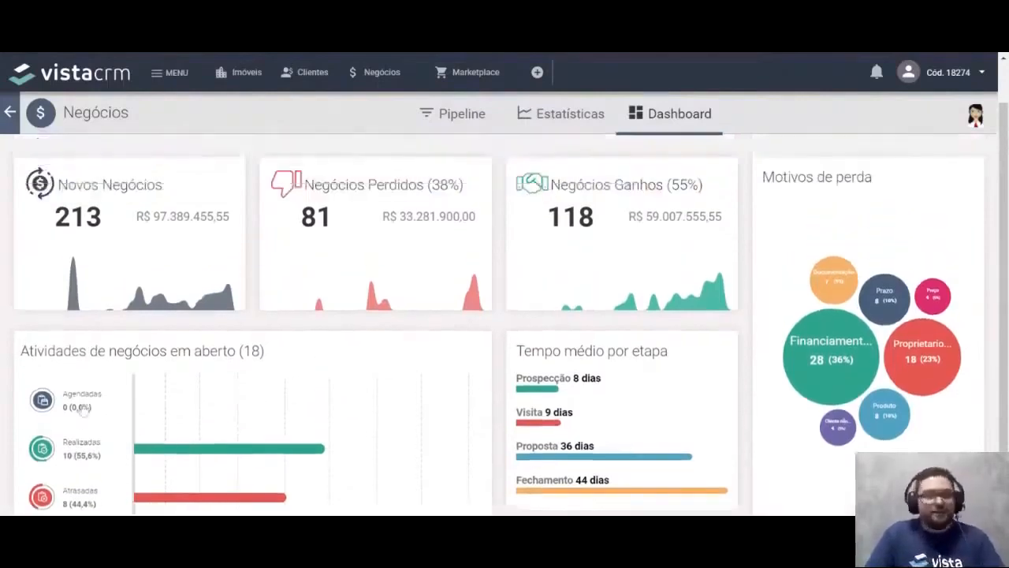
Set the dashboard's date period to Mês passado
{"action": "scroll", "coordinate": [261, 412], "scroll_direction": "up", "scroll_amount": 1}
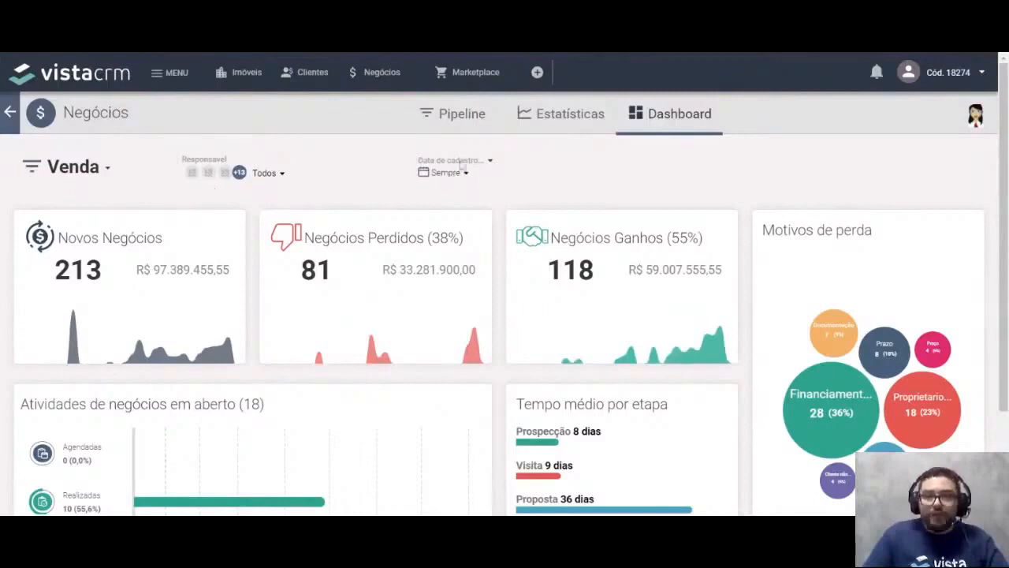
{"action": "mouse_move", "coordinate": [598, 363]}
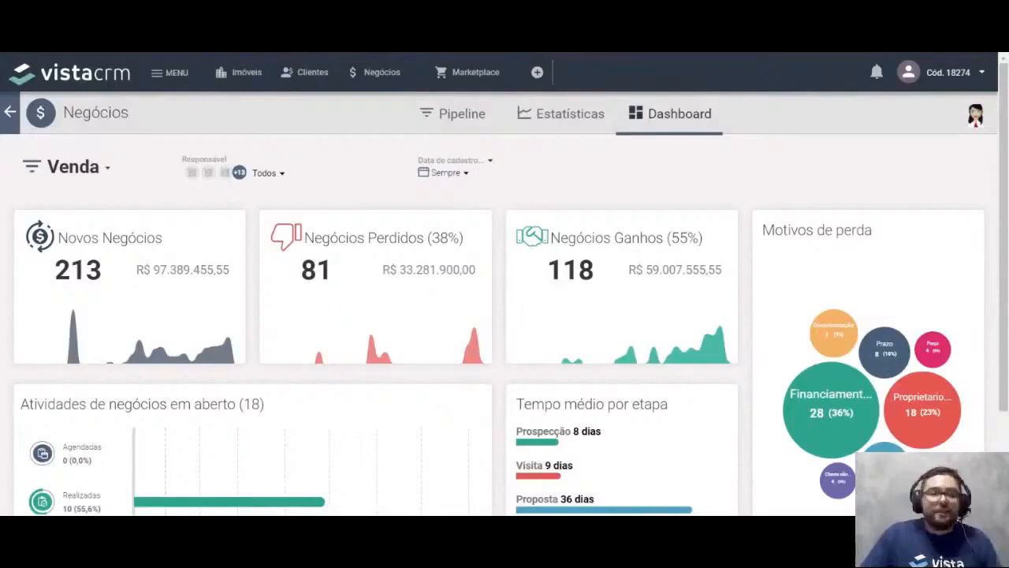
{"action": "left_click", "coordinate": [460, 180]}
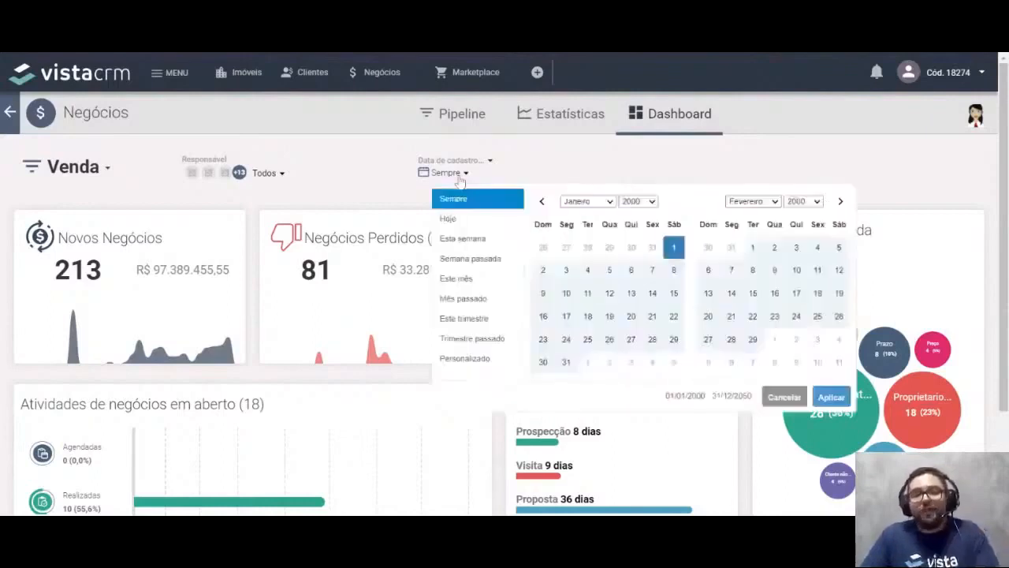
{"action": "left_click", "coordinate": [481, 303]}
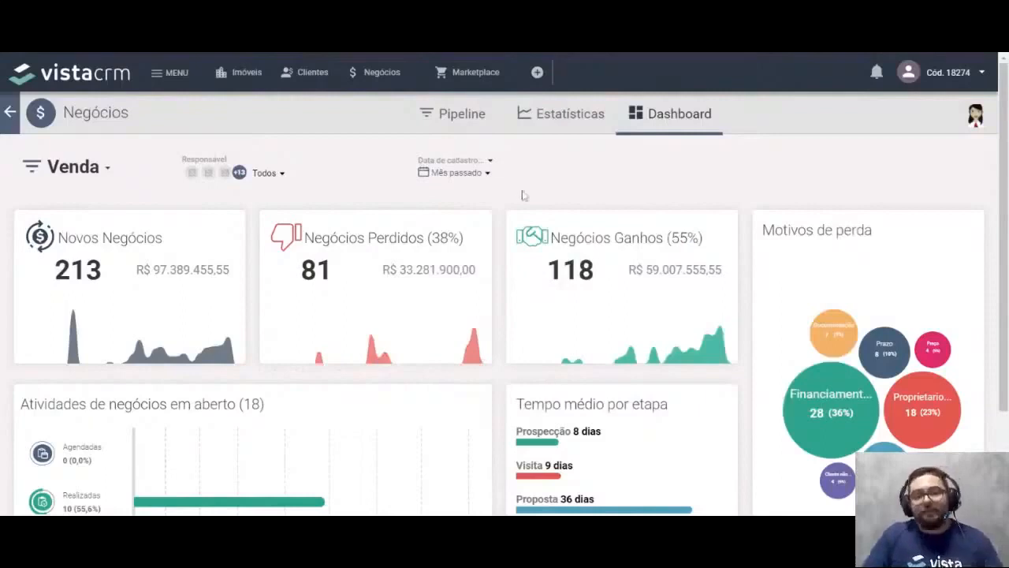
Set the dashboard's date filter to use Data da última atualização
{"action": "left_click", "coordinate": [489, 162]}
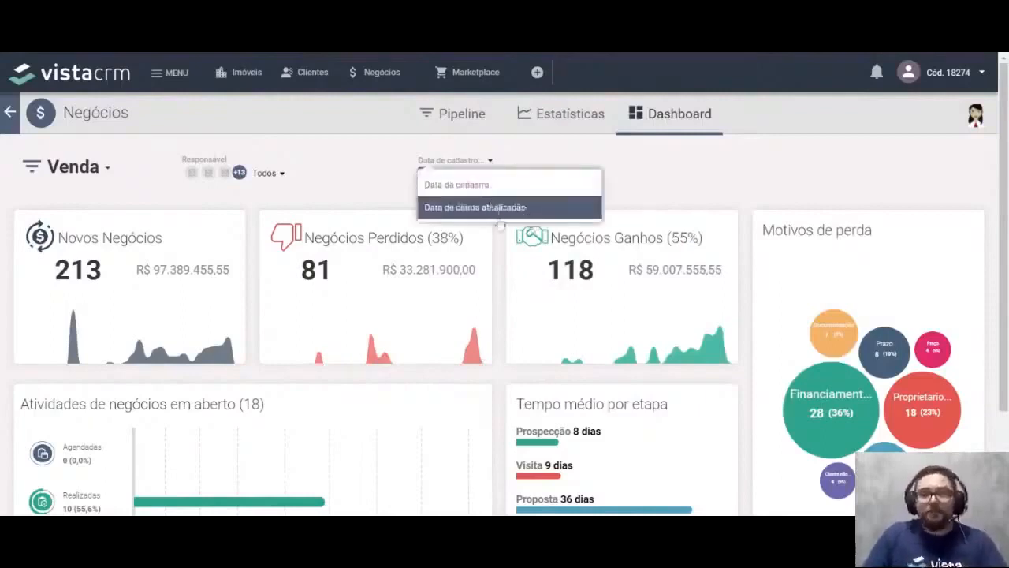
{"action": "left_click", "coordinate": [629, 159]}
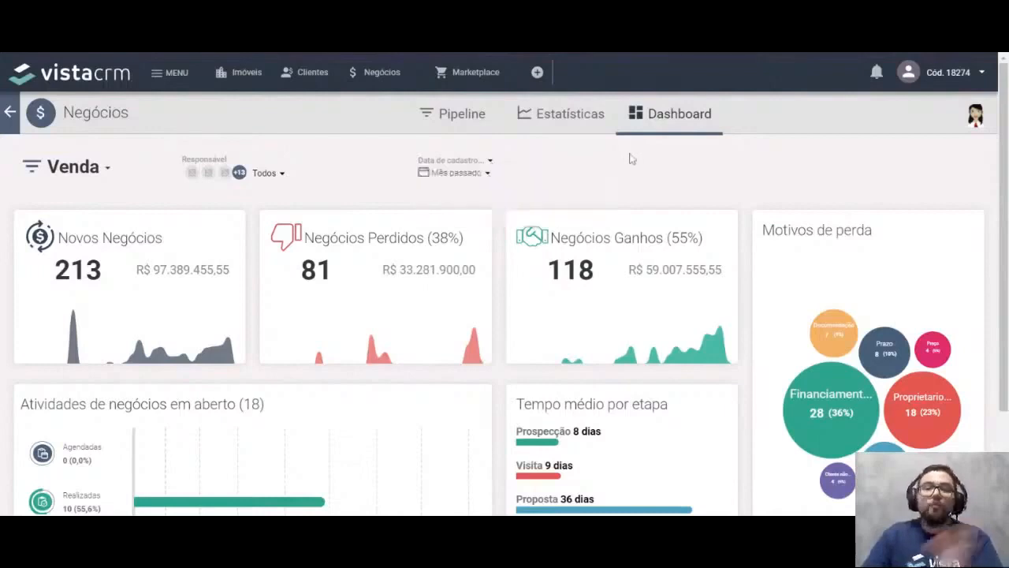
{"action": "left_click", "coordinate": [490, 163]}
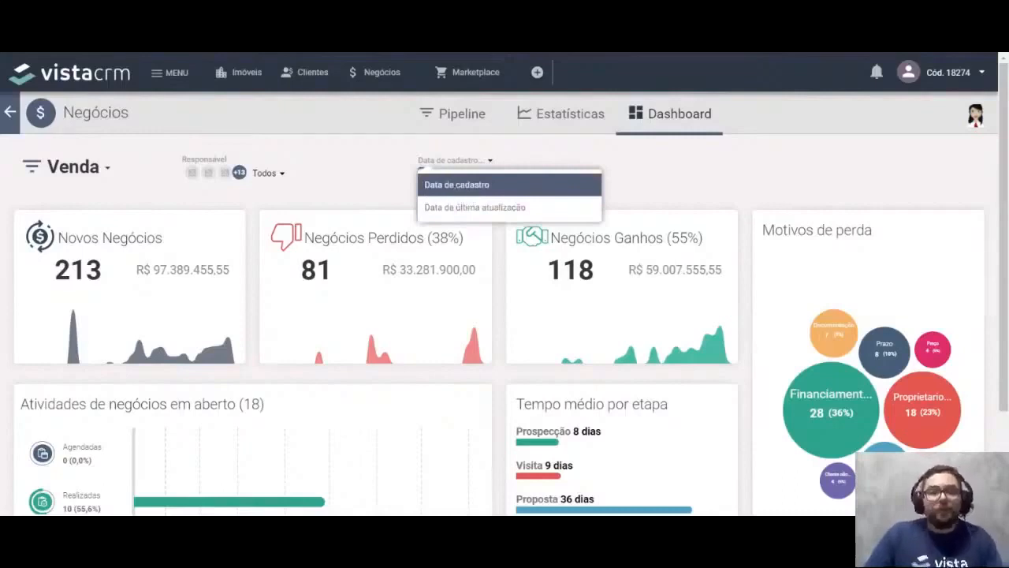
{"action": "left_click", "coordinate": [490, 209]}
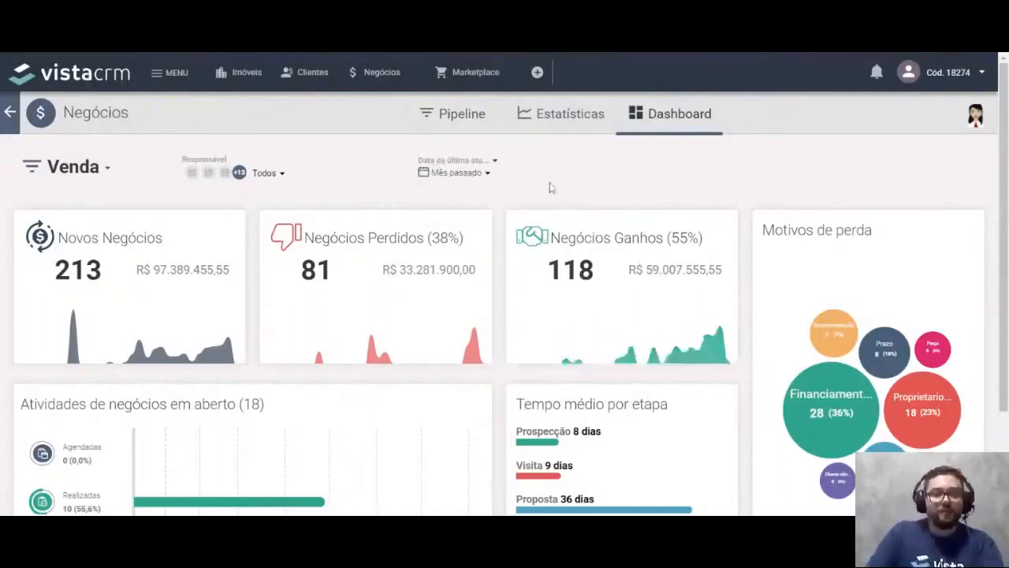
{"action": "left_click", "coordinate": [493, 161]}
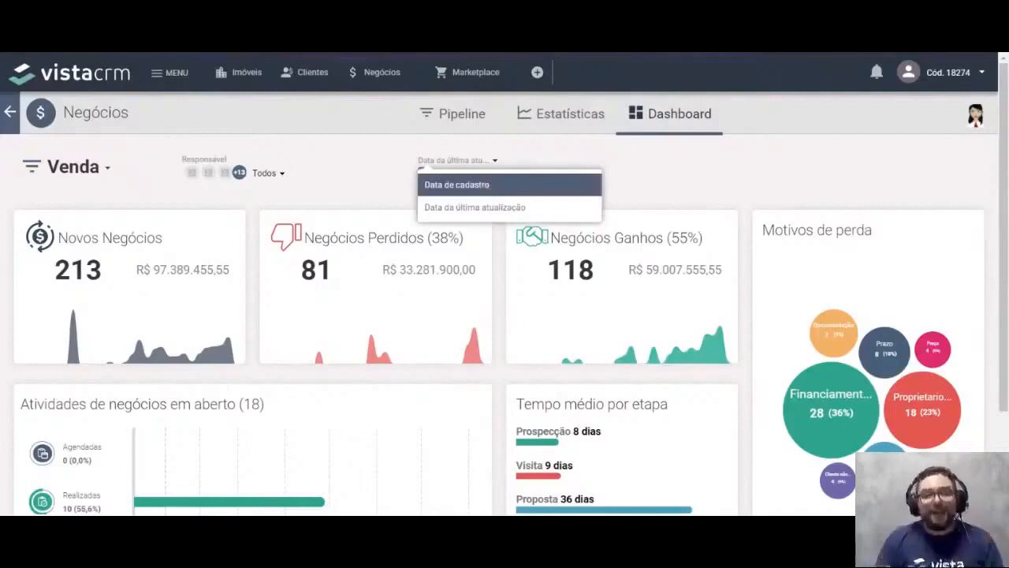
{"action": "left_click", "coordinate": [518, 170]}
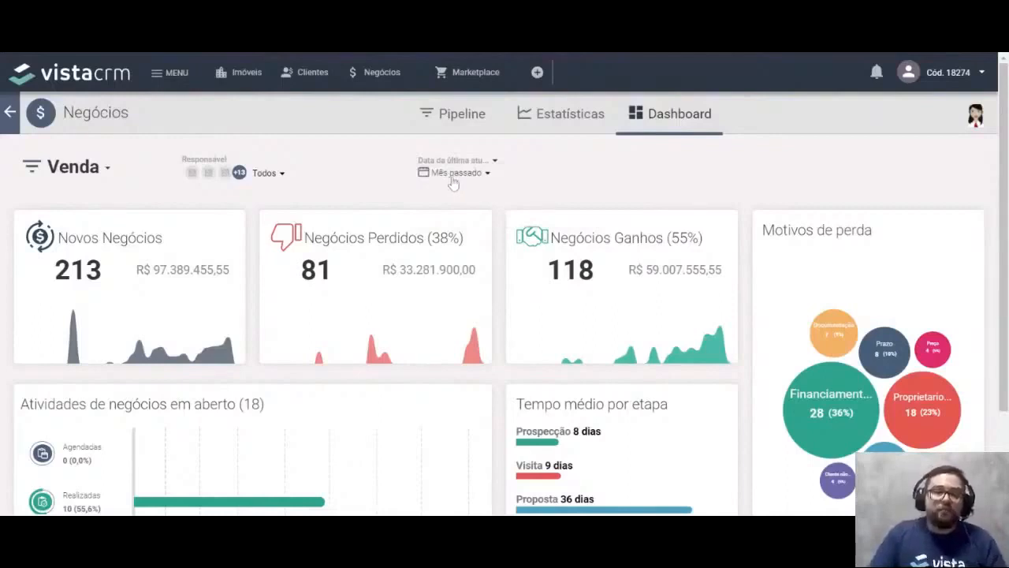
Check which date types the dashboard's date filter offers, keeping the selected one
{"action": "left_click", "coordinate": [496, 162]}
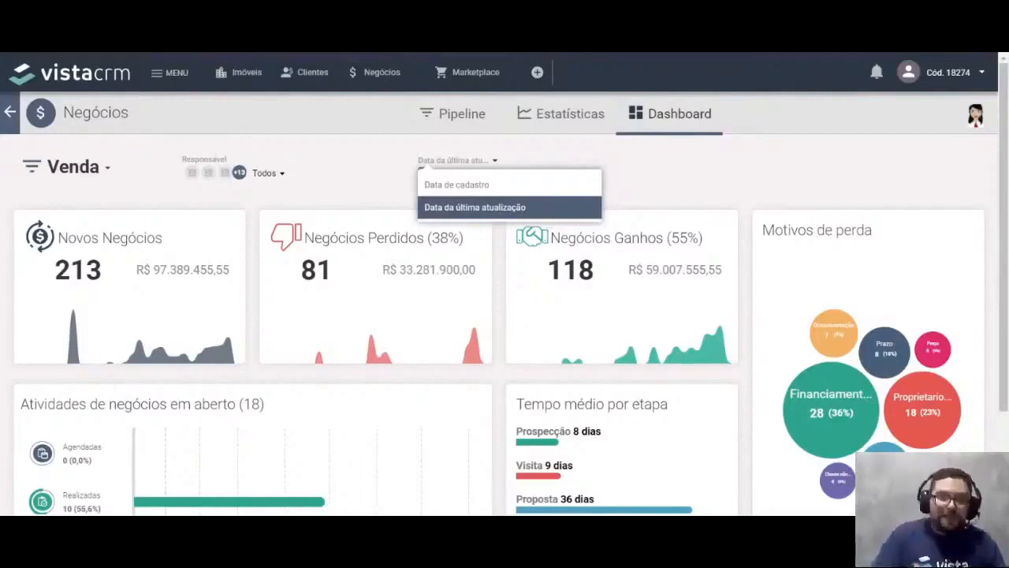
{"action": "left_click", "coordinate": [623, 160]}
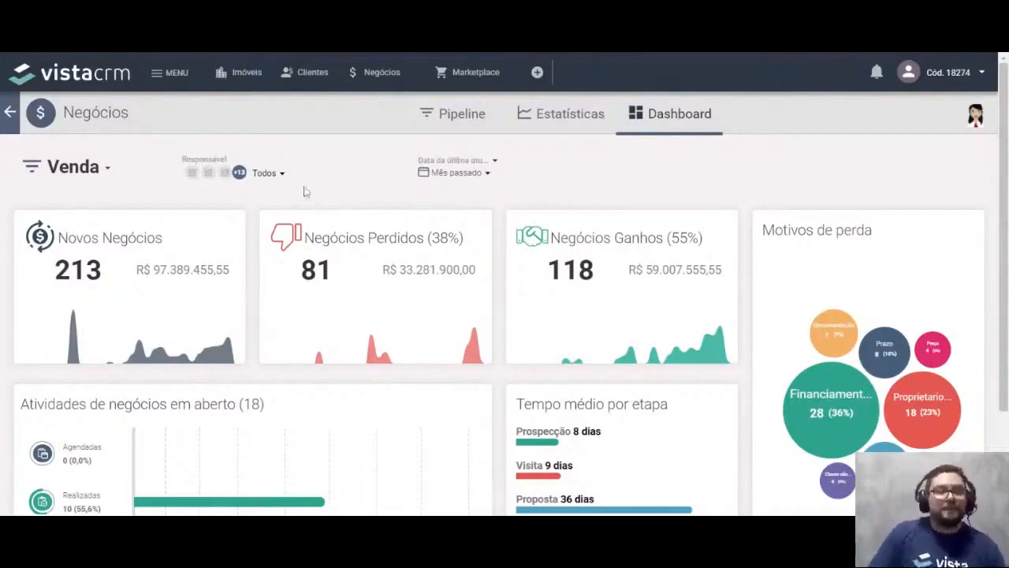
Filter the dashboard's Responsável to a single LIVE - TREINAMENTOS broker and return to the deals Pipeline
{"action": "left_click", "coordinate": [279, 178]}
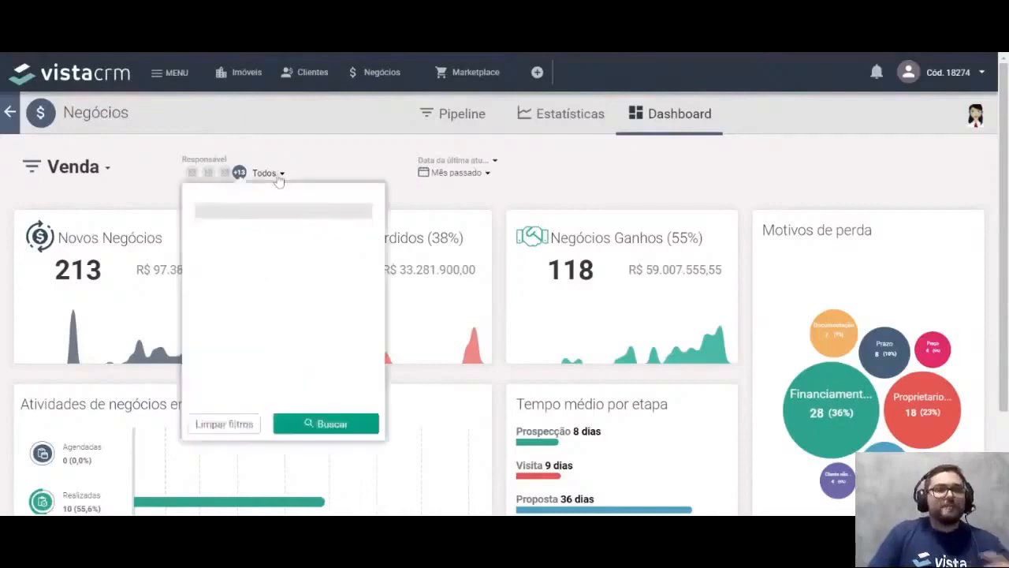
{"action": "scroll", "coordinate": [276, 313], "scroll_direction": "down", "scroll_amount": 3}
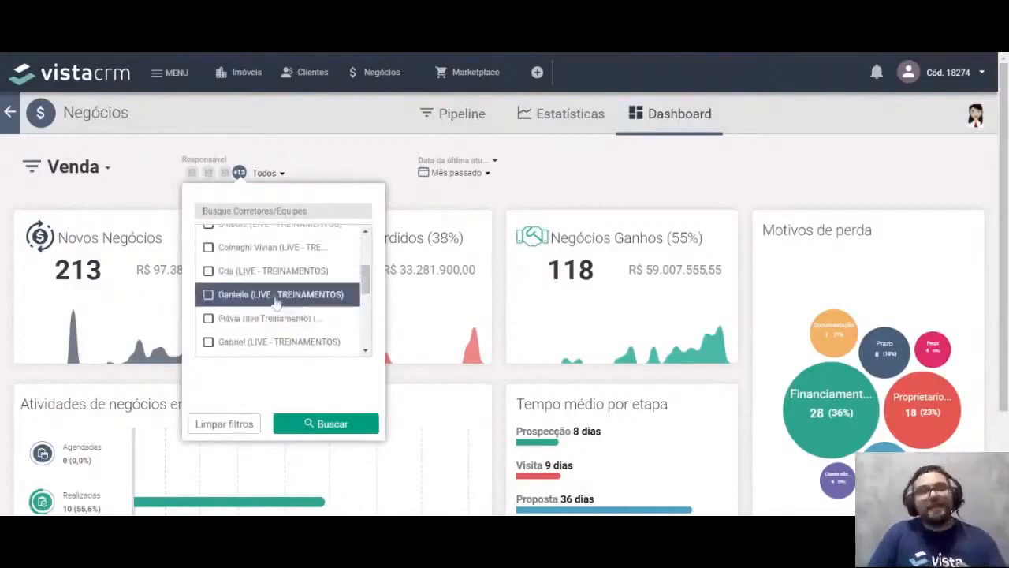
{"action": "left_click", "coordinate": [277, 295]}
{"action": "left_click", "coordinate": [332, 423]}
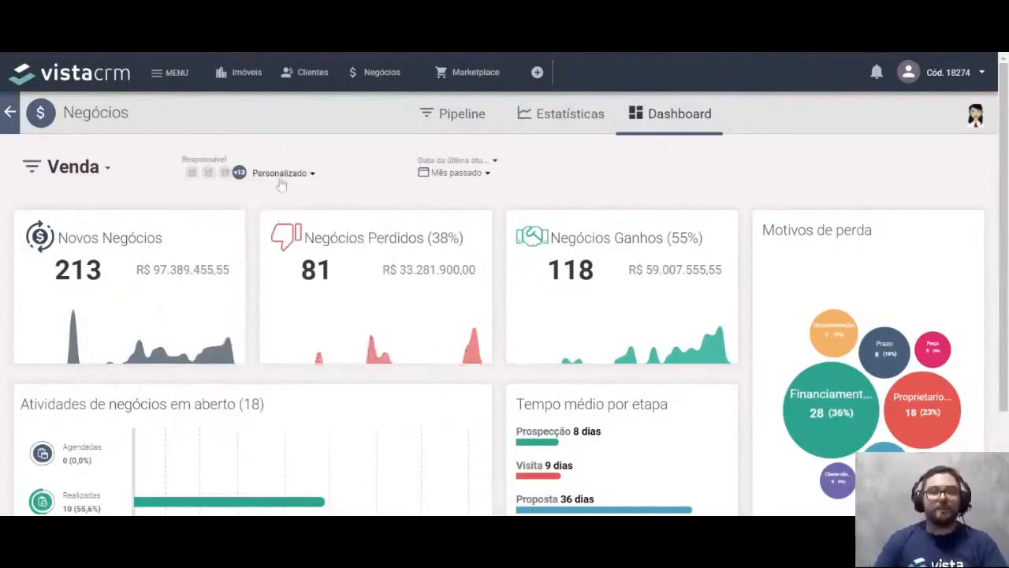
{"action": "left_click", "coordinate": [454, 118]}
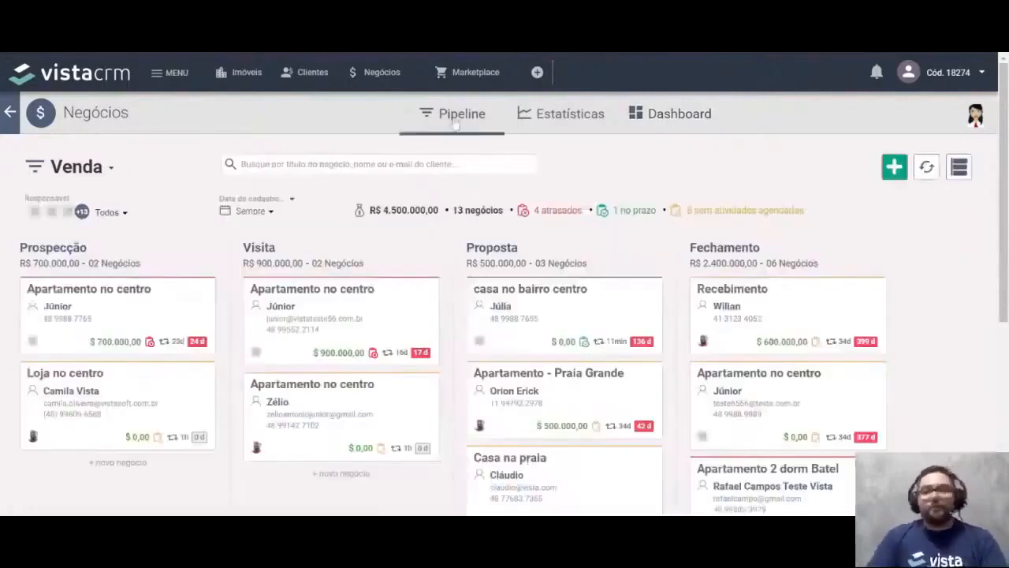